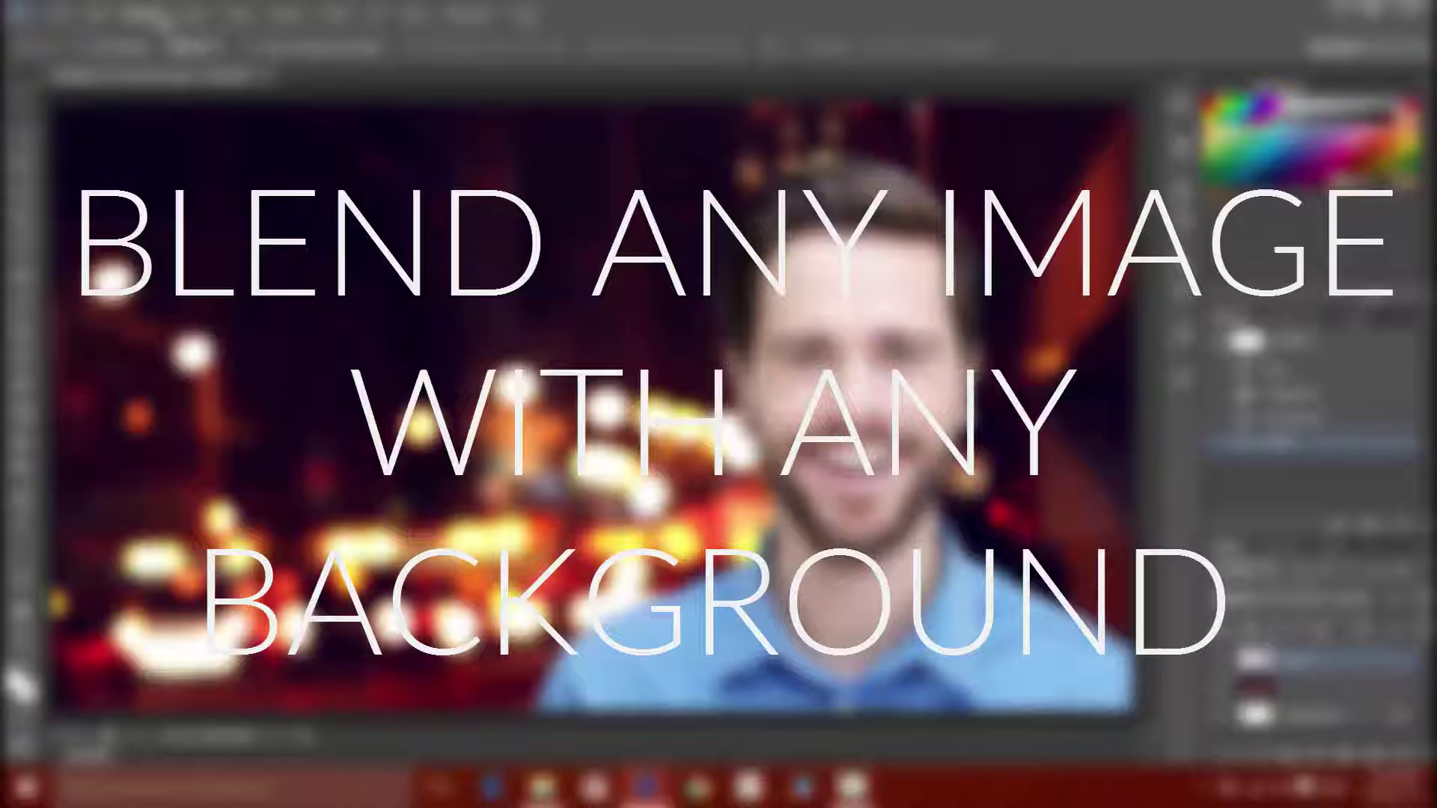
# Select Layer 1 and apply Brightness/Contrast with brightness -38 and contrast 100
pyautogui.click(142, 14)
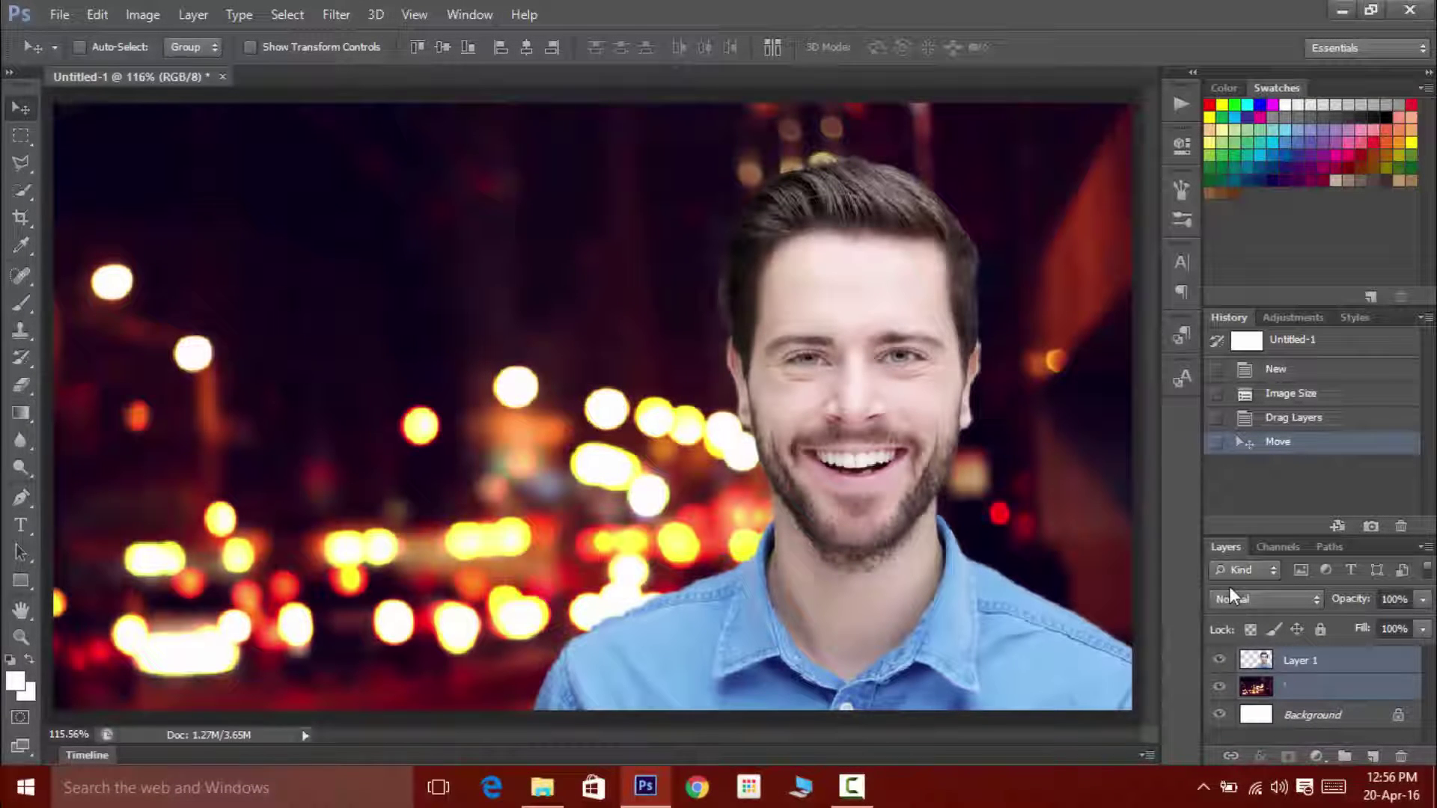
pyautogui.click(1268, 710)
pyautogui.click(1279, 667)
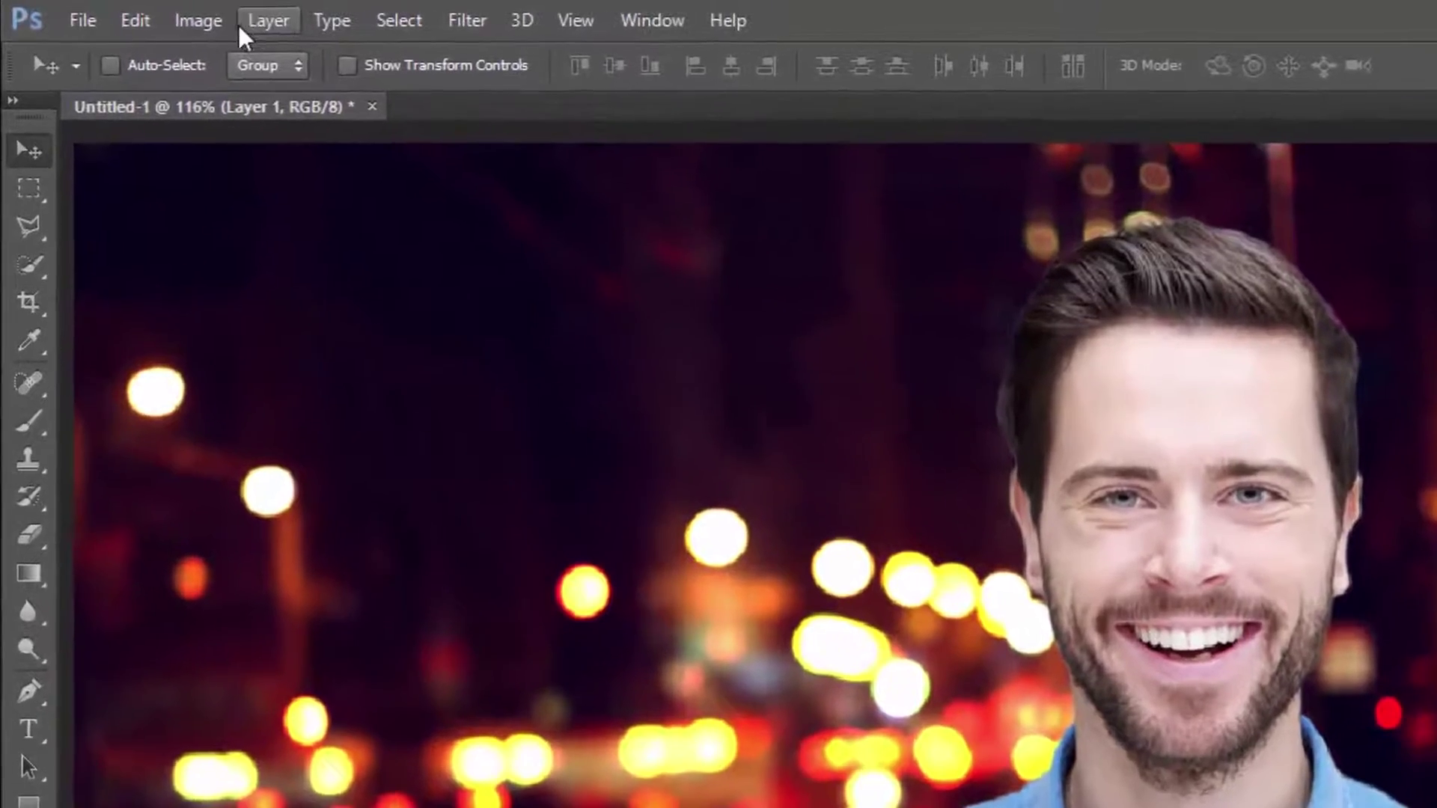
pyautogui.click(187, 19)
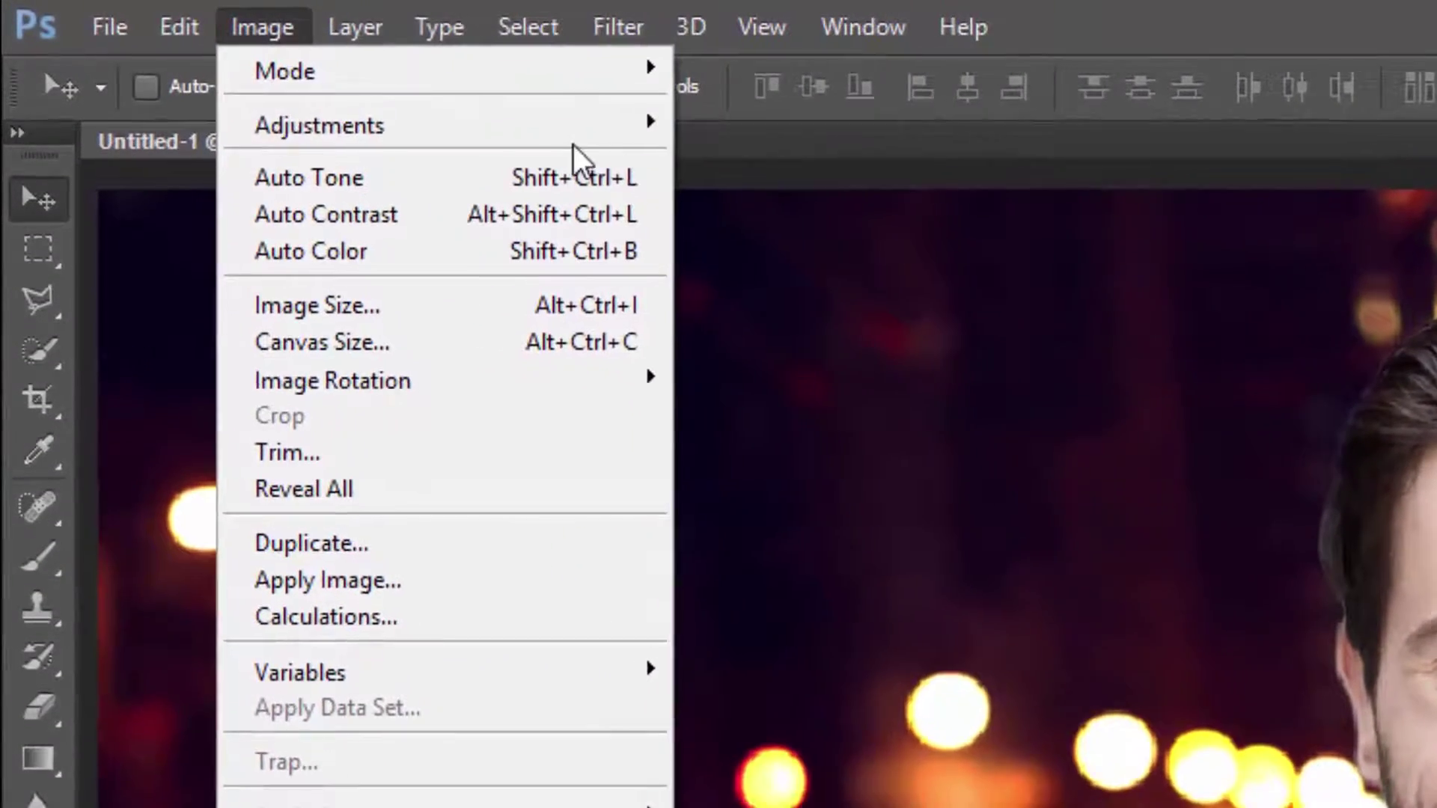
pyautogui.click(696, 128)
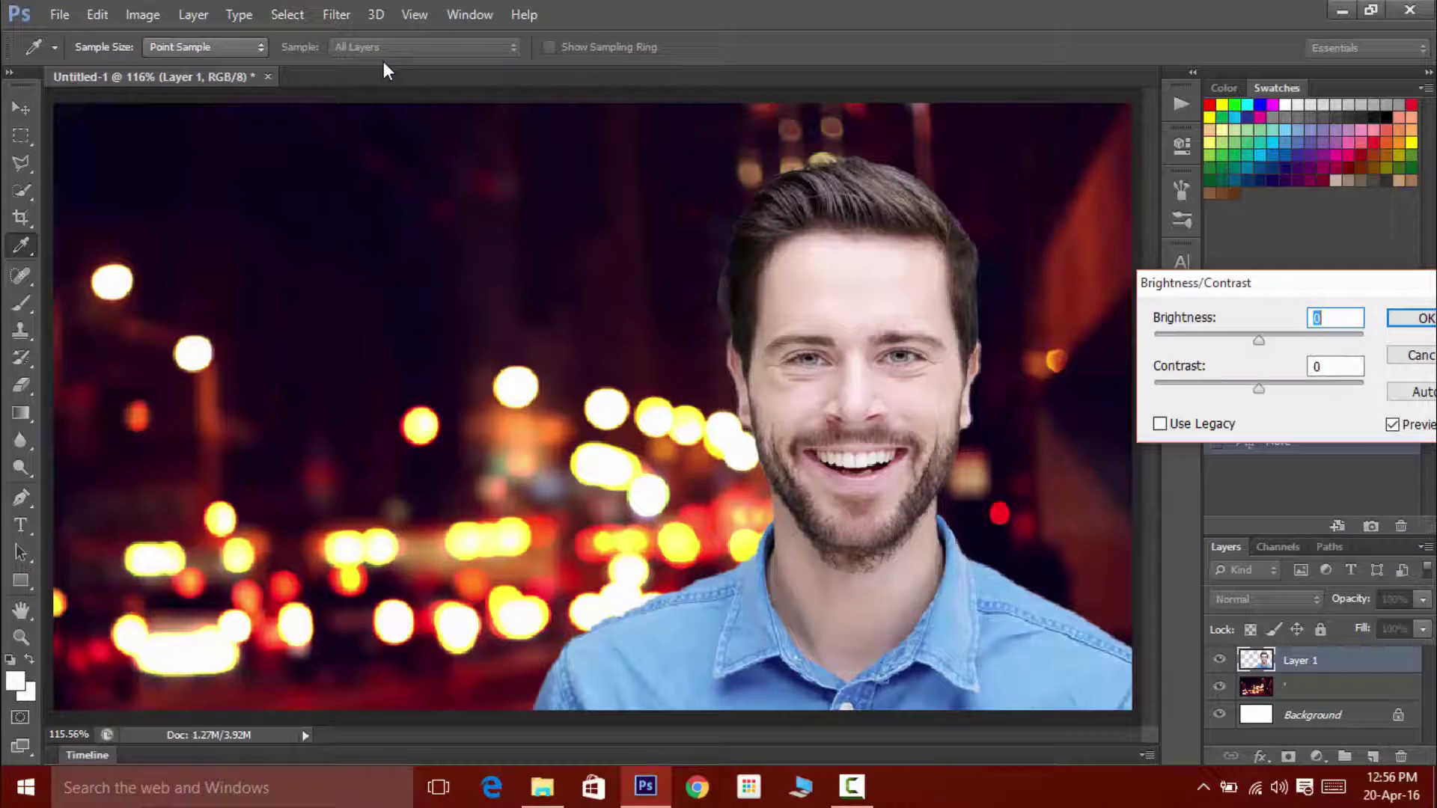
pyautogui.moveTo(1265, 289); pyautogui.dragTo(1129, 272)
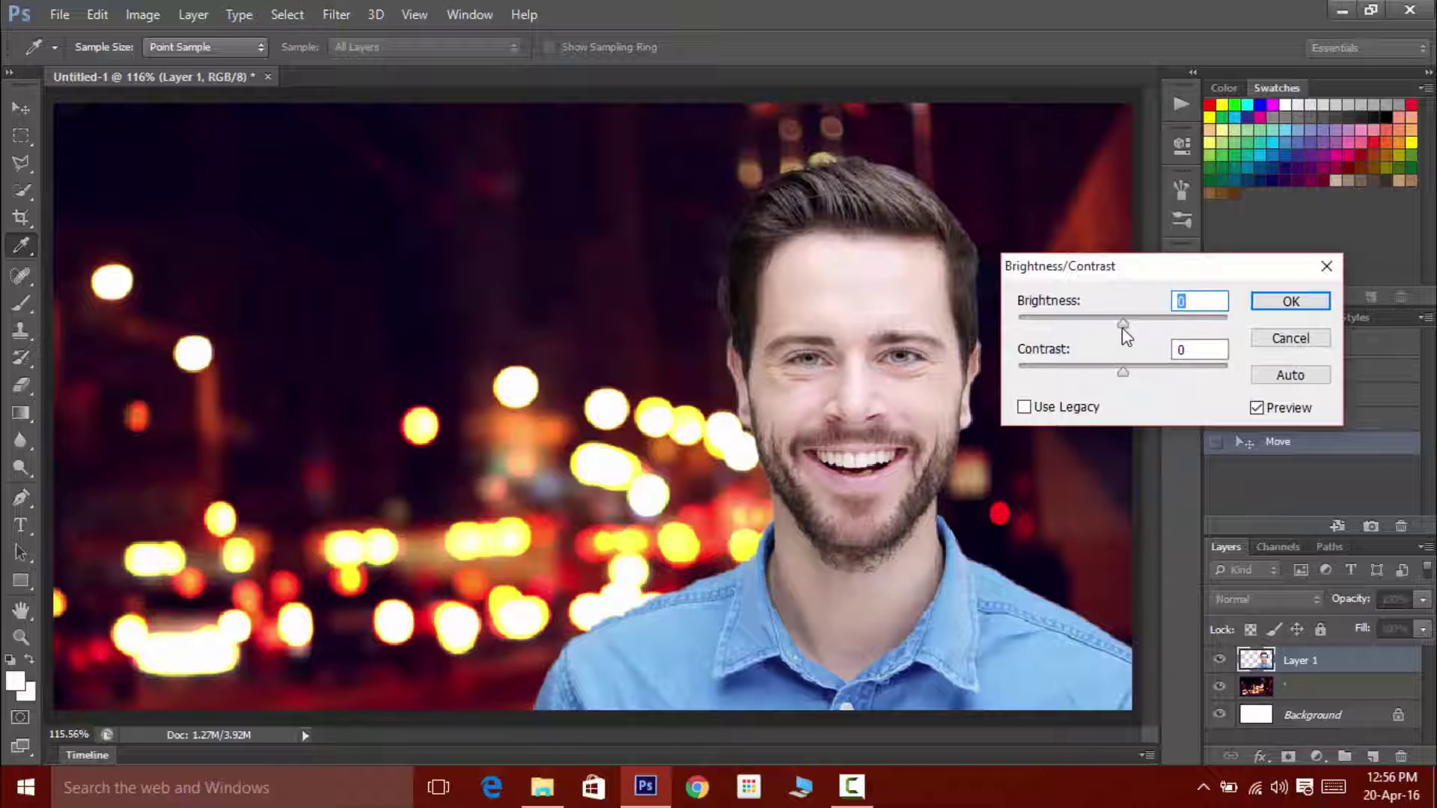
pyautogui.moveTo(1123, 328); pyautogui.dragTo(1134, 373)
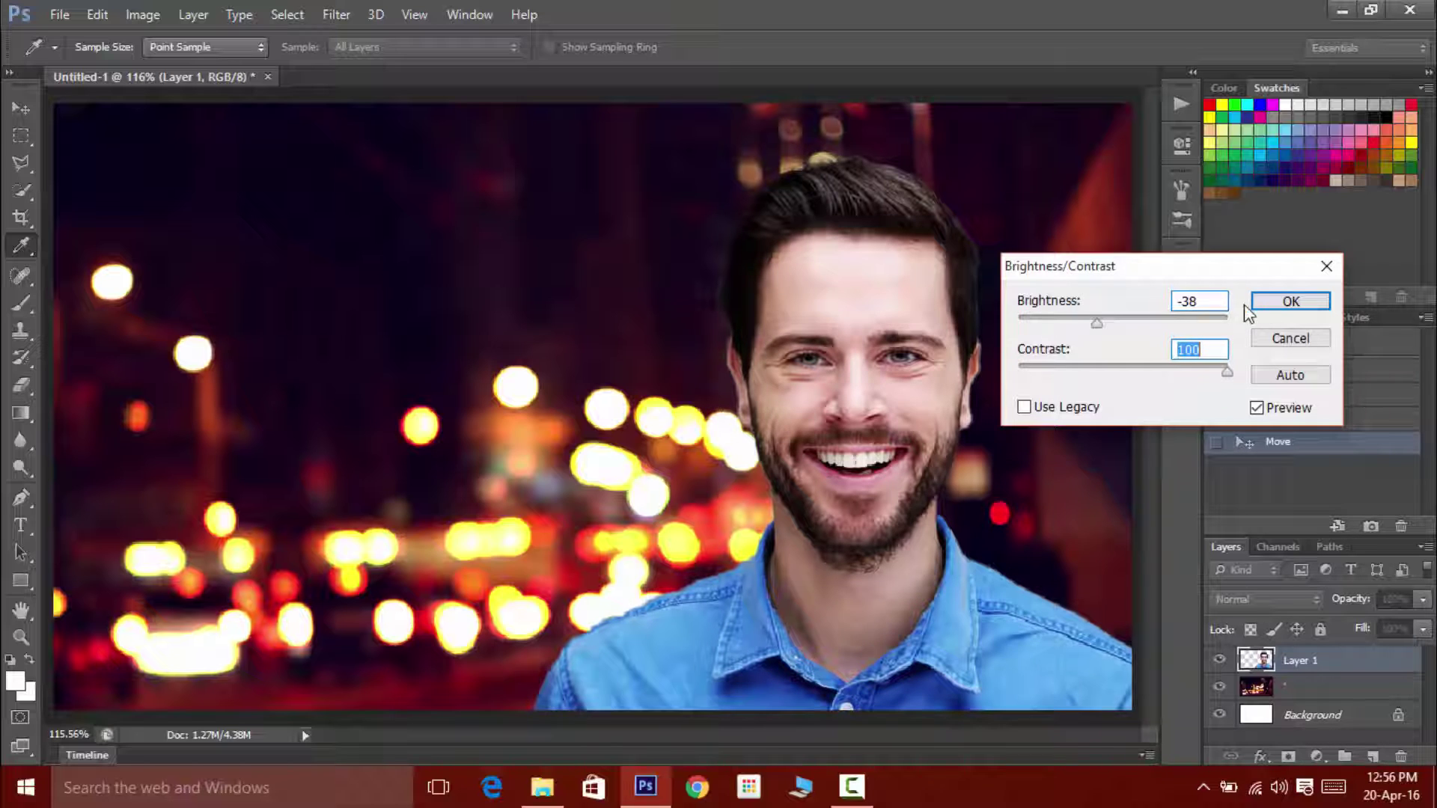
pyautogui.click(1272, 300)
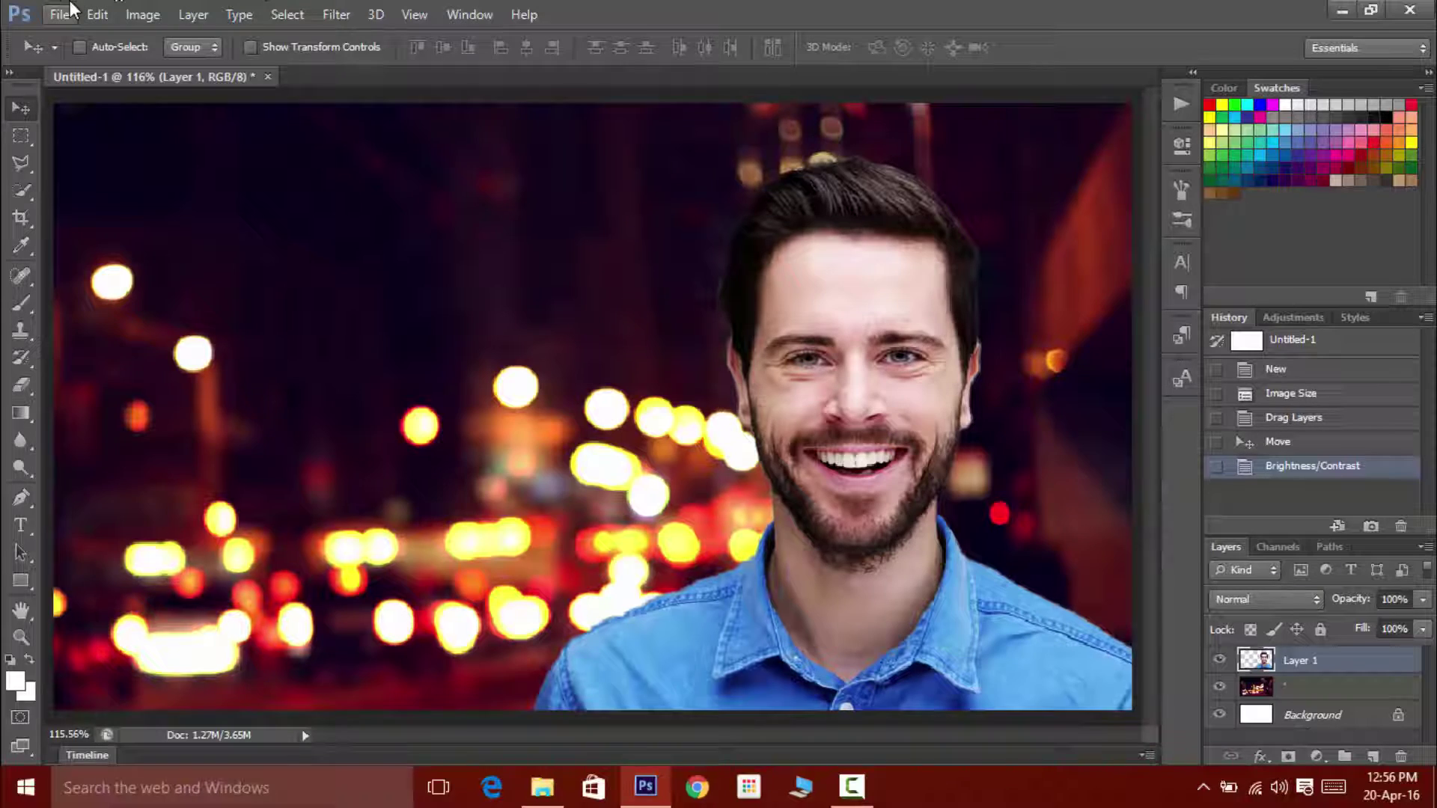
# Open Levels on the man's layer and set the RGB input levels to 6, 0.86 and 247
pyautogui.click(143, 14)
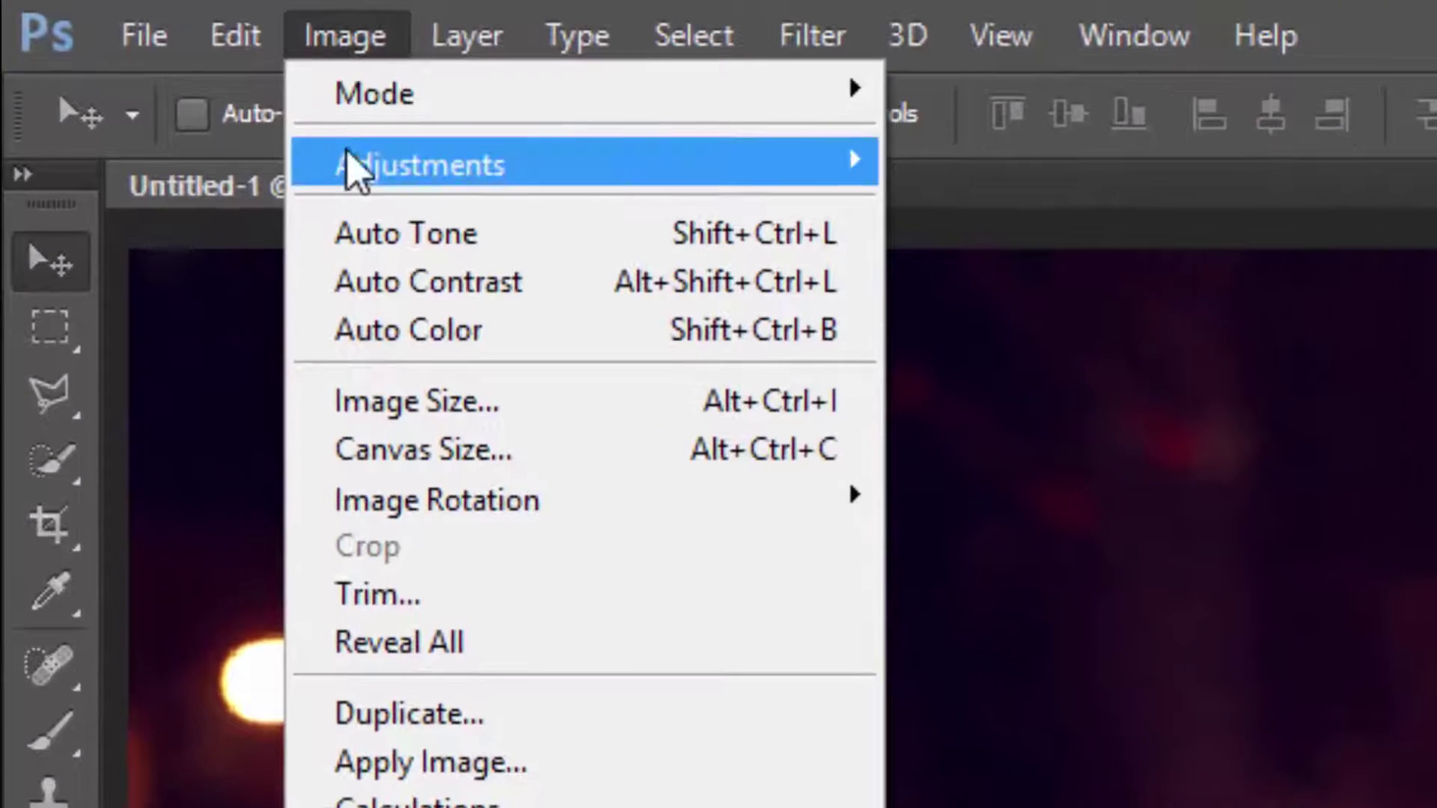
pyautogui.moveTo(142, 70)
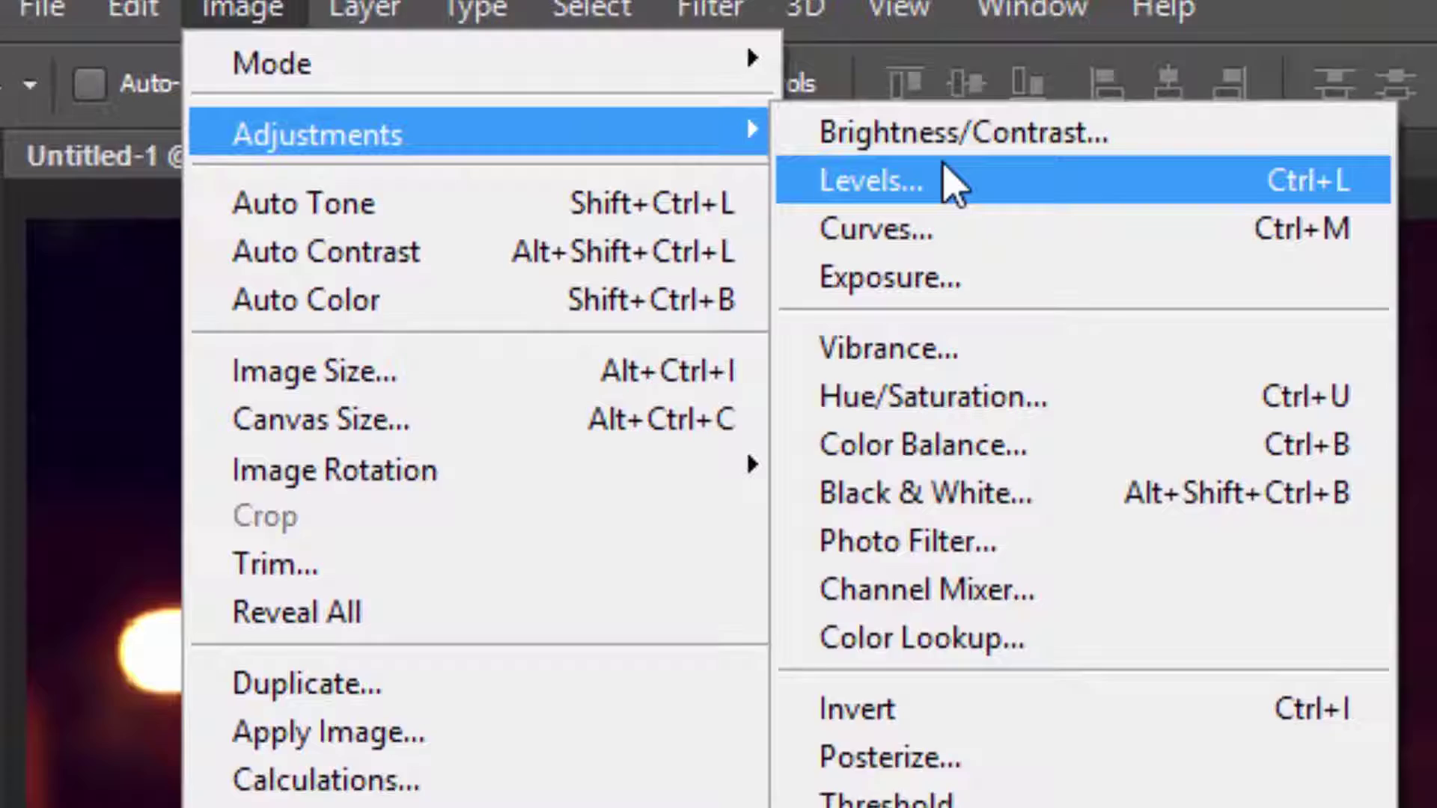
pyautogui.click(1024, 204)
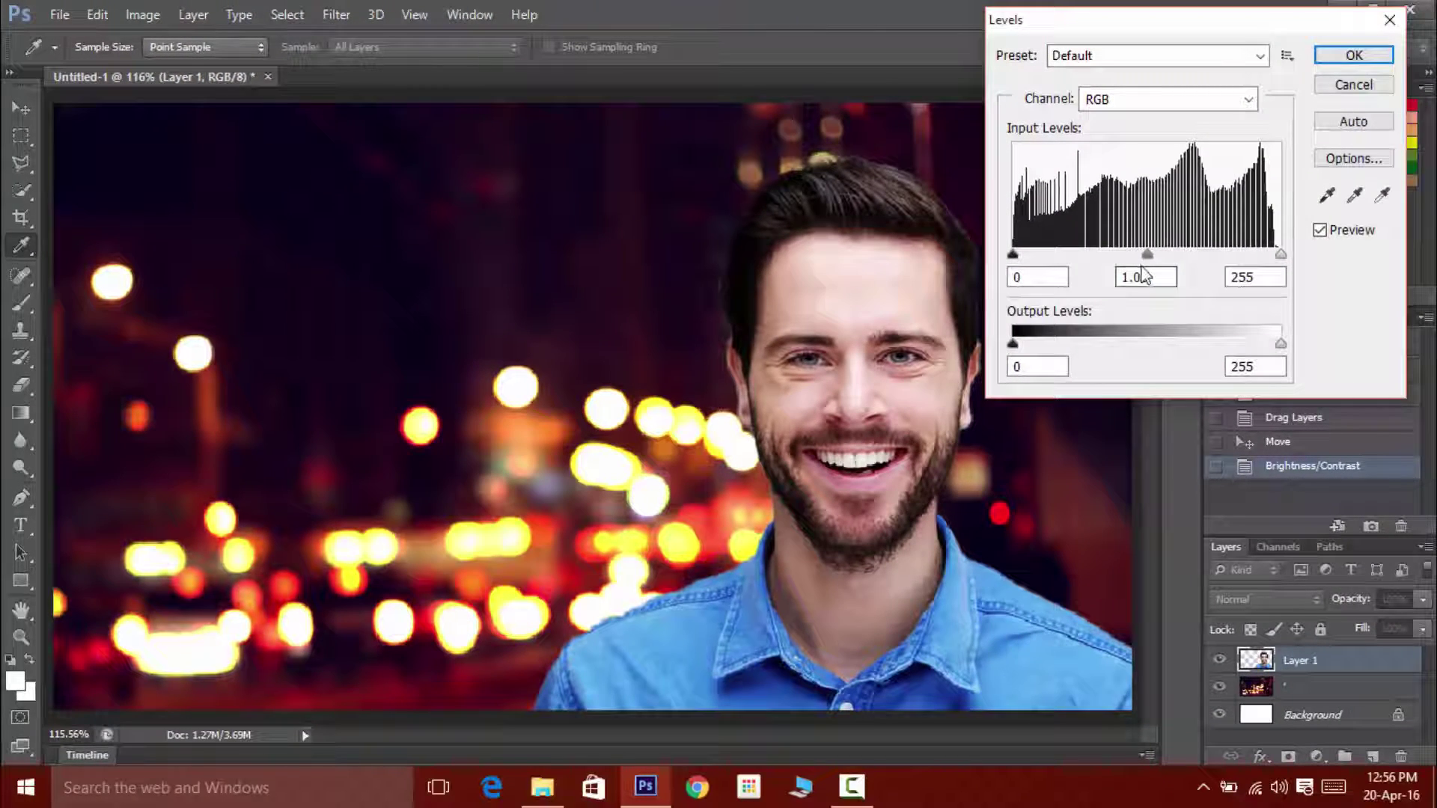
pyautogui.moveTo(1148, 254)
pyautogui.mouseDown()
pyautogui.moveTo(1186, 255)
pyautogui.moveTo(1170, 271)
pyautogui.moveTo(1120, 268)
pyautogui.moveTo(1160, 263)
pyautogui.mouseUp()
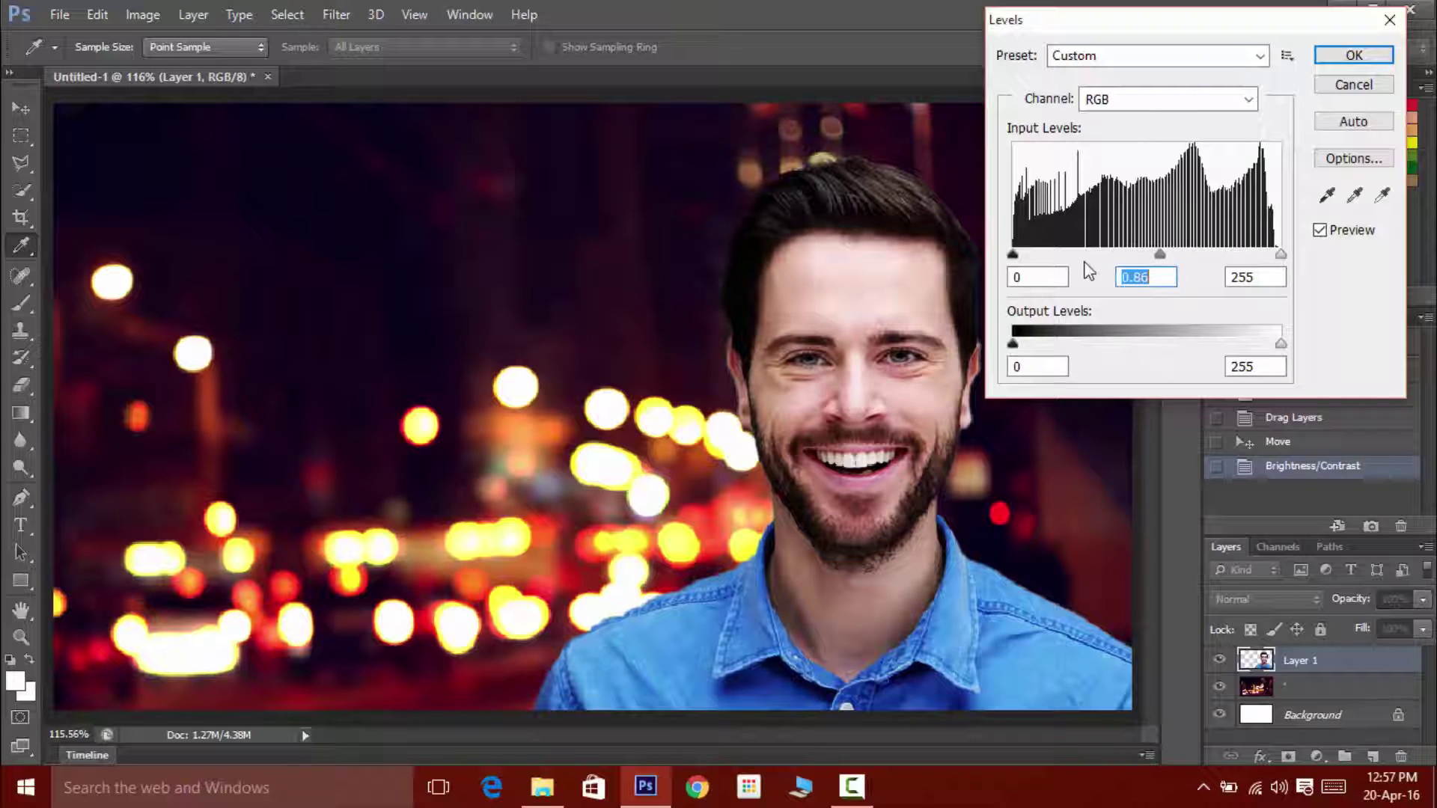
pyautogui.moveTo(1014, 254); pyautogui.dragTo(1019, 255)
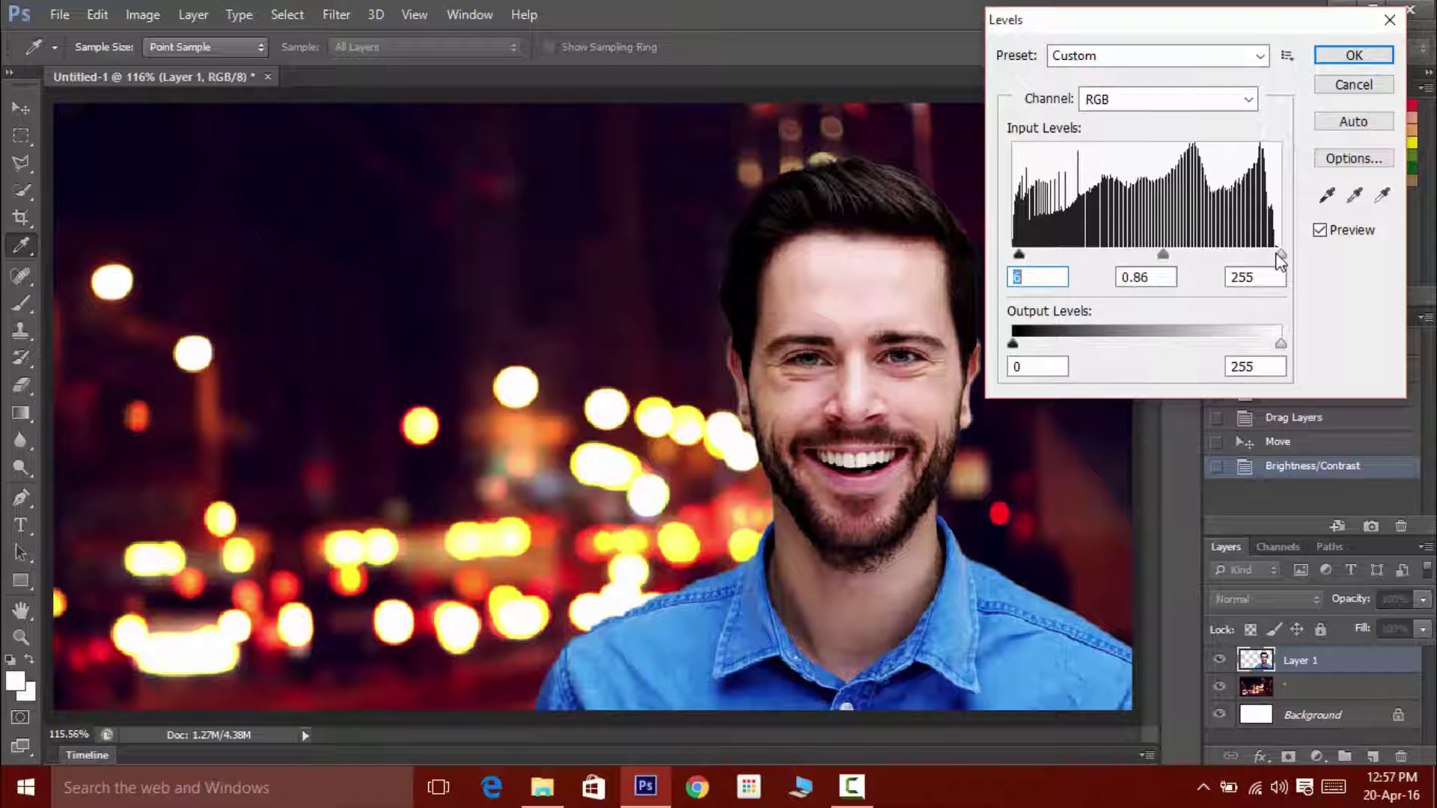
pyautogui.moveTo(1275, 257)
pyautogui.mouseDown()
pyautogui.moveTo(1261, 257)
pyautogui.moveTo(1273, 263)
pyautogui.mouseUp()
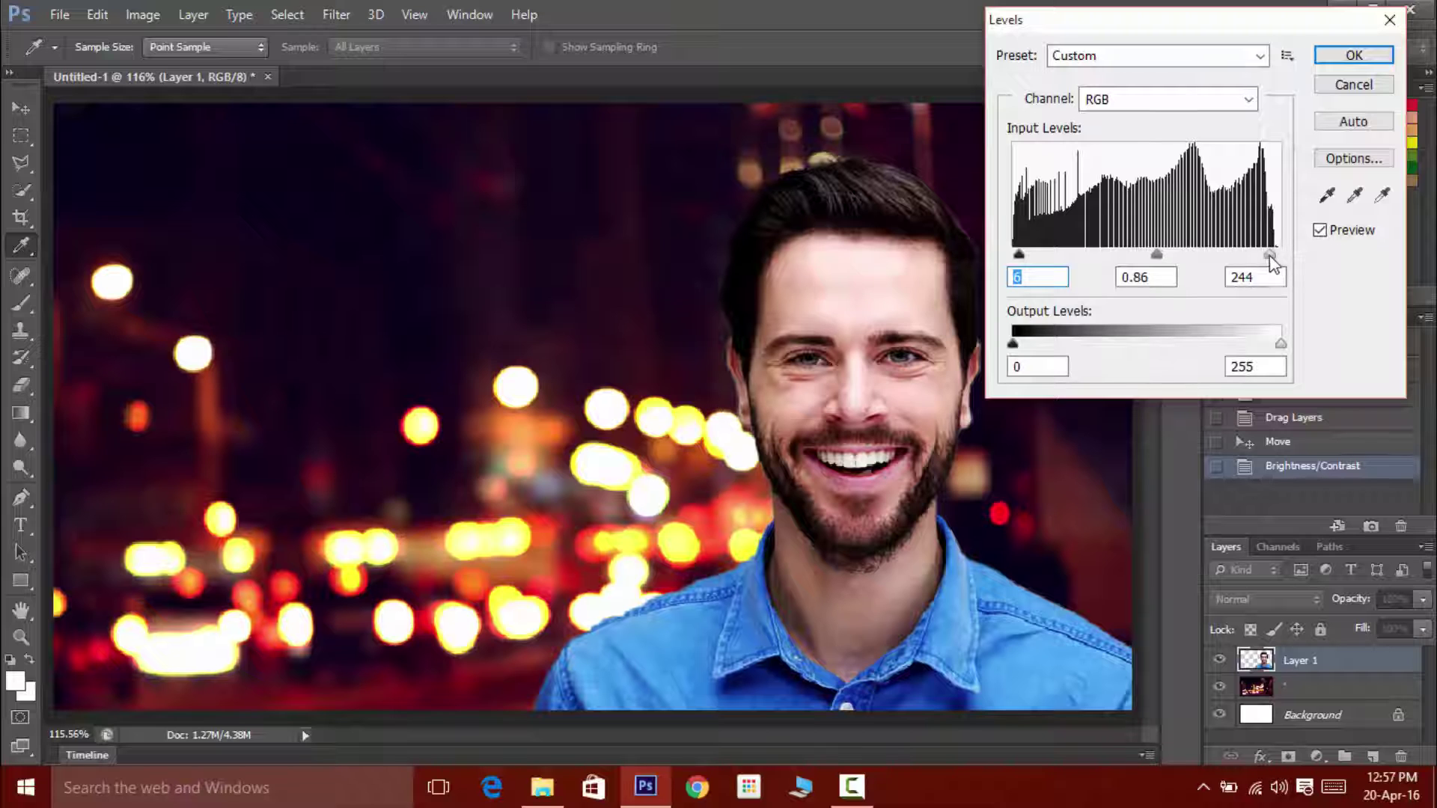
# Switch Levels to the Red channel and set its inputs to 0, 1.06 and 248
pyautogui.click(1120, 99)
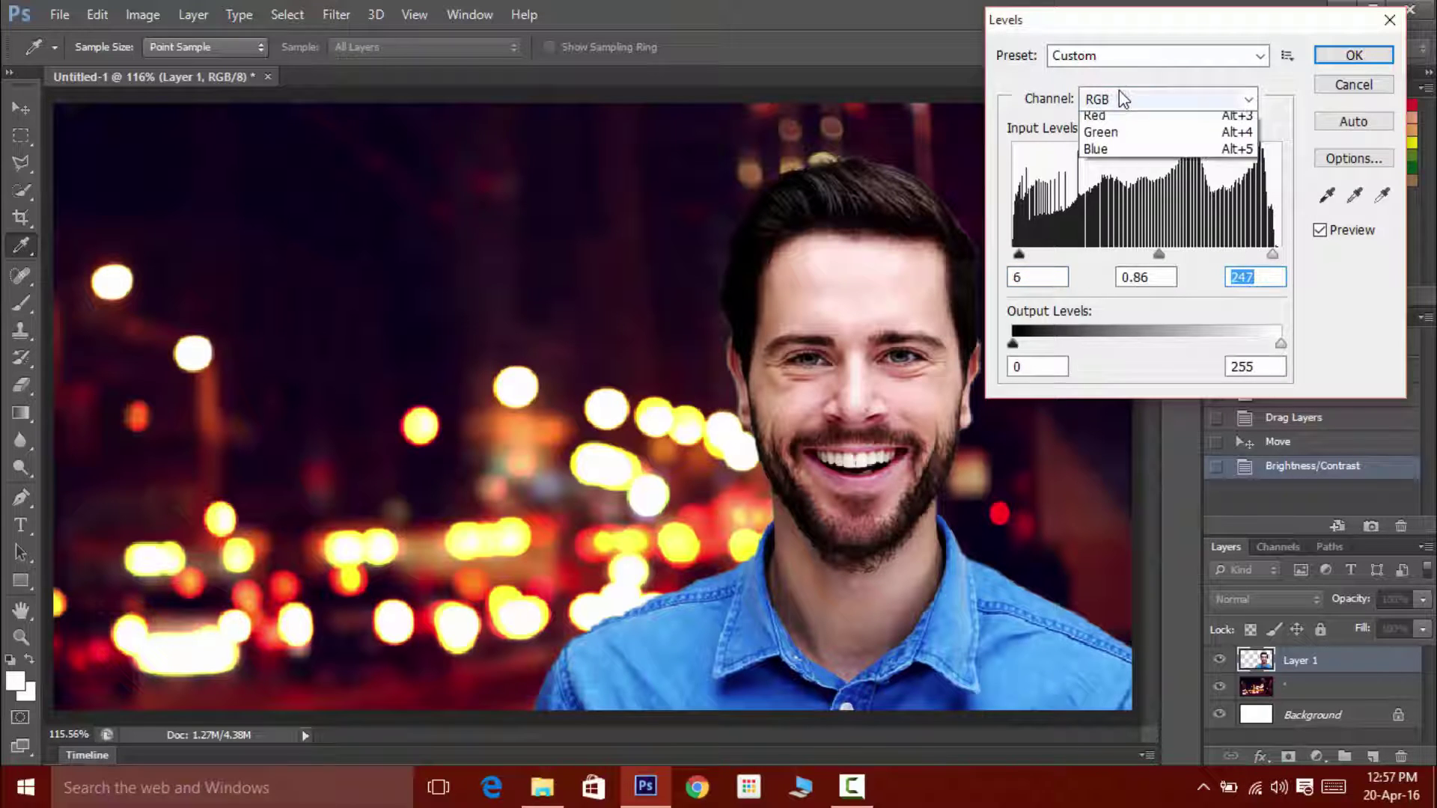
pyautogui.click(1129, 136)
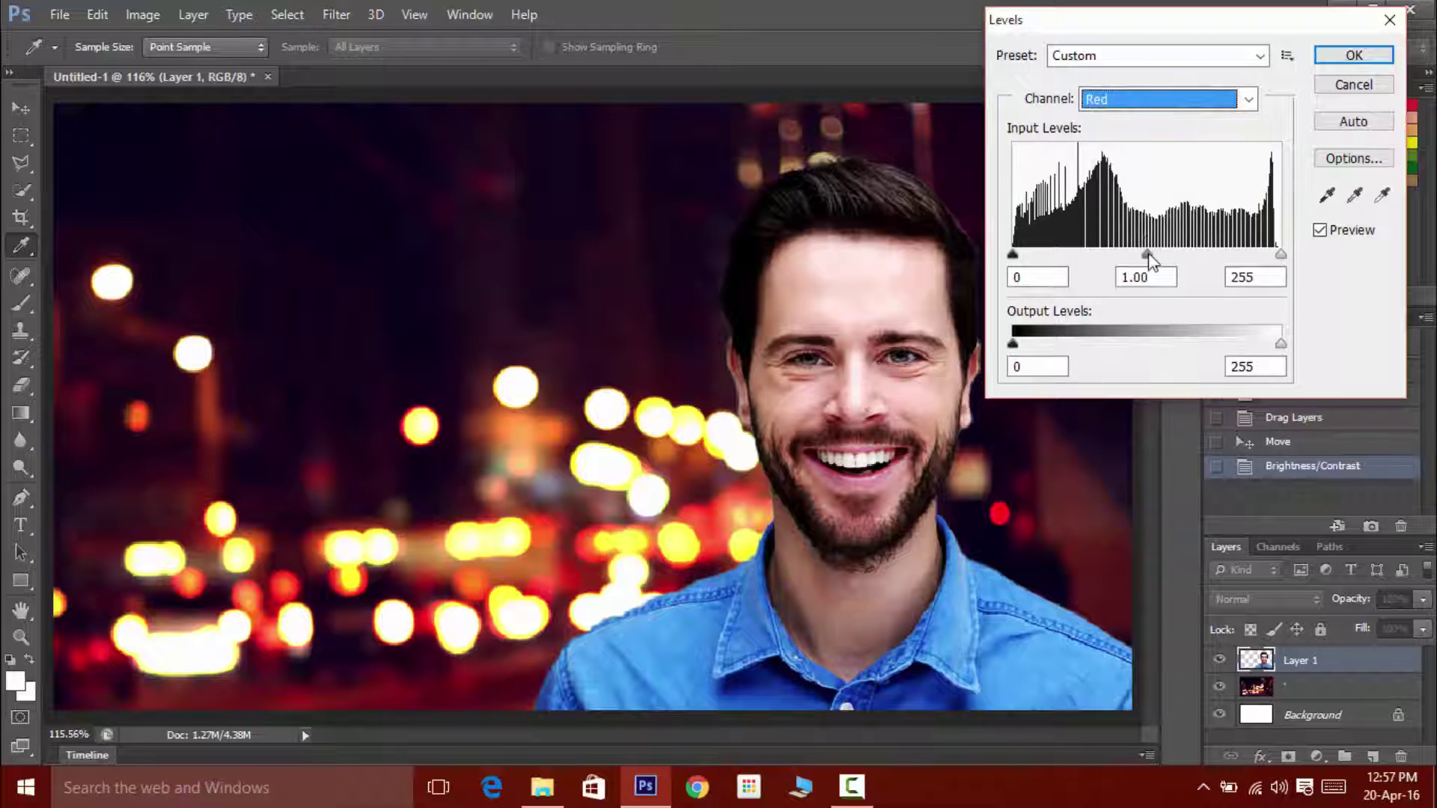
pyautogui.moveTo(1149, 256)
pyautogui.mouseDown()
pyautogui.moveTo(1195, 264)
pyautogui.moveTo(1141, 262)
pyautogui.mouseUp()
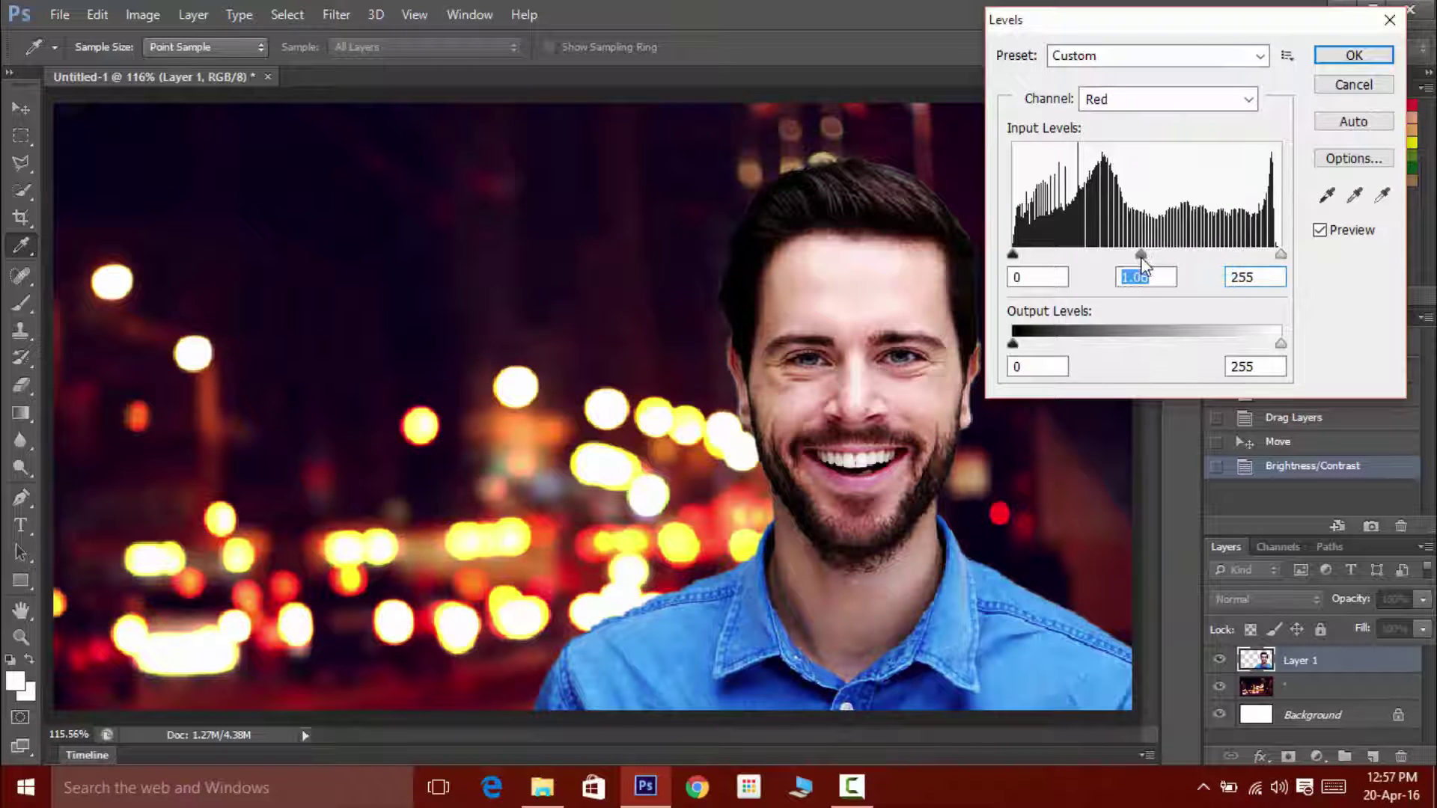
pyautogui.moveTo(1014, 256)
pyautogui.mouseDown()
pyautogui.moveTo(1046, 257)
pyautogui.moveTo(1007, 256)
pyautogui.mouseUp()
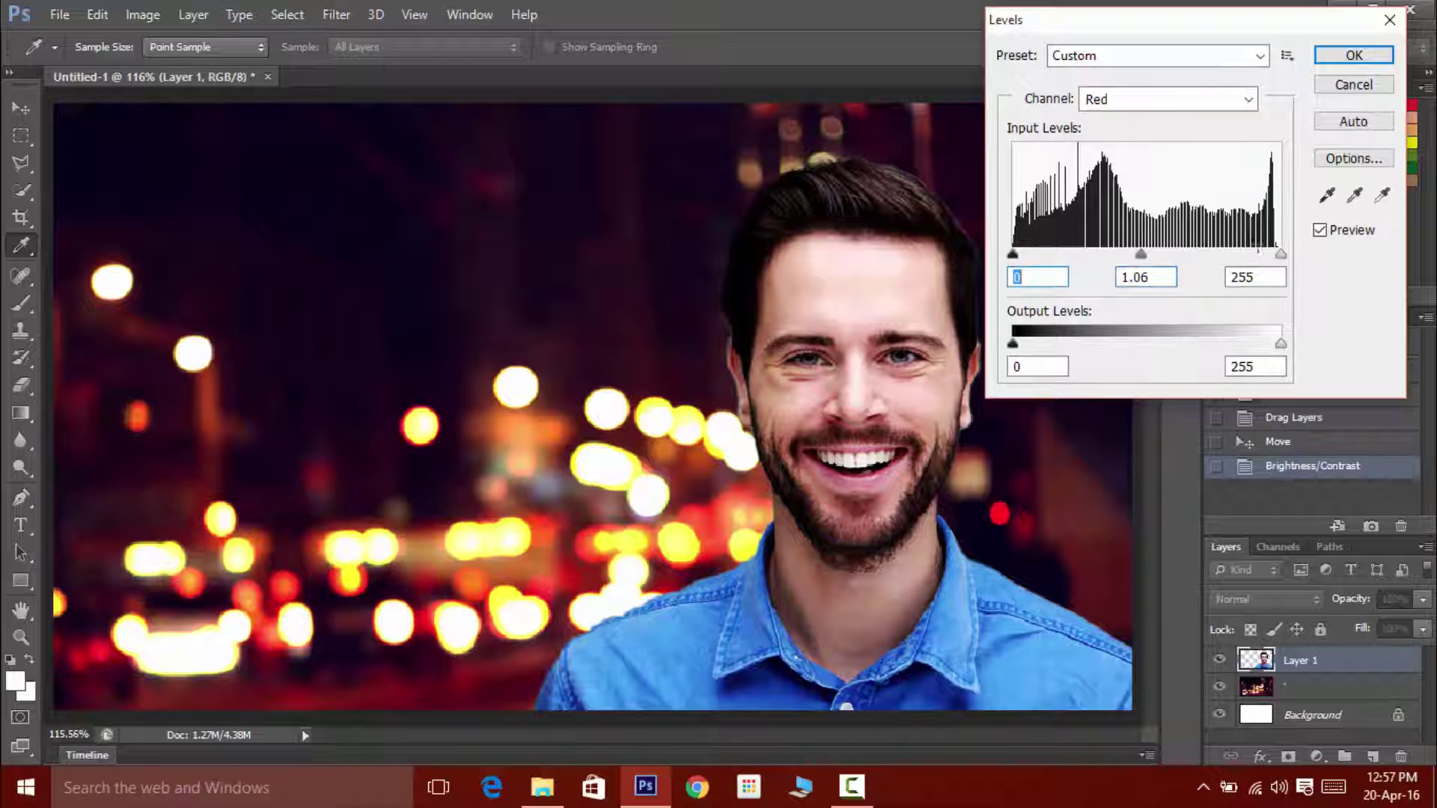
pyautogui.moveTo(1279, 255); pyautogui.dragTo(1264, 255)
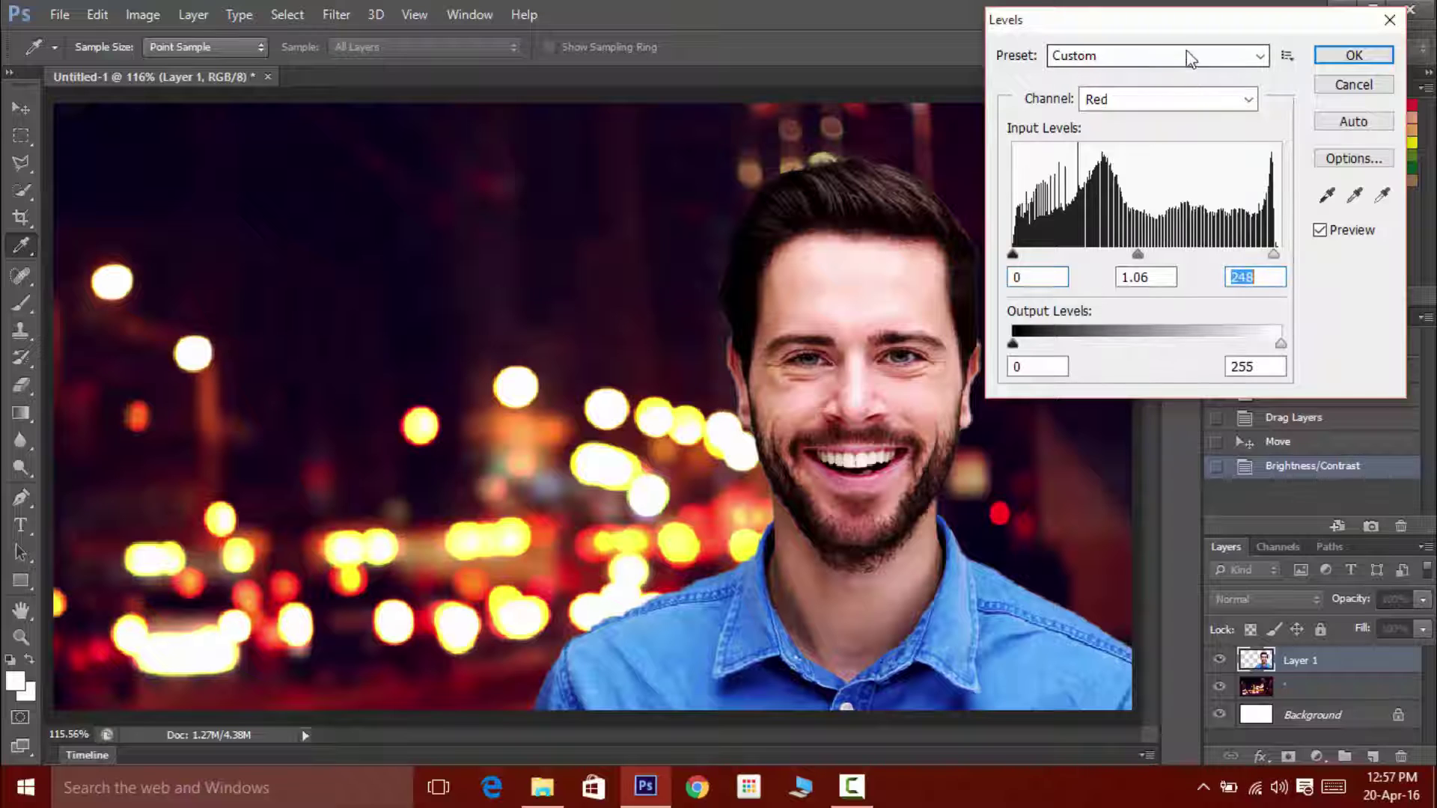
# Adjust the Green channel's midtone, black and white input levels
pyautogui.click(1187, 100)
pyautogui.click(1189, 156)
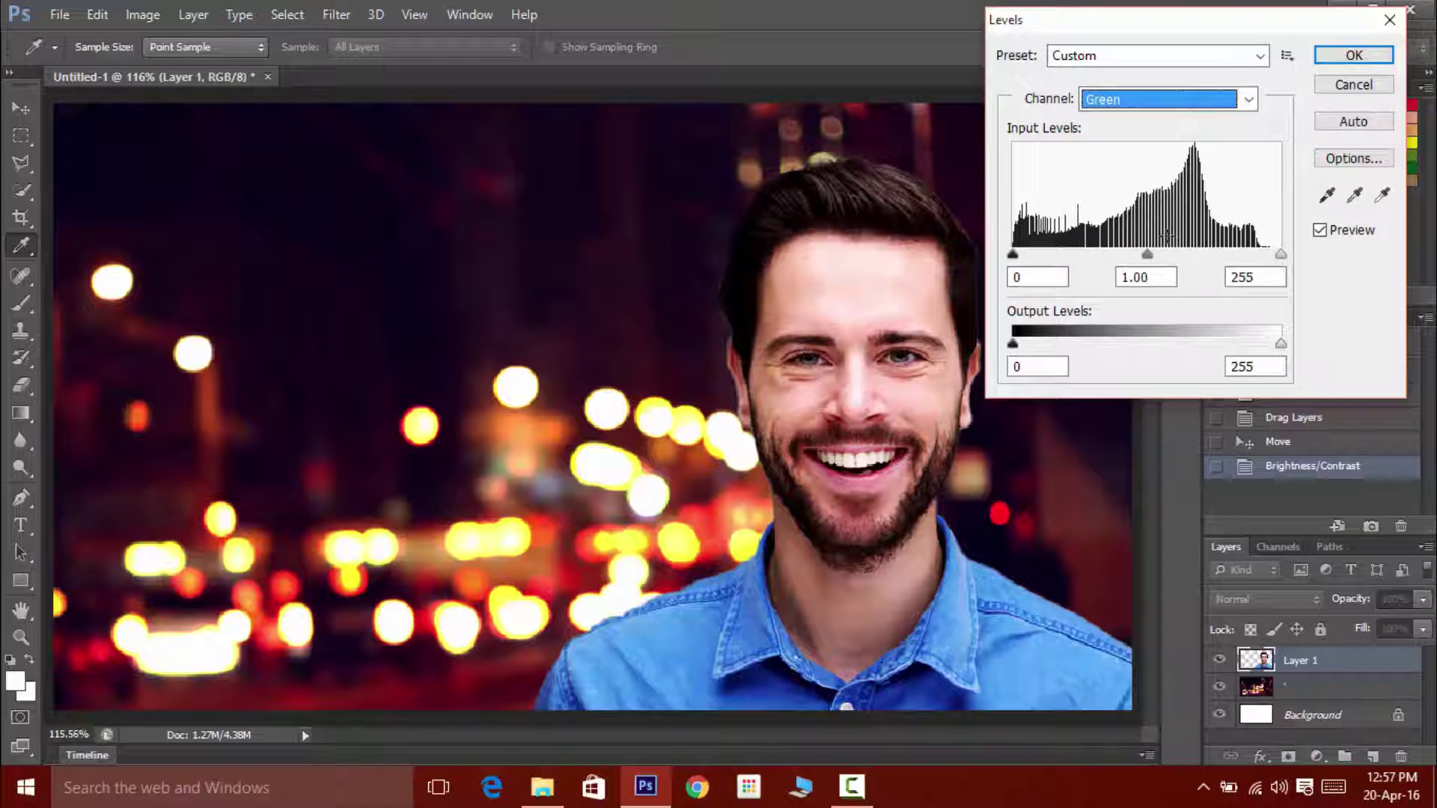
pyautogui.moveTo(1152, 259)
pyautogui.mouseDown()
pyautogui.moveTo(1164, 258)
pyautogui.moveTo(1153, 258)
pyautogui.mouseUp()
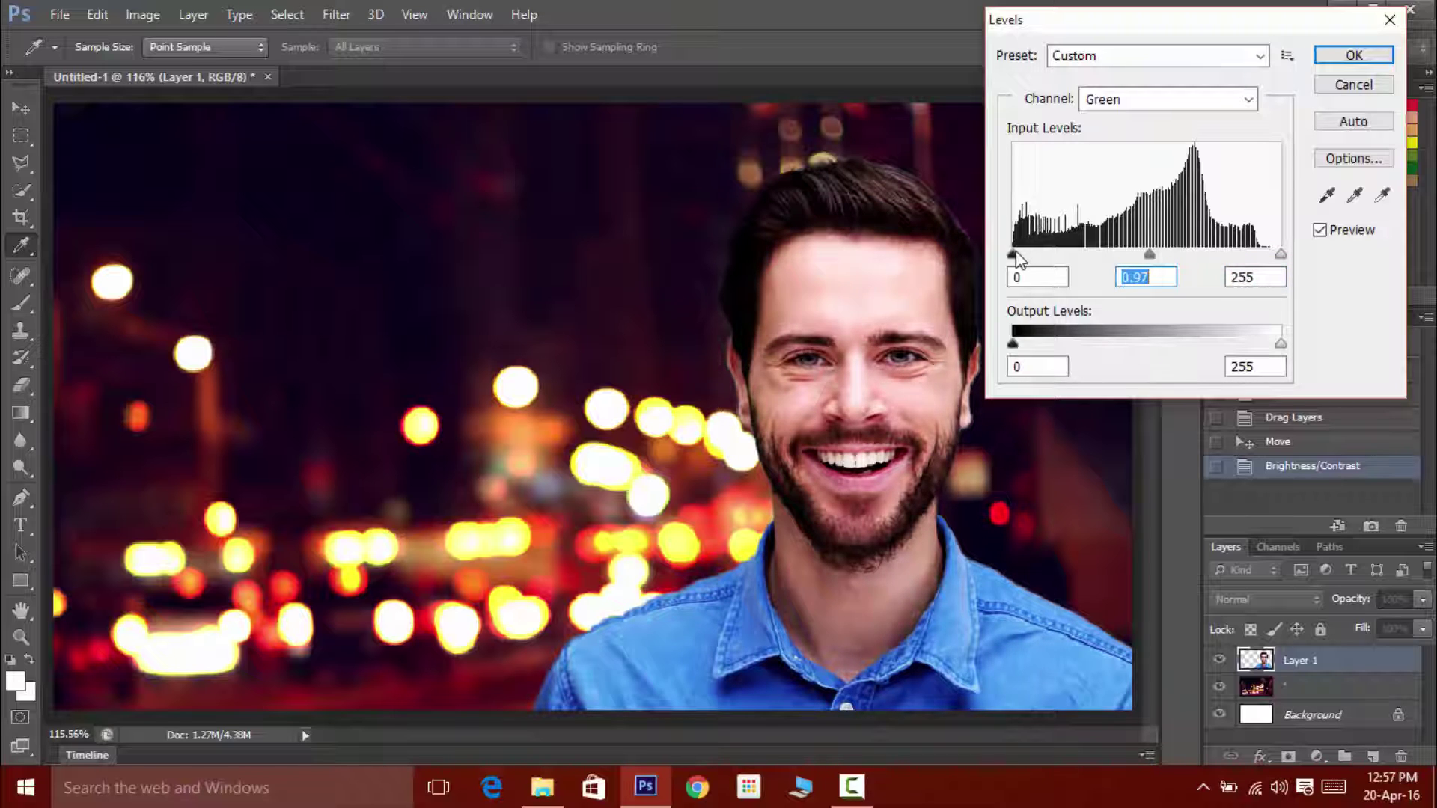
pyautogui.moveTo(1018, 259); pyautogui.dragTo(1010, 257)
pyautogui.moveTo(1282, 257)
pyautogui.mouseDown()
pyautogui.moveTo(1256, 257)
pyautogui.moveTo(1274, 255)
pyautogui.mouseUp()
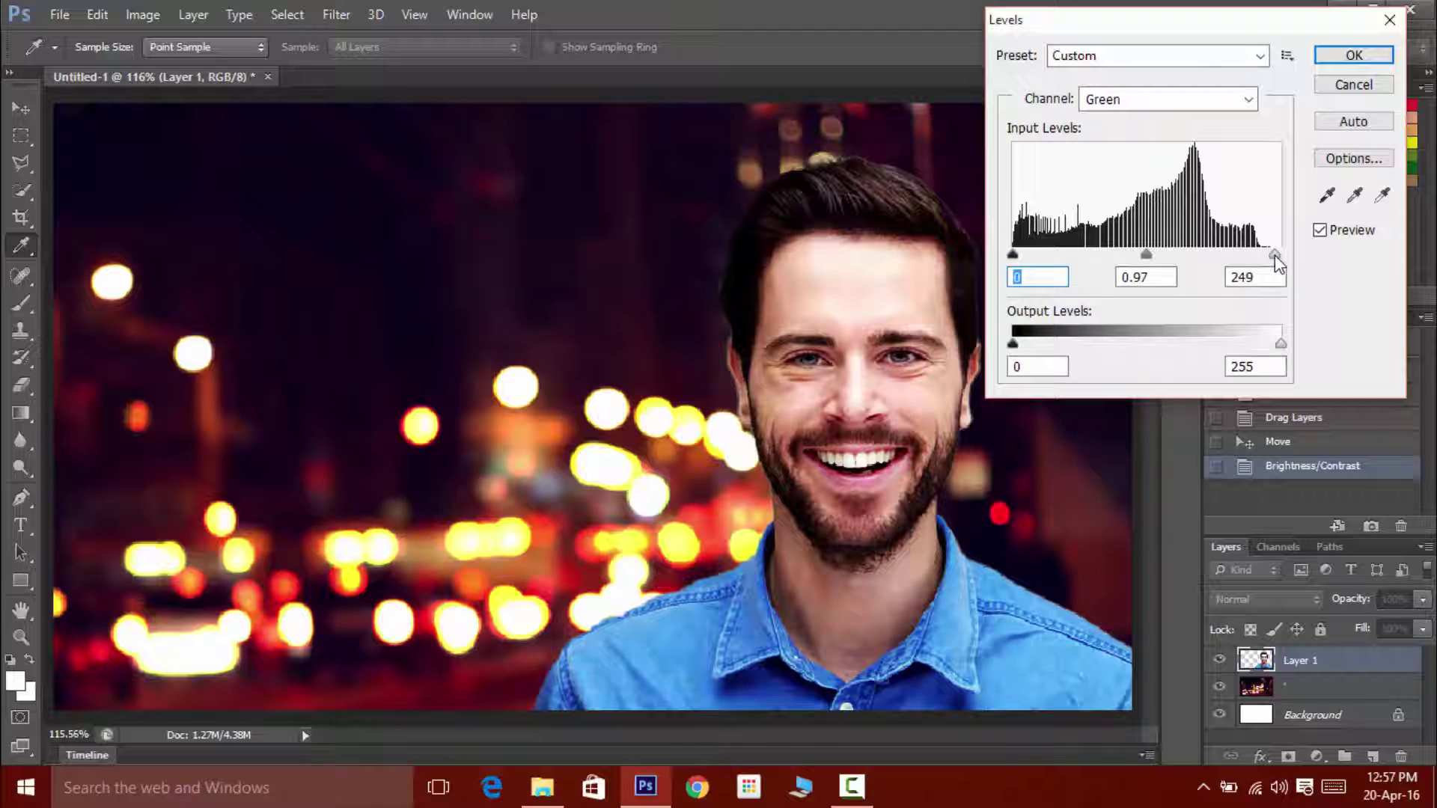
# Set the Blue channel inputs to 5, 0.90 and 232, then commit Levels, undoing and reapplying to compare
pyautogui.click(1123, 98)
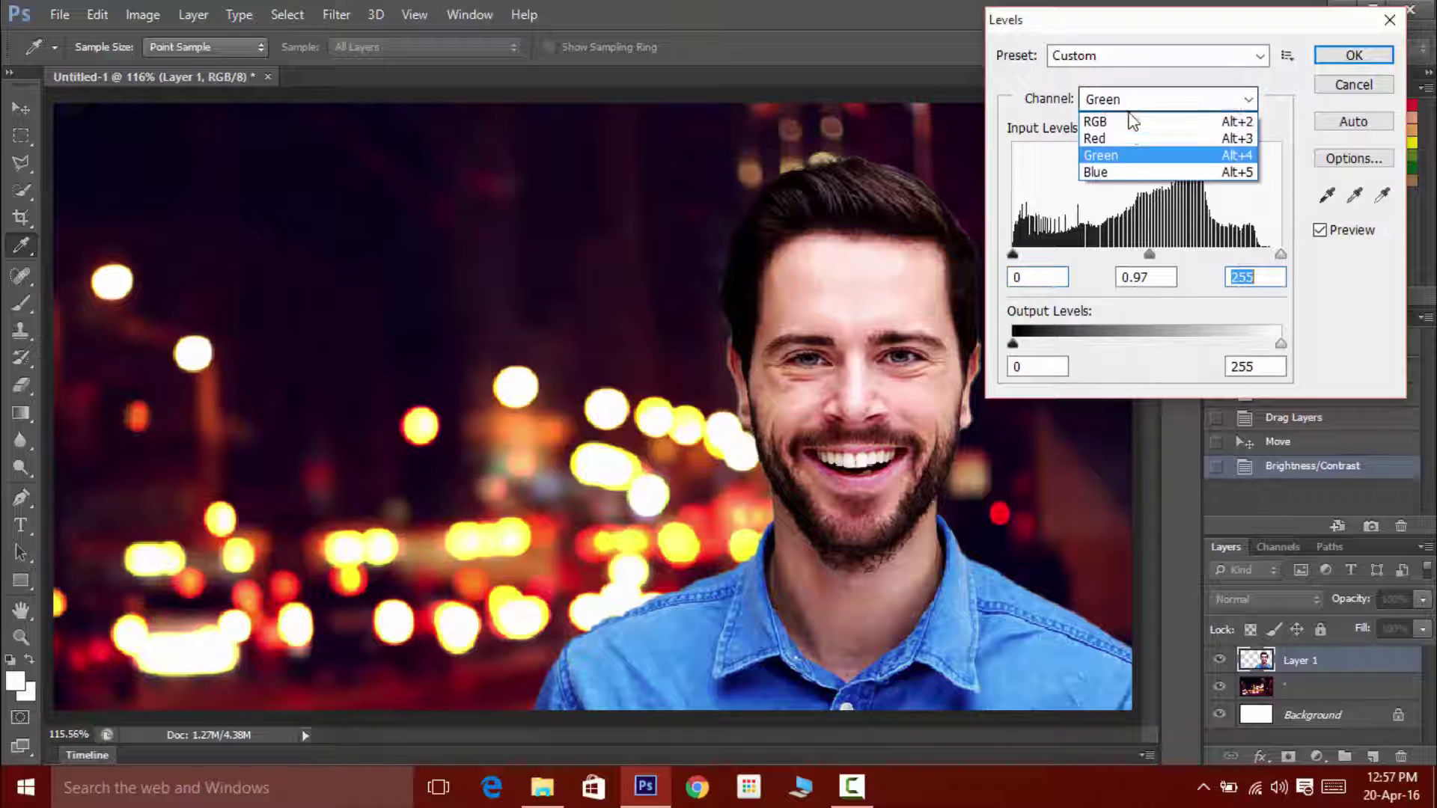
pyautogui.click(1132, 172)
pyautogui.moveTo(1148, 254)
pyautogui.mouseDown()
pyautogui.moveTo(1165, 258)
pyautogui.moveTo(1134, 253)
pyautogui.moveTo(1163, 253)
pyautogui.mouseUp()
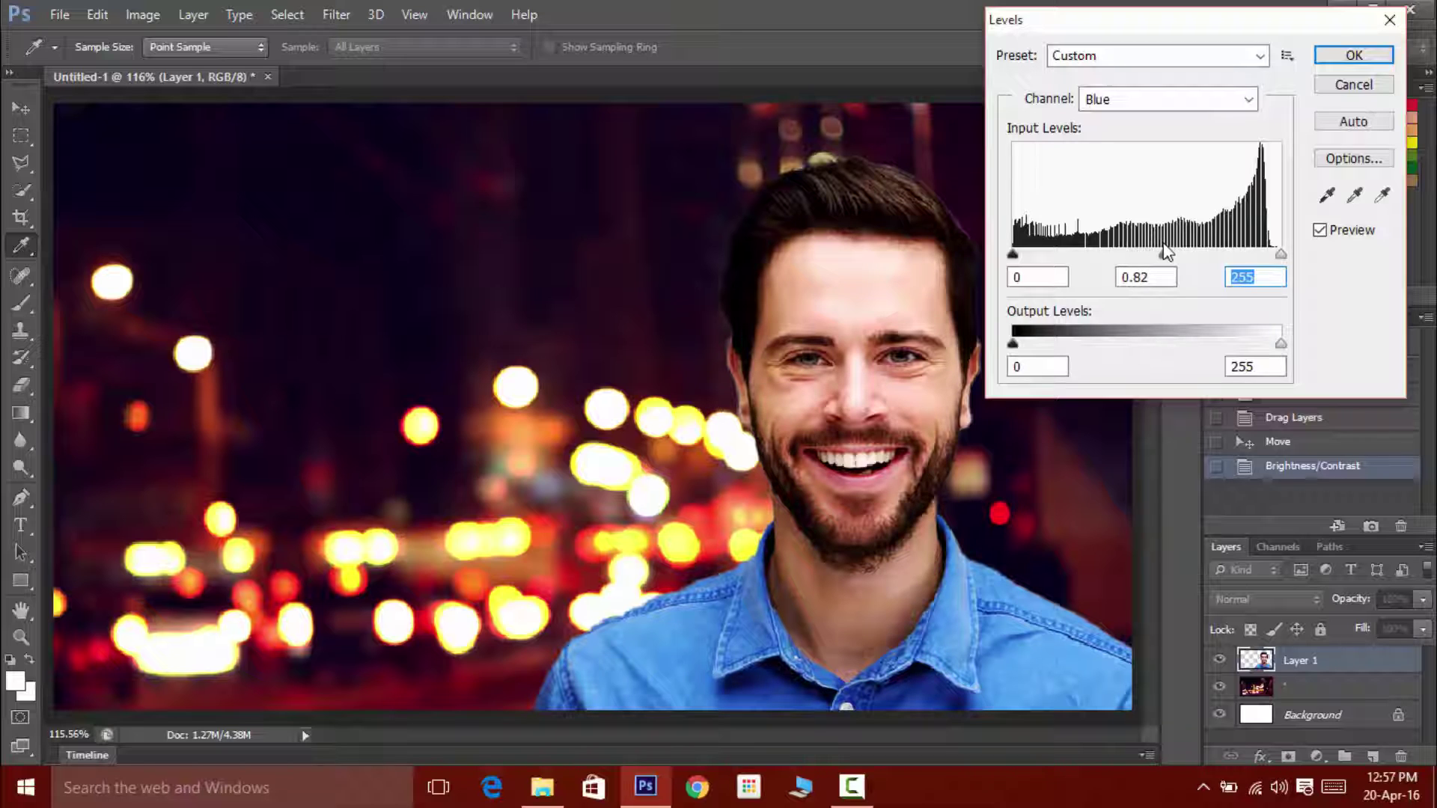
pyautogui.click(1159, 254)
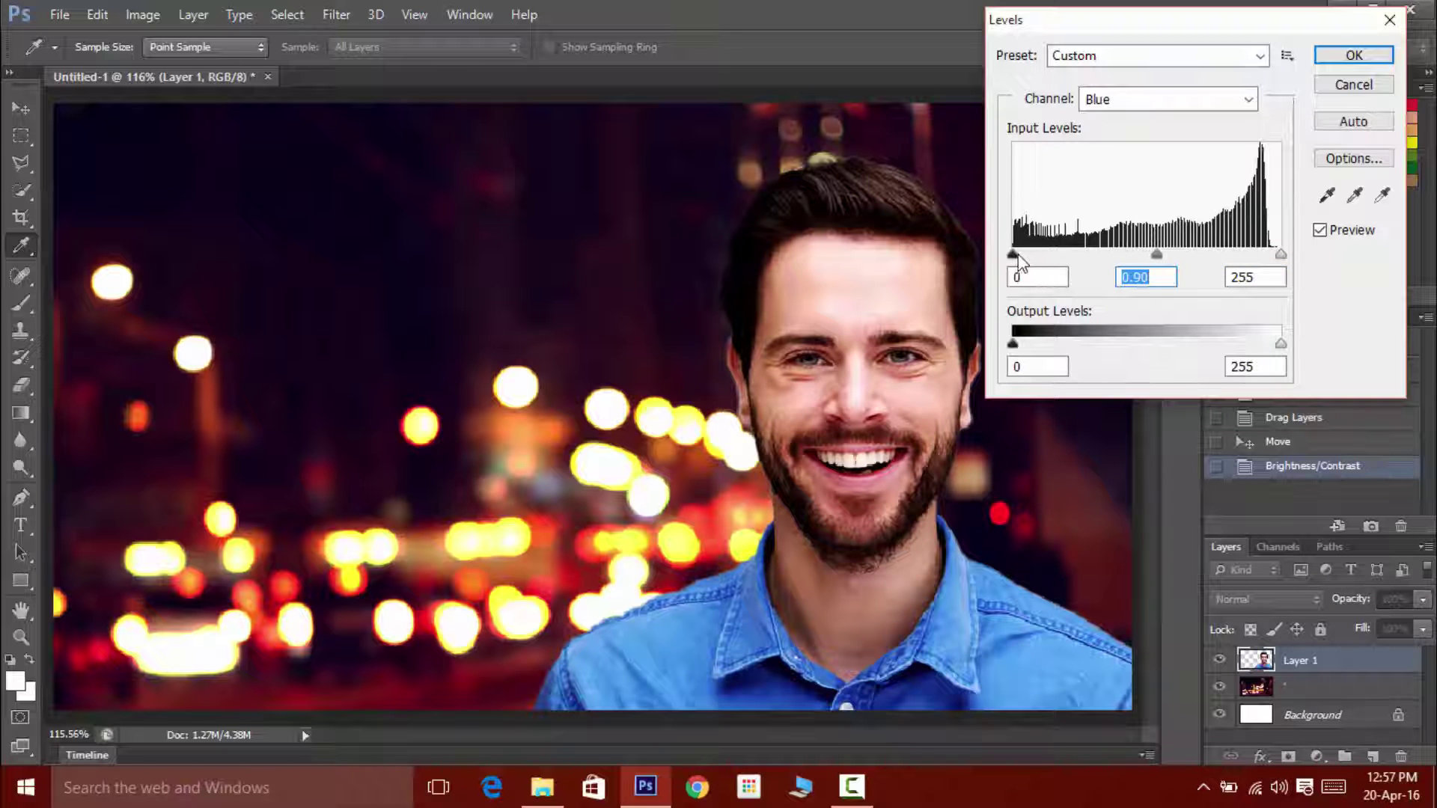
pyautogui.moveTo(1014, 255); pyautogui.dragTo(1018, 254)
pyautogui.moveTo(1278, 255); pyautogui.dragTo(1261, 260)
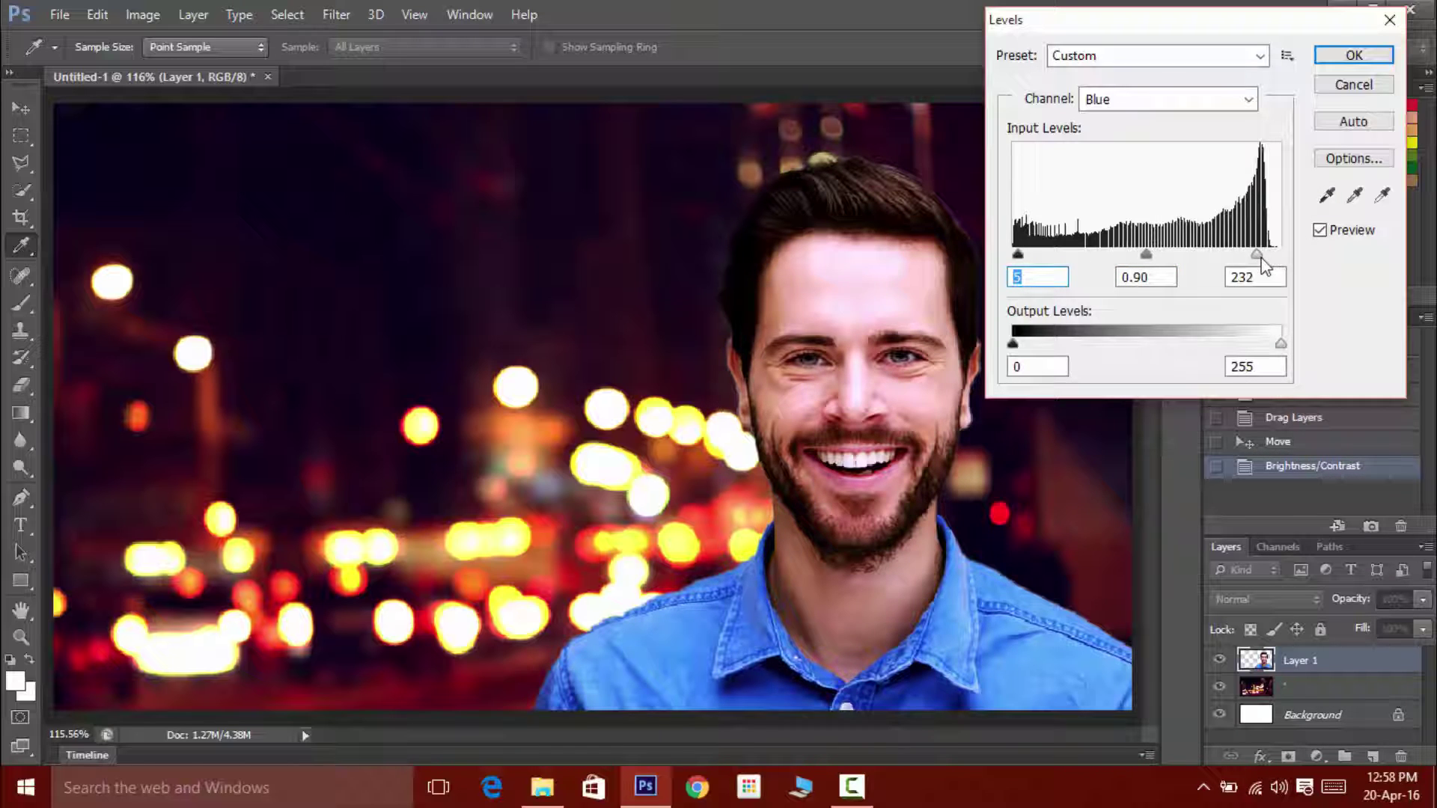
pyautogui.click(1355, 55)
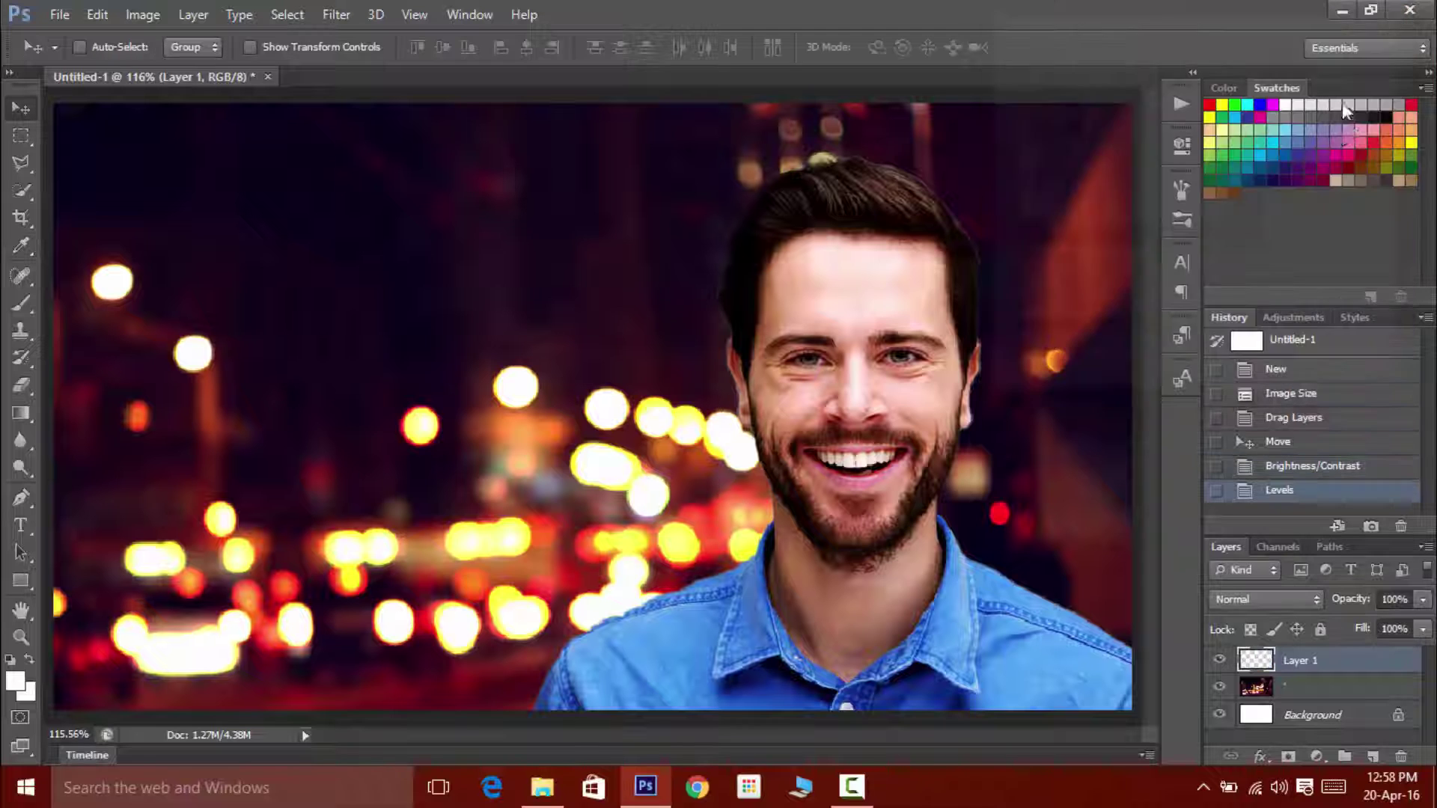
pyautogui.click(1311, 472)
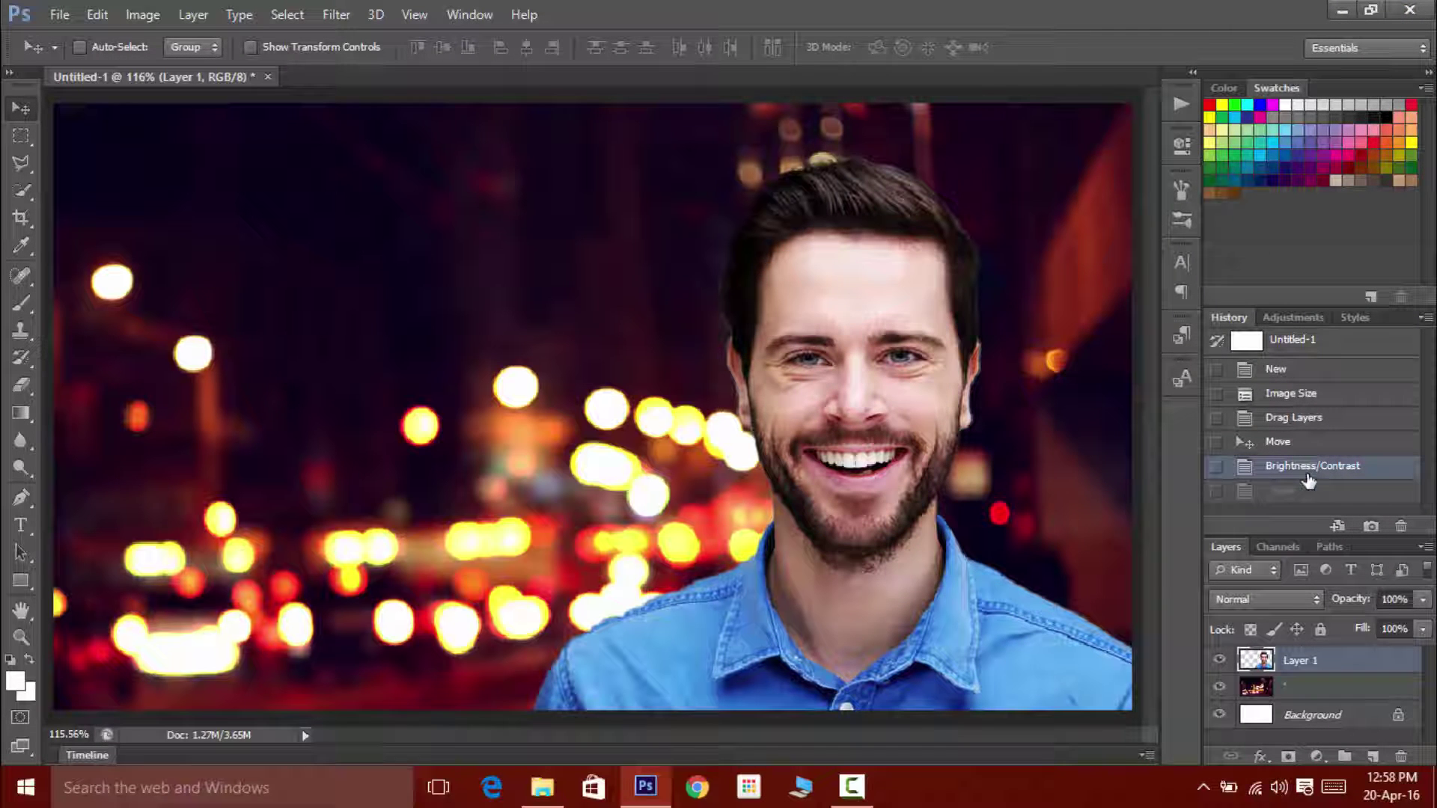
pyautogui.click(1306, 493)
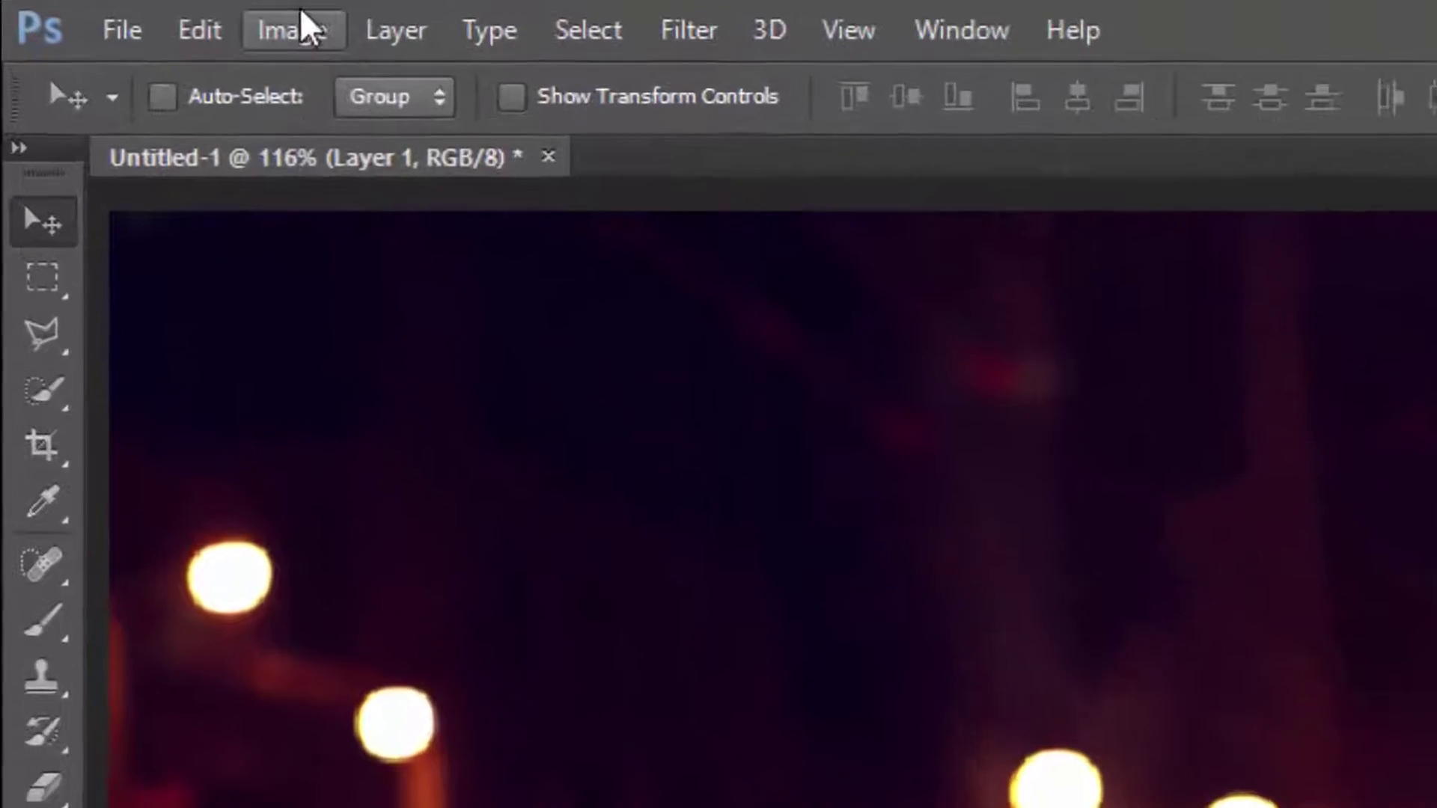
# Open Curves and add RGB curve points at about 114→100 and 201→198
pyautogui.click(142, 14)
pyautogui.moveTo(166, 70)
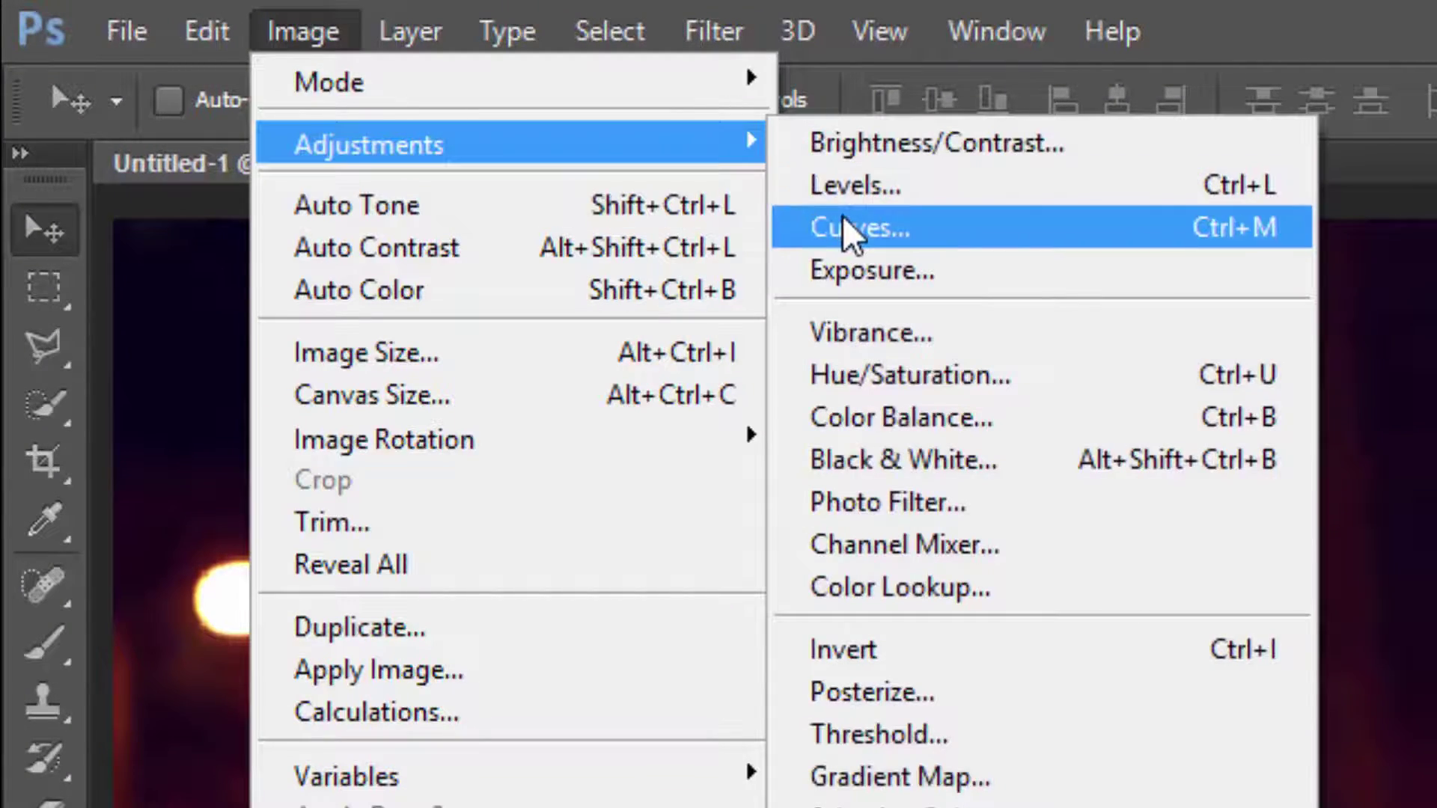
pyautogui.click(849, 232)
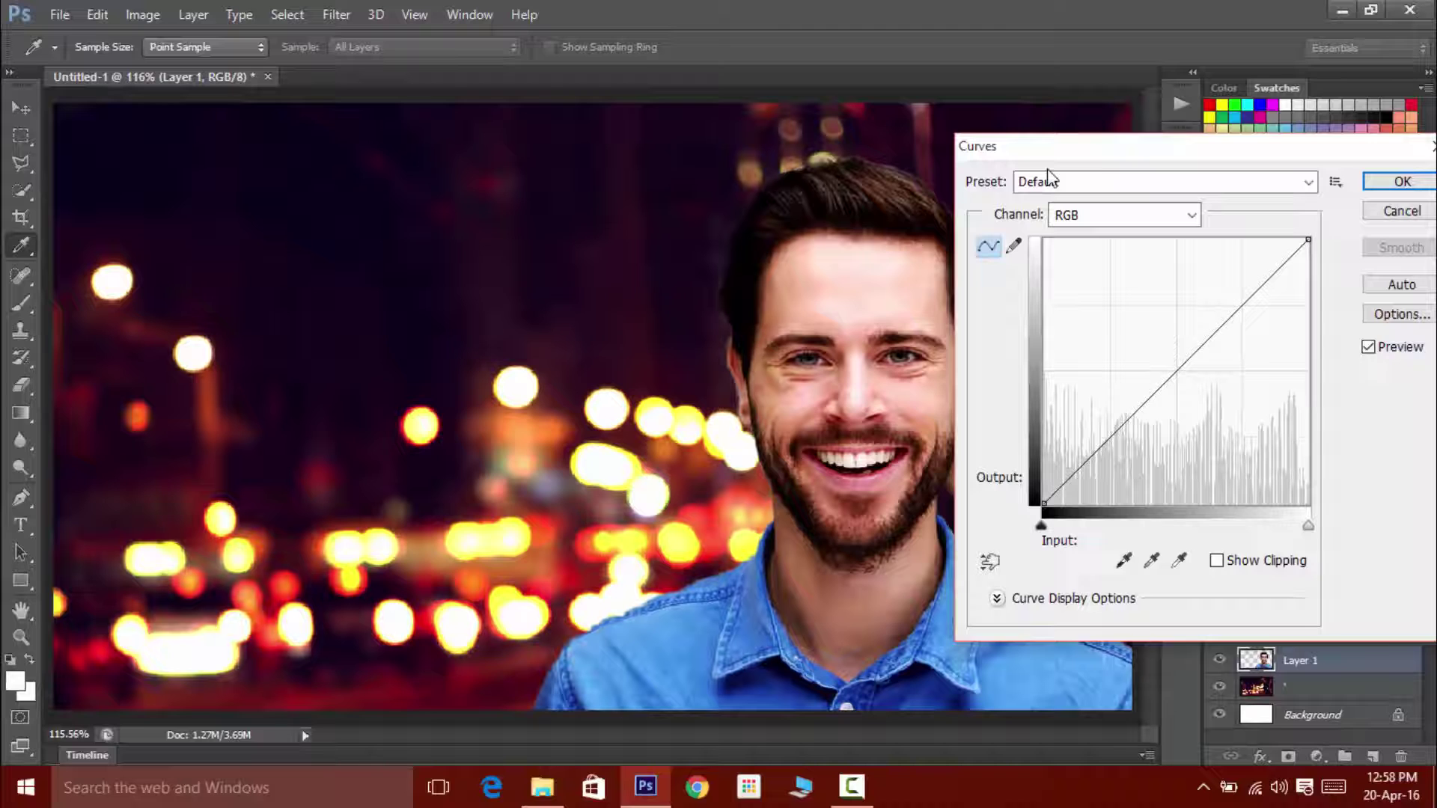
pyautogui.moveTo(1048, 159); pyautogui.dragTo(248, 166)
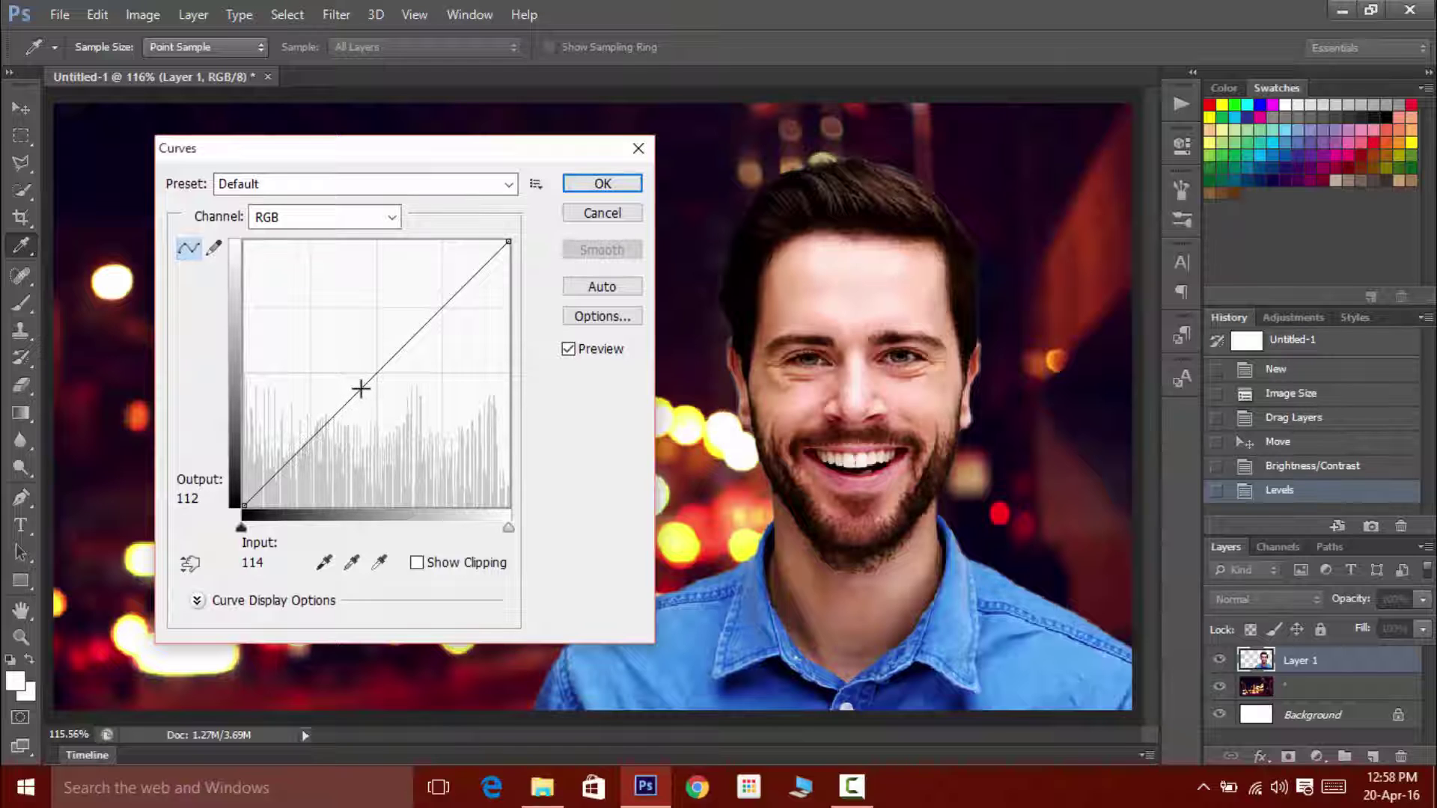
pyautogui.moveTo(363, 388)
pyautogui.mouseDown()
pyautogui.moveTo(339, 381)
pyautogui.moveTo(357, 400)
pyautogui.mouseUp()
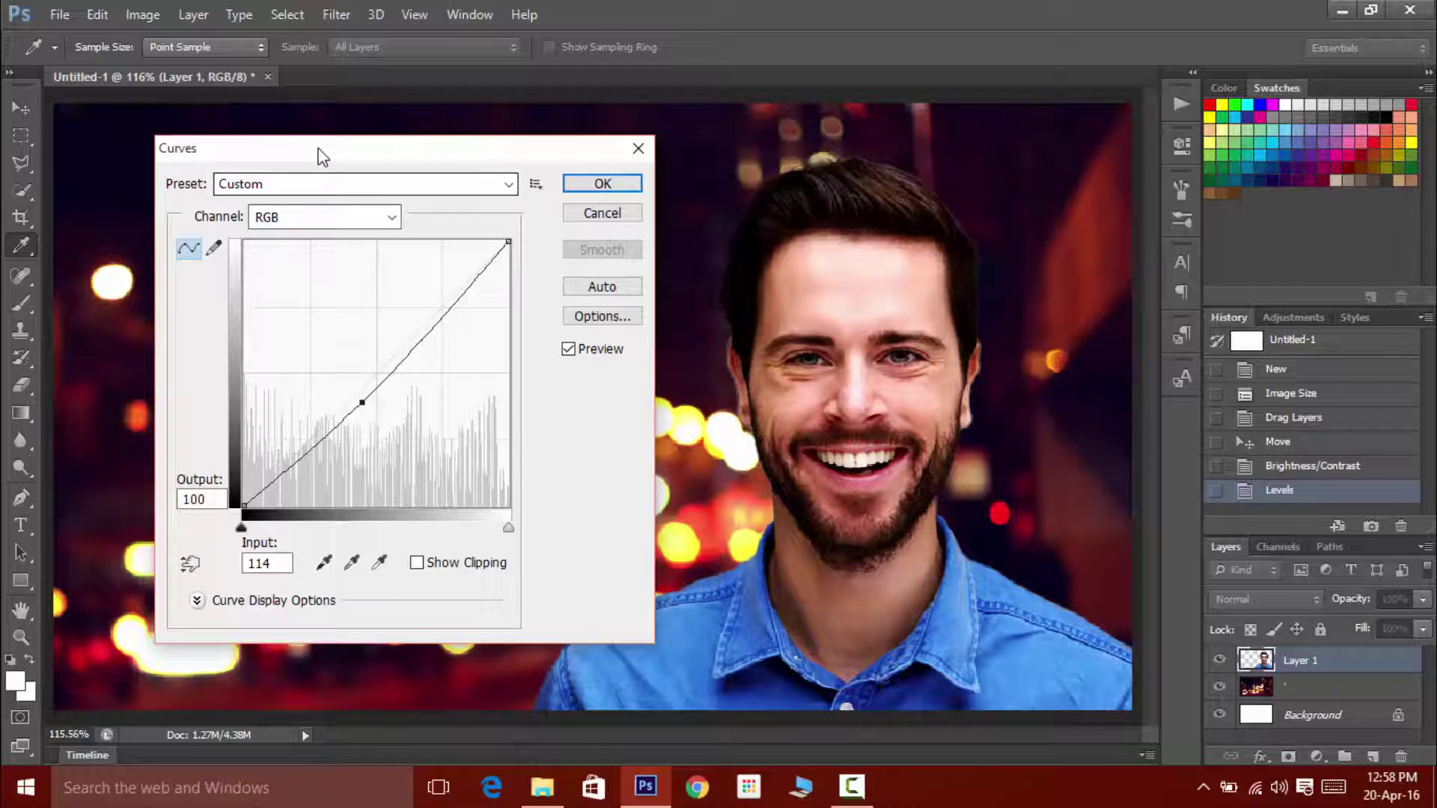
pyautogui.moveTo(317, 151); pyautogui.dragTo(1194, 90)
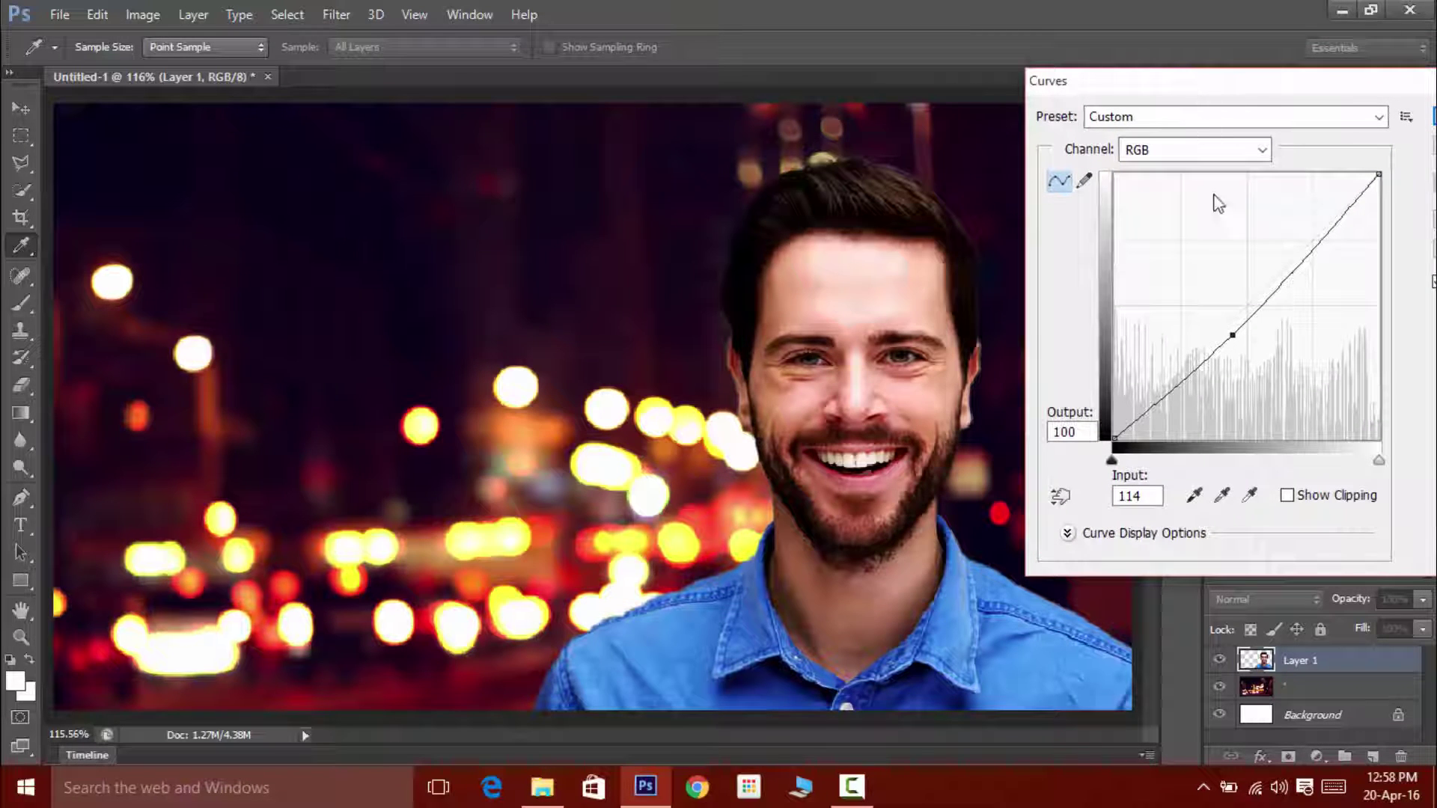
pyautogui.moveTo(1236, 337); pyautogui.dragTo(1236, 330)
pyautogui.moveTo(1324, 223); pyautogui.dragTo(1323, 235)
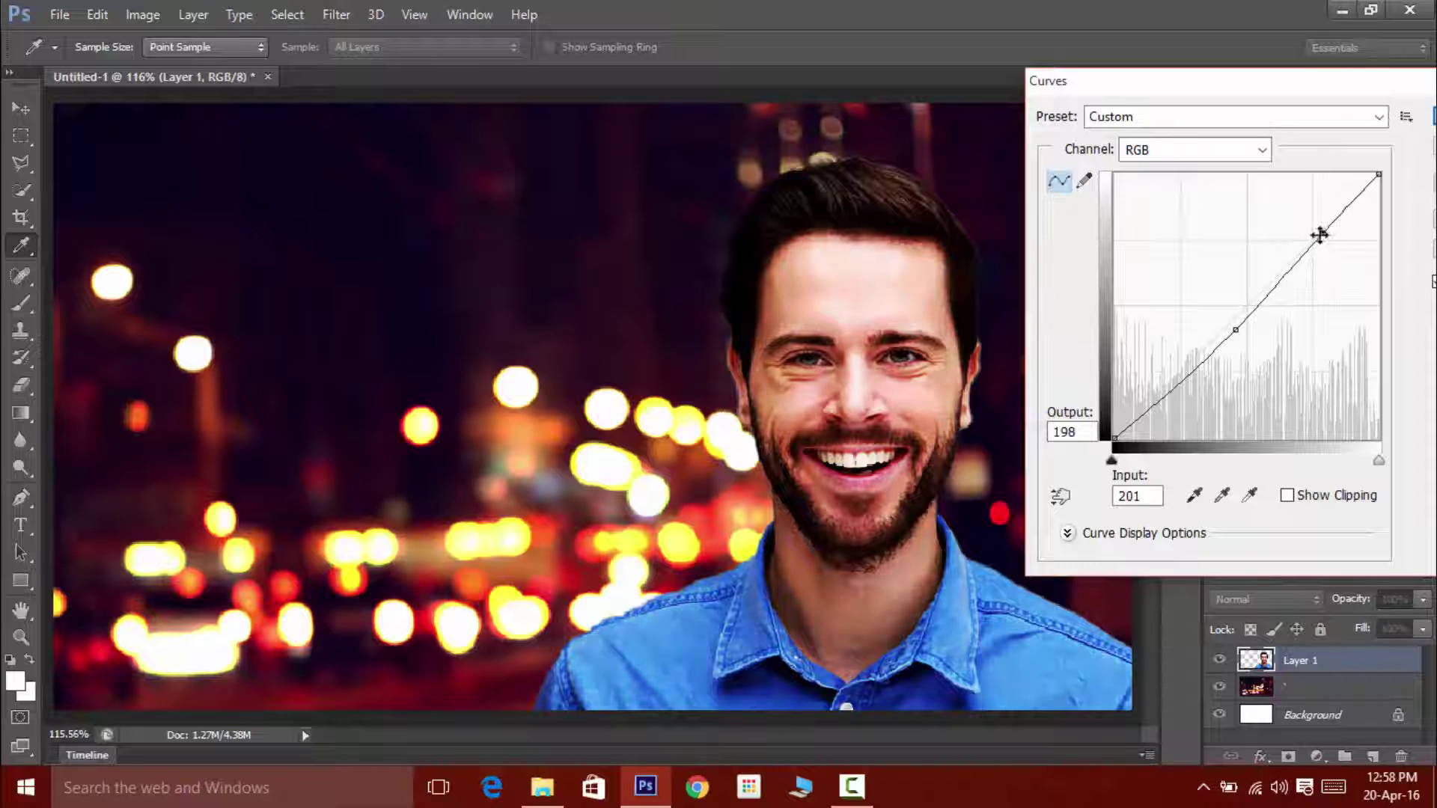
# Tweak the Red curve midtones and lift the Green curve midtones and highlights
pyautogui.click(1218, 151)
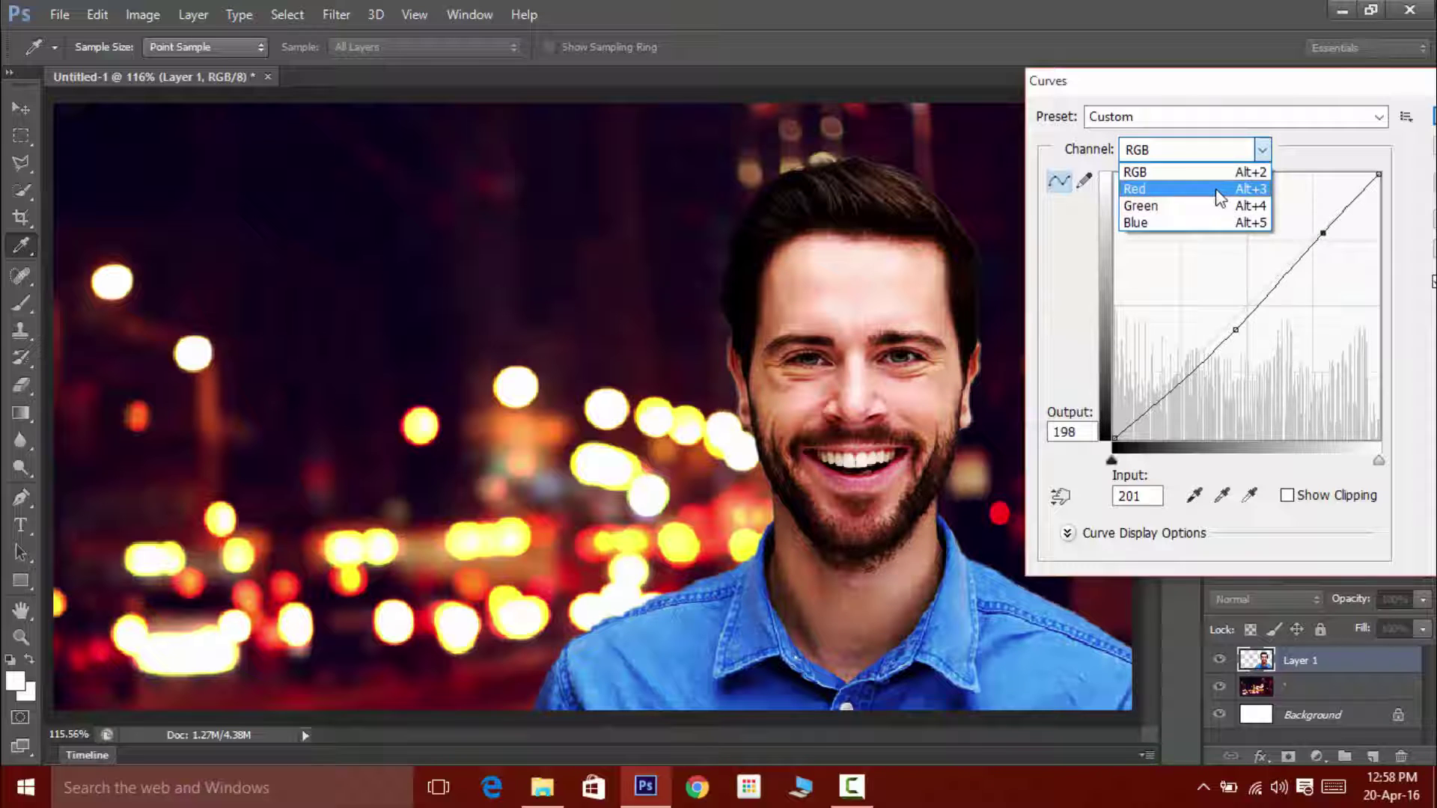
pyautogui.click(1228, 186)
pyautogui.moveTo(1239, 314); pyautogui.dragTo(1240, 313)
pyautogui.click(1149, 149)
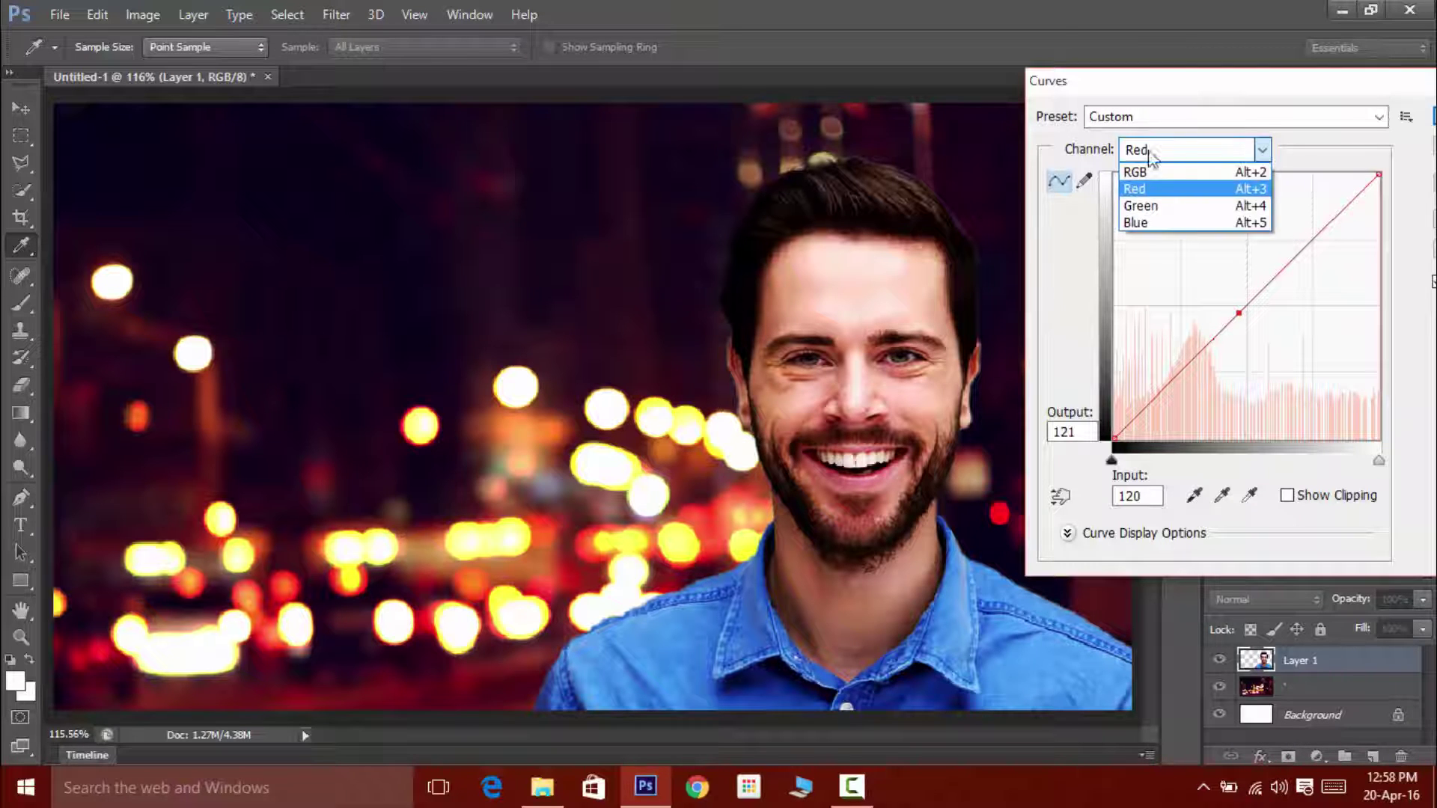
pyautogui.click(1173, 207)
pyautogui.moveTo(1248, 321); pyautogui.dragTo(1249, 294)
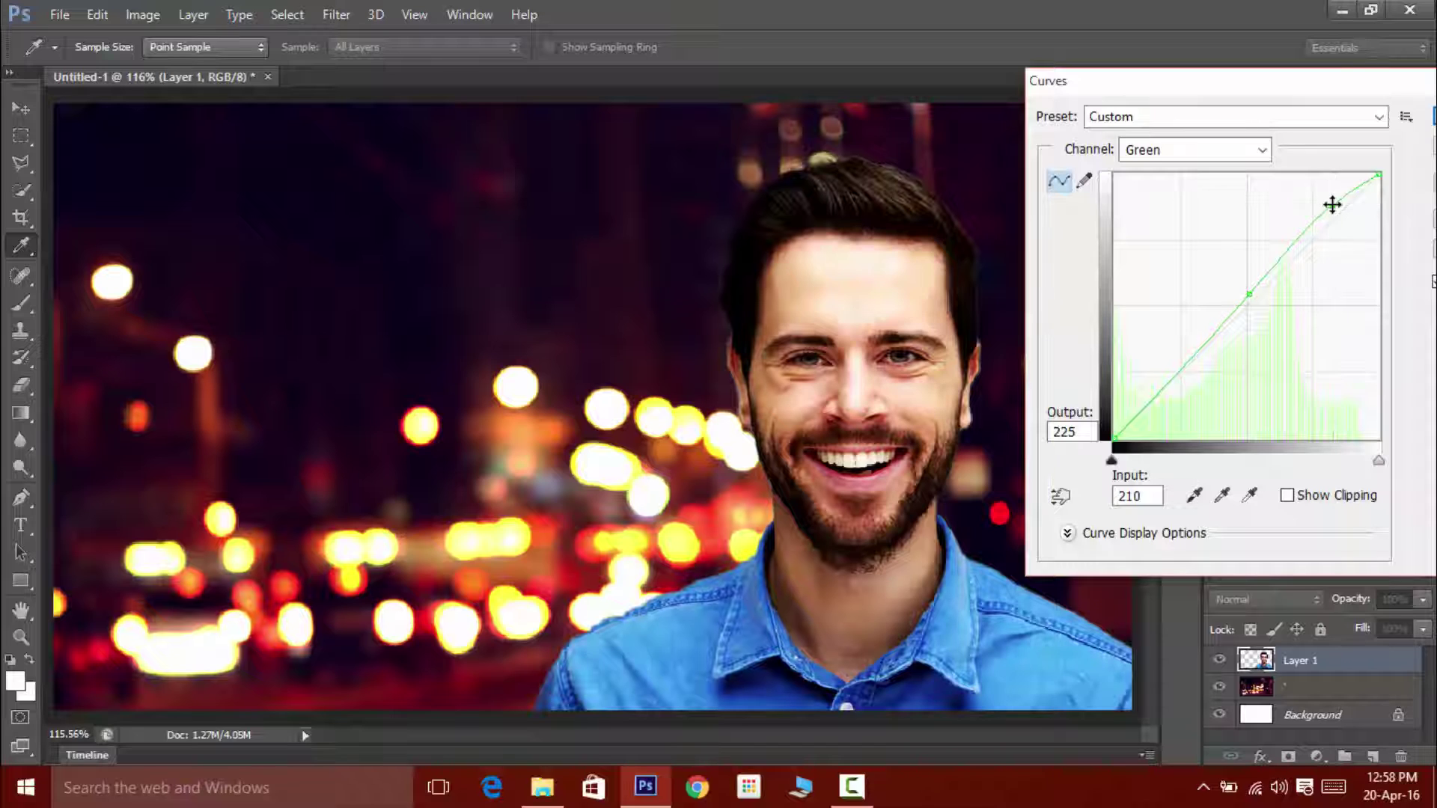
pyautogui.moveTo(1334, 218)
pyautogui.mouseDown()
pyautogui.moveTo(1331, 206)
pyautogui.moveTo(1335, 222)
pyautogui.mouseUp()
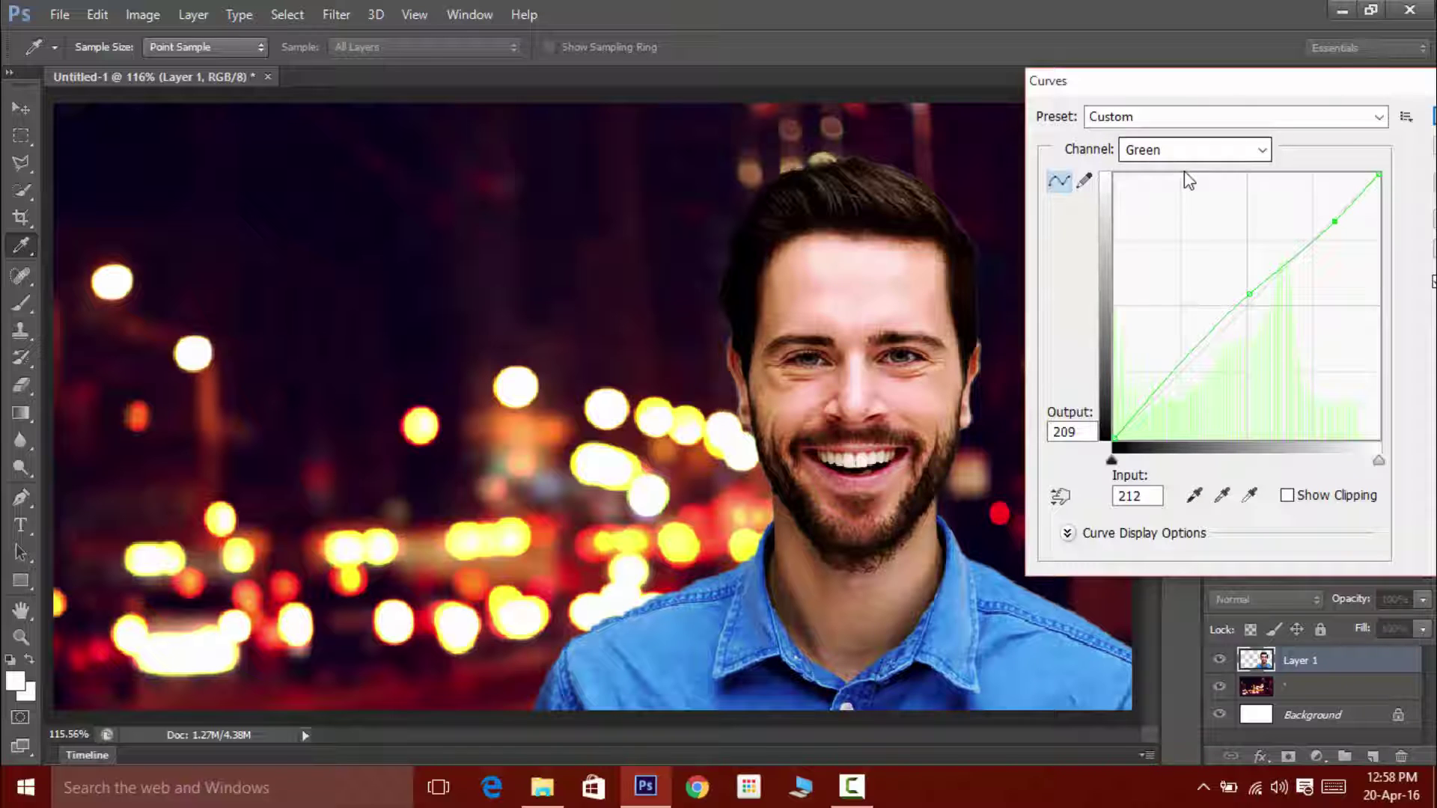
# Set Blue curve points at 119→103 and 158→148, apply Curves, and compare in History
pyautogui.click(1190, 150)
pyautogui.click(1190, 216)
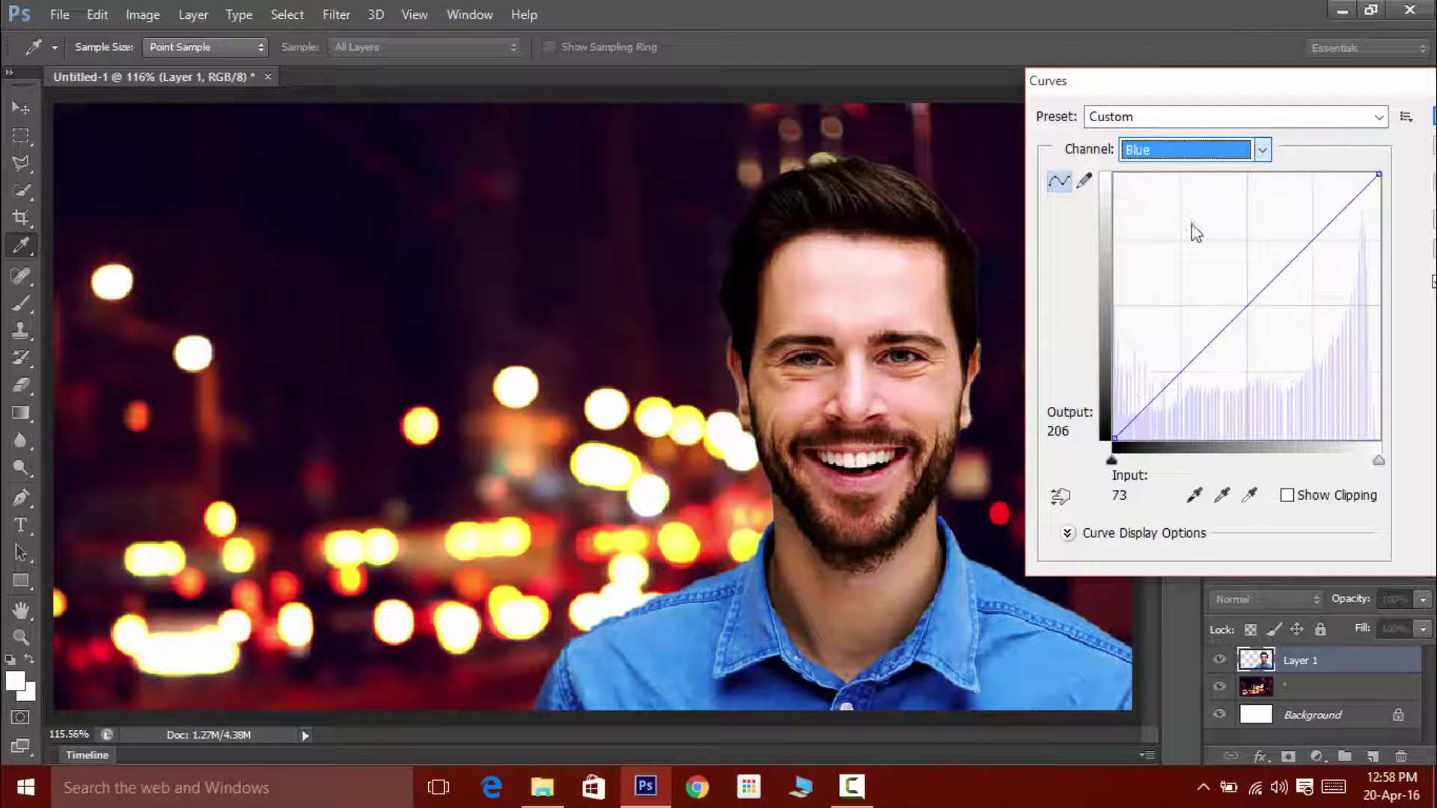
pyautogui.moveTo(1230, 313); pyautogui.dragTo(1236, 333)
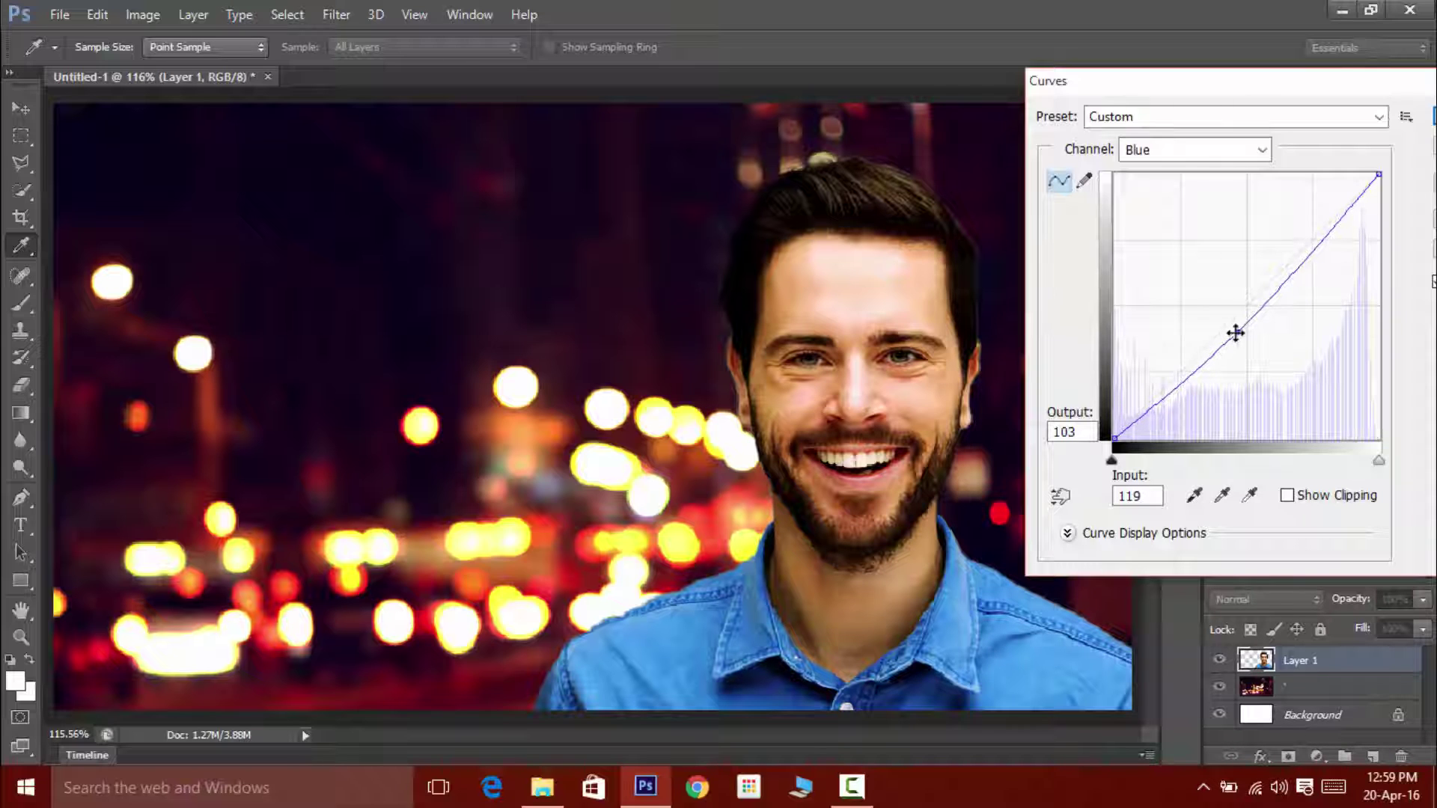
pyautogui.click(1279, 283)
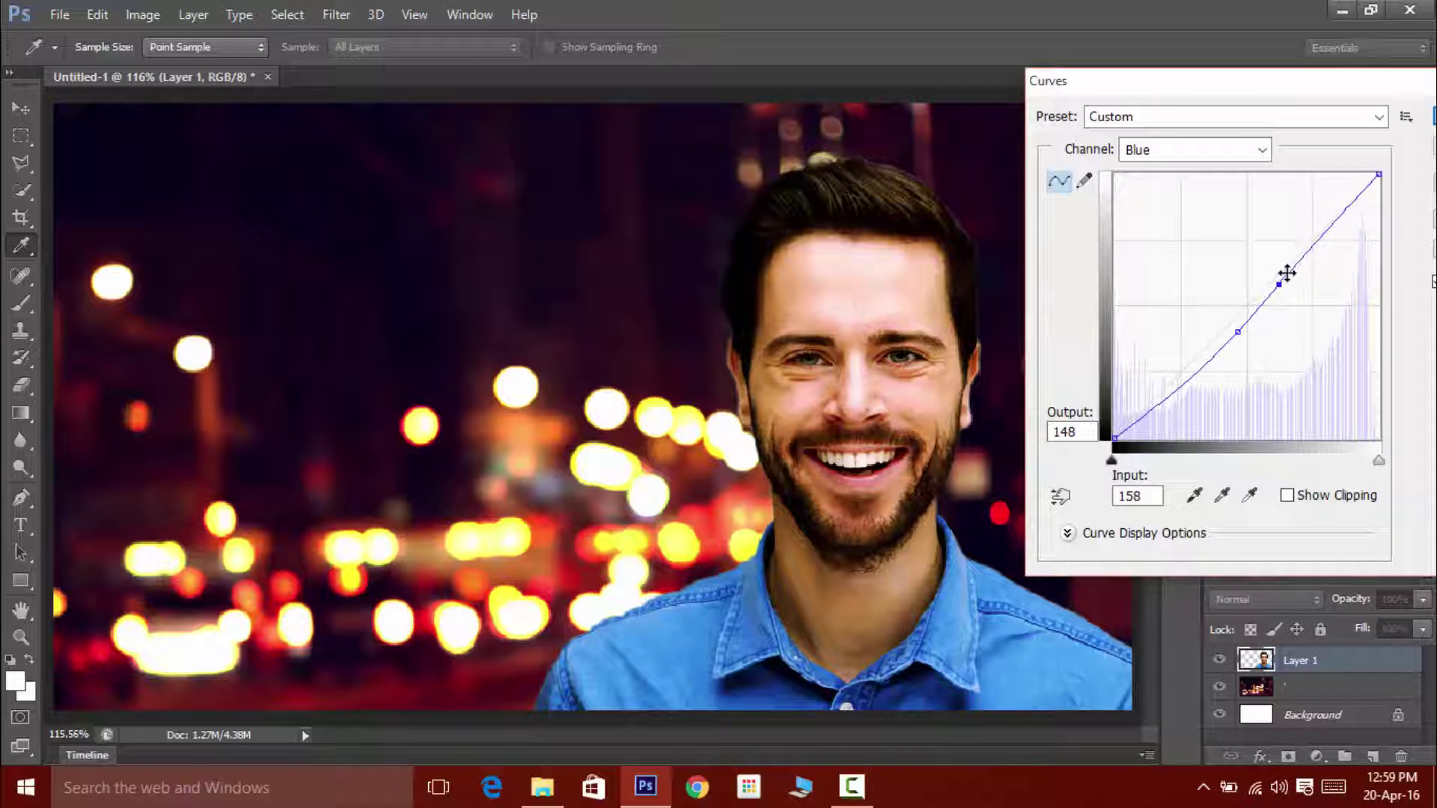
pyautogui.moveTo(1431, 90); pyautogui.dragTo(1351, 103)
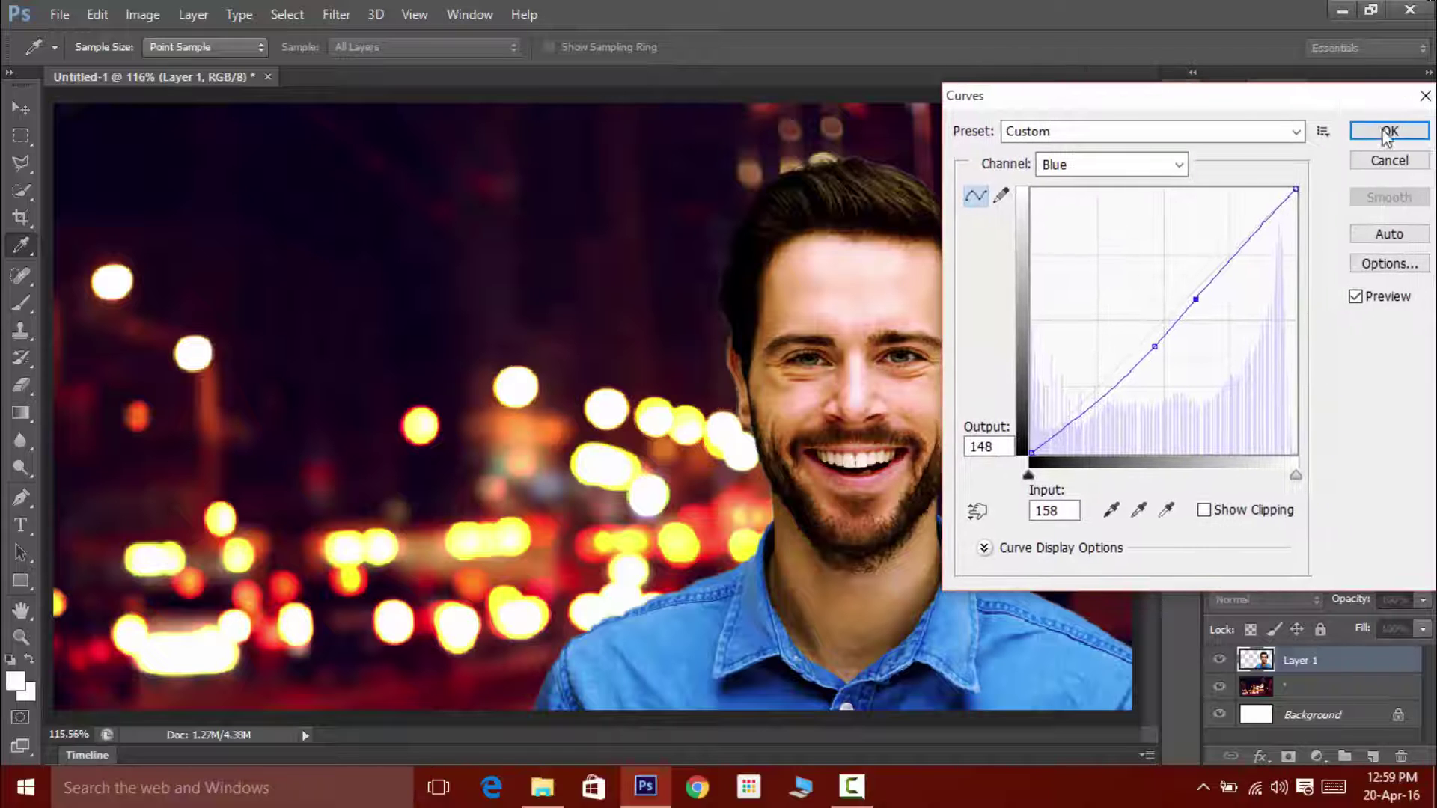
pyautogui.click(1386, 123)
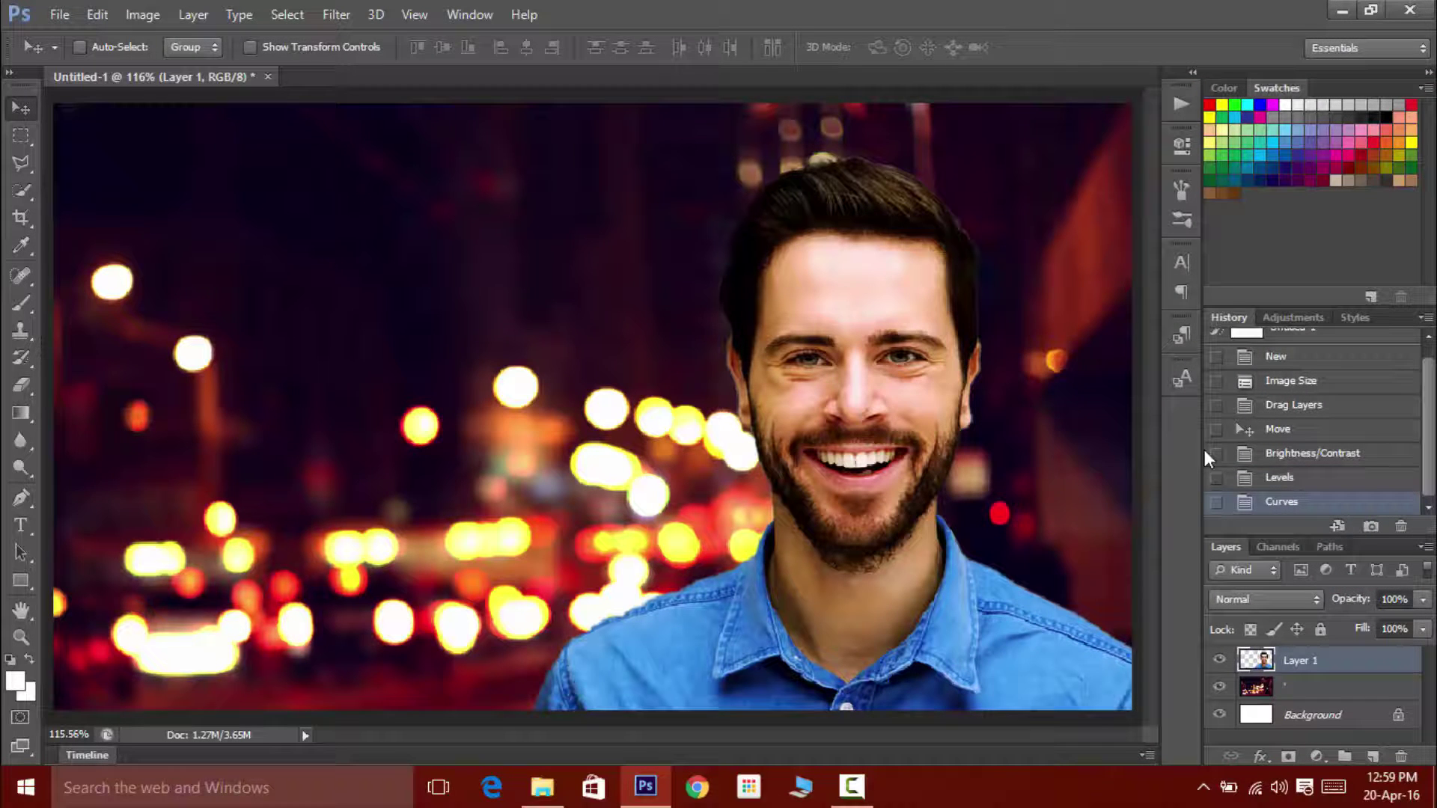
pyautogui.click(1282, 483)
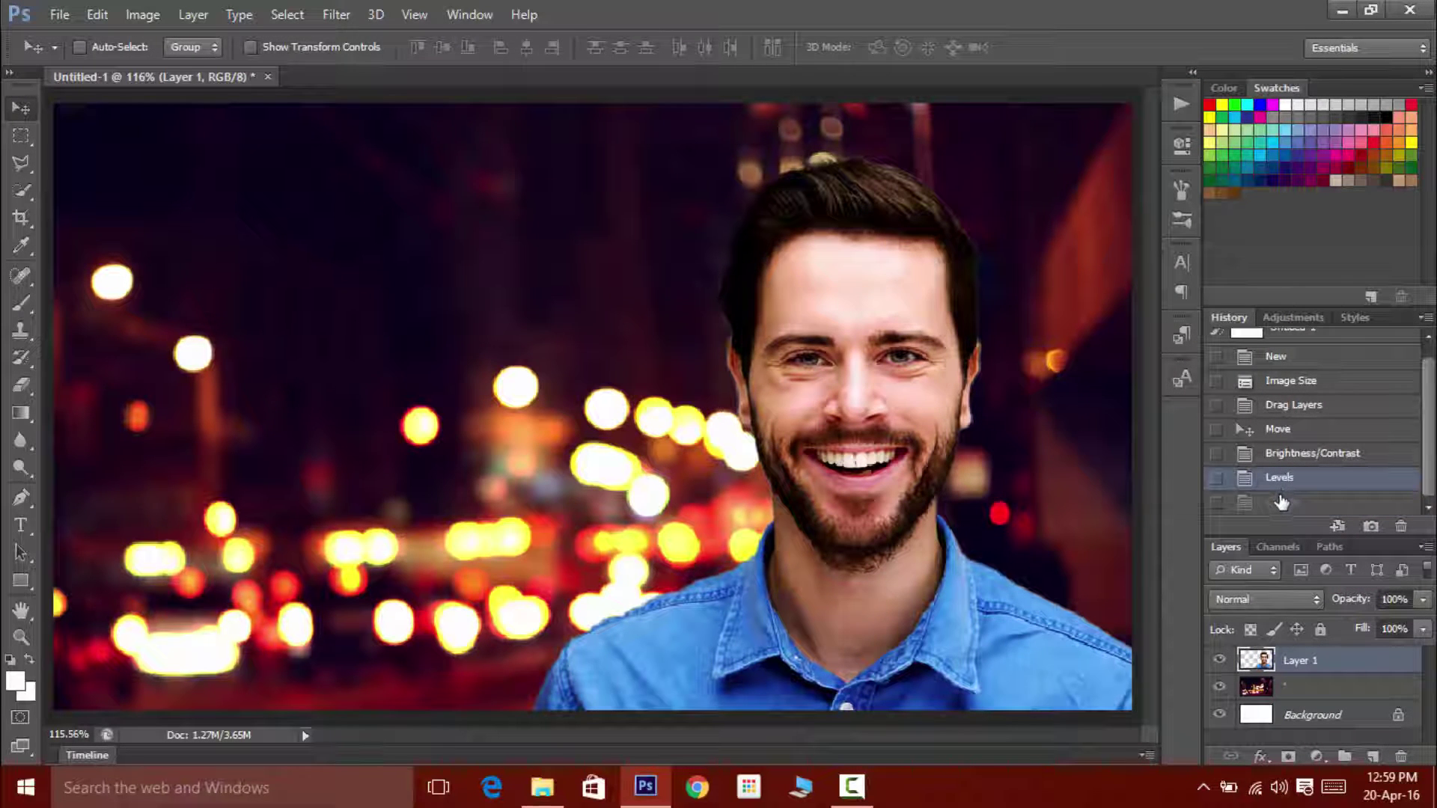
pyautogui.click(1282, 502)
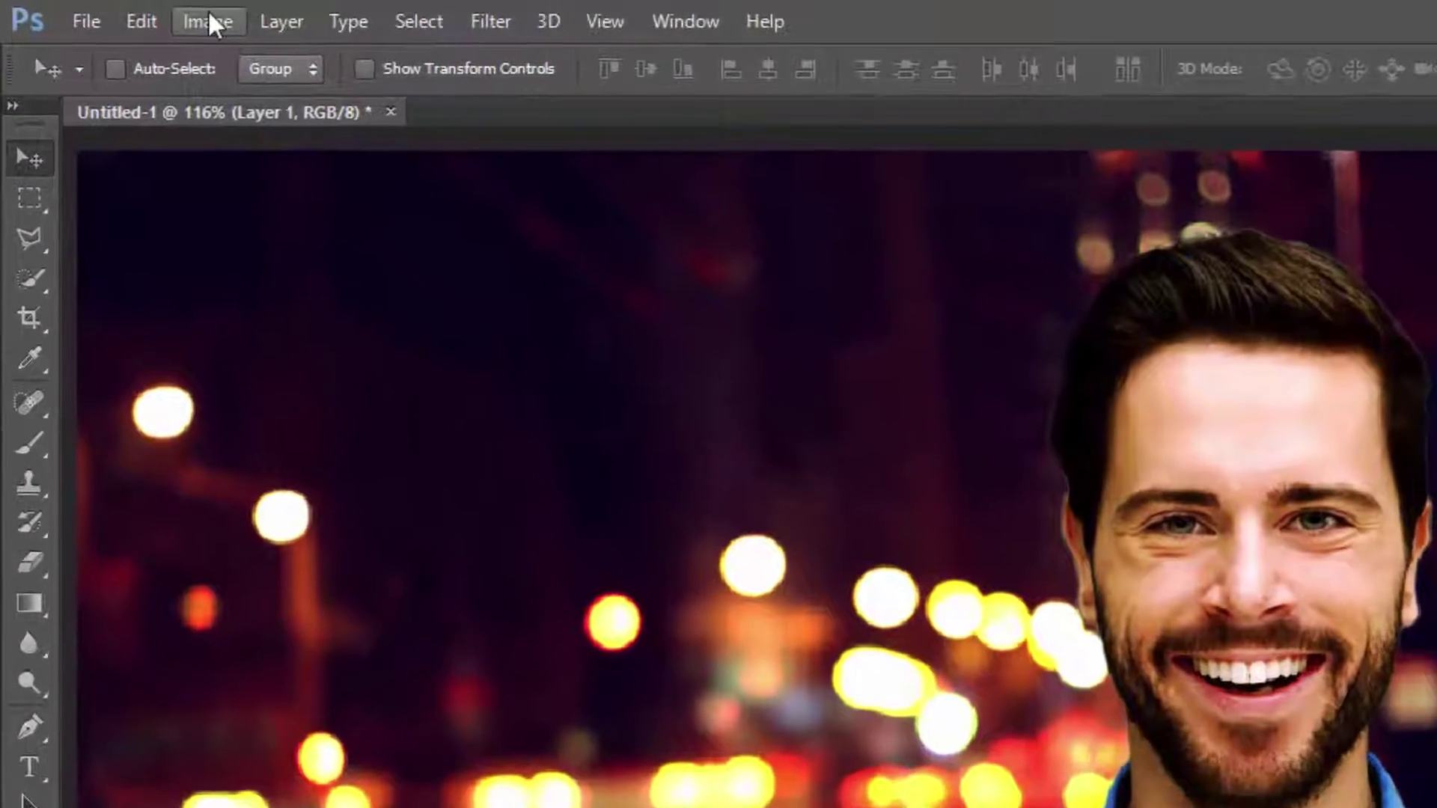
# Open Color Balance and shift the man's midtones along the cyan–red slider
pyautogui.click(210, 22)
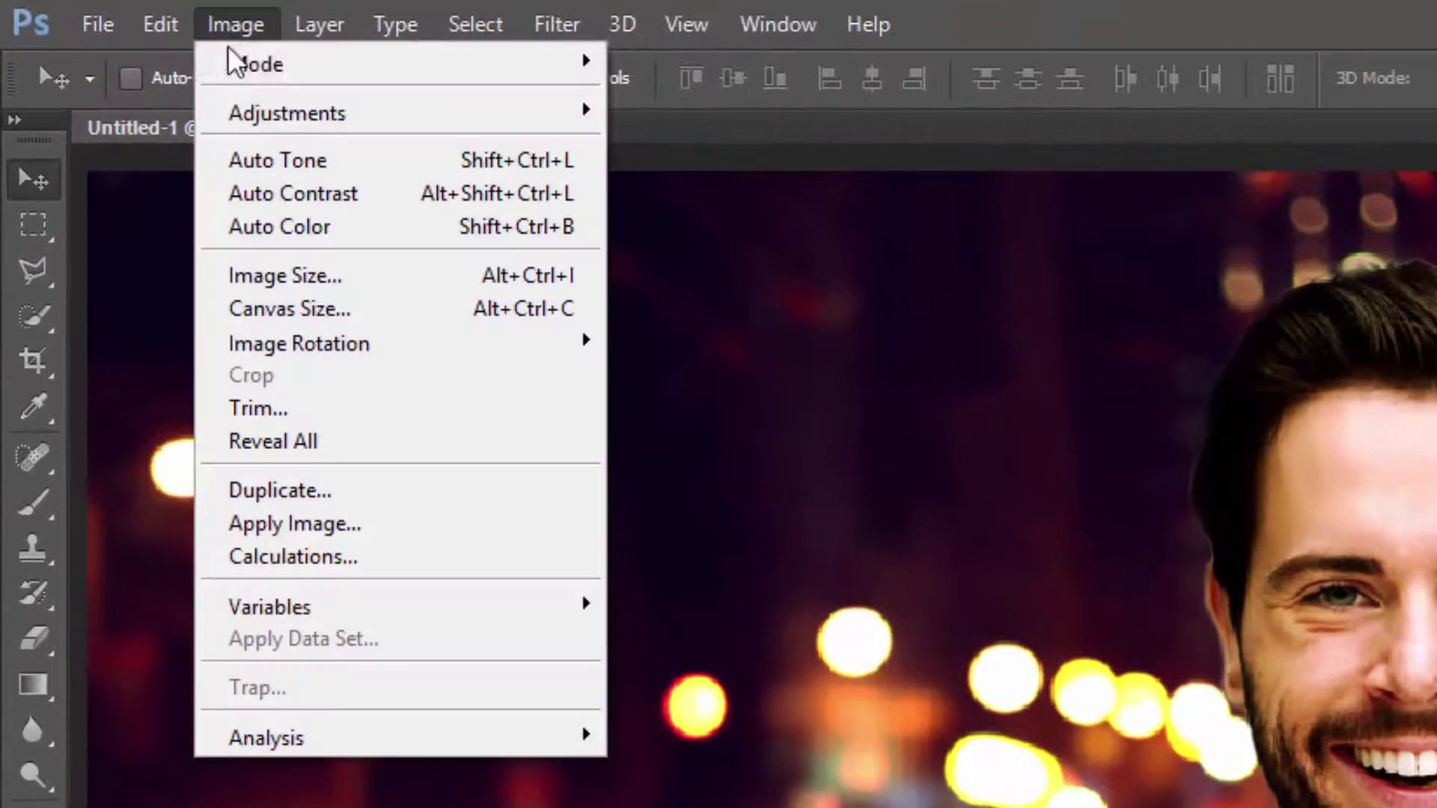
pyautogui.moveTo(213, 103)
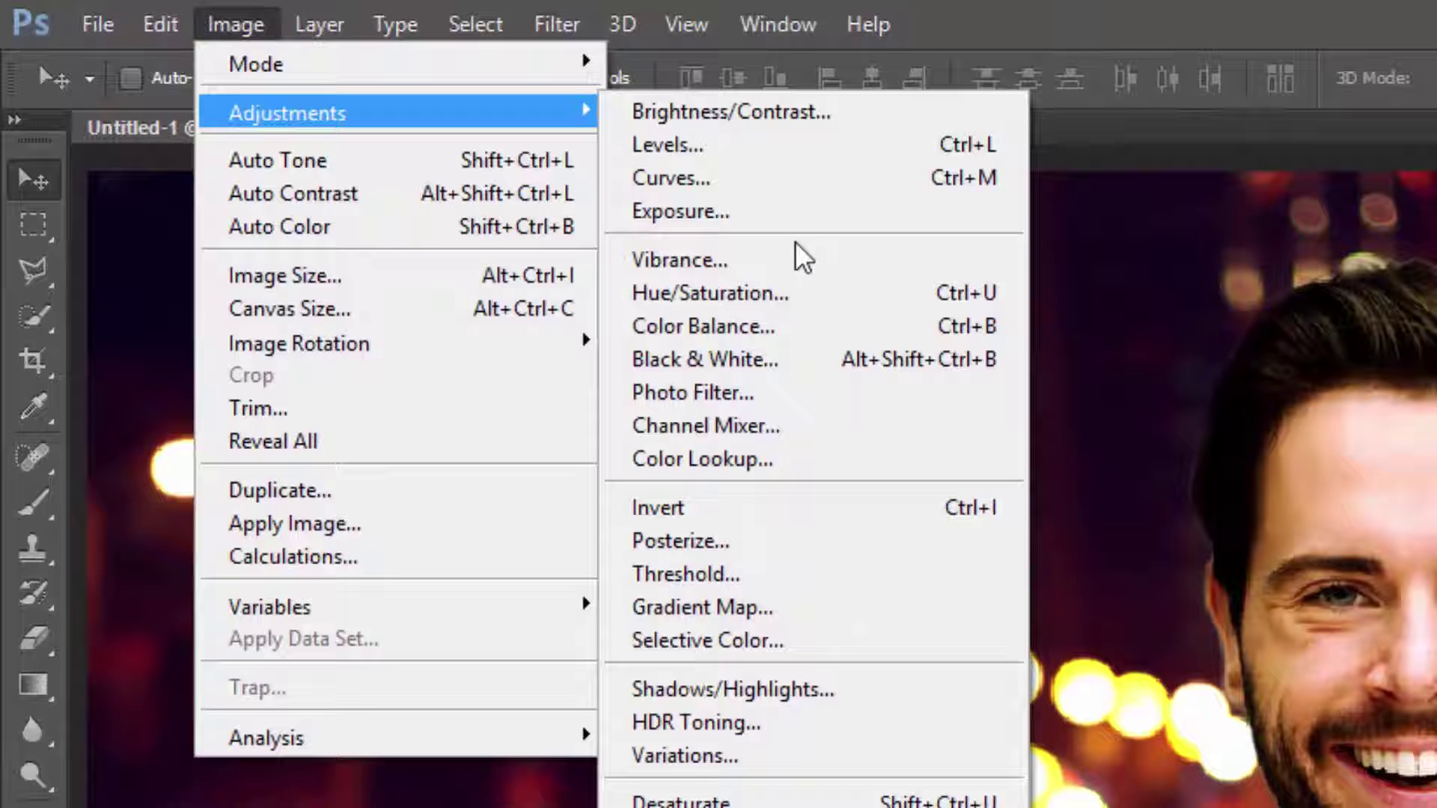
pyautogui.click(794, 330)
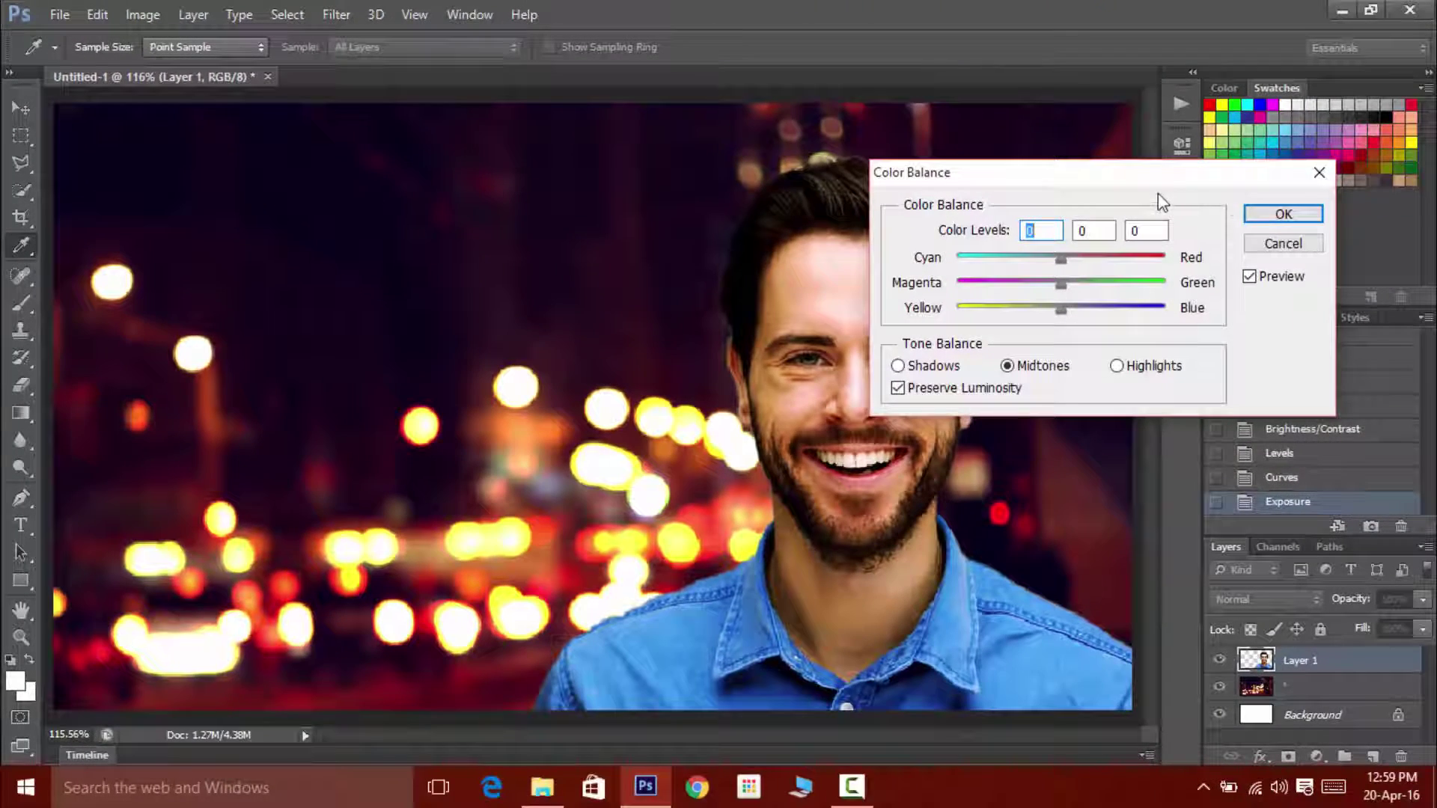
pyautogui.moveTo(1165, 183); pyautogui.dragTo(1285, 213)
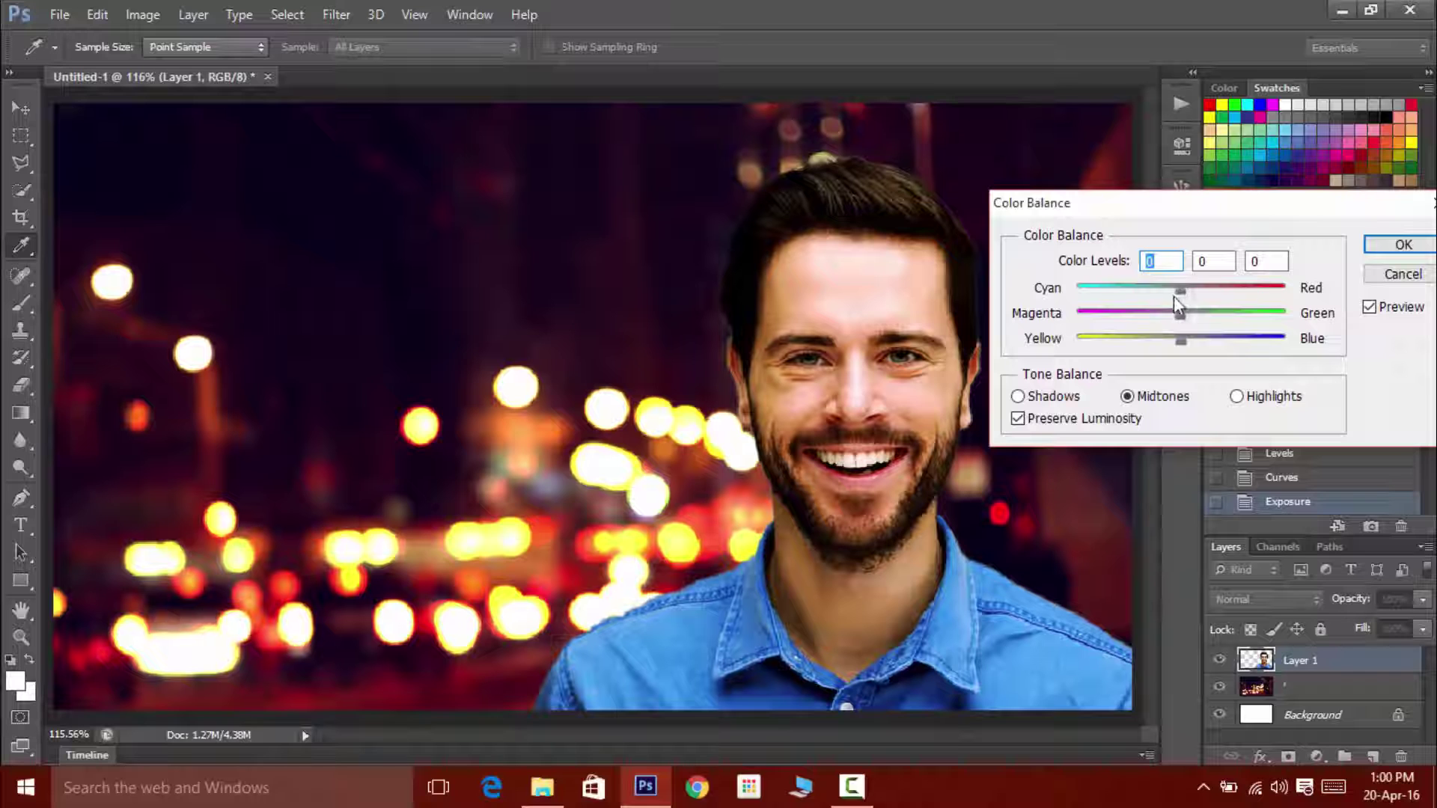
pyautogui.moveTo(1169, 302); pyautogui.dragTo(1194, 318)
# Push the shadows slightly toward red, set highlights to +9 green and +9 blue, and apply
pyautogui.click(1063, 399)
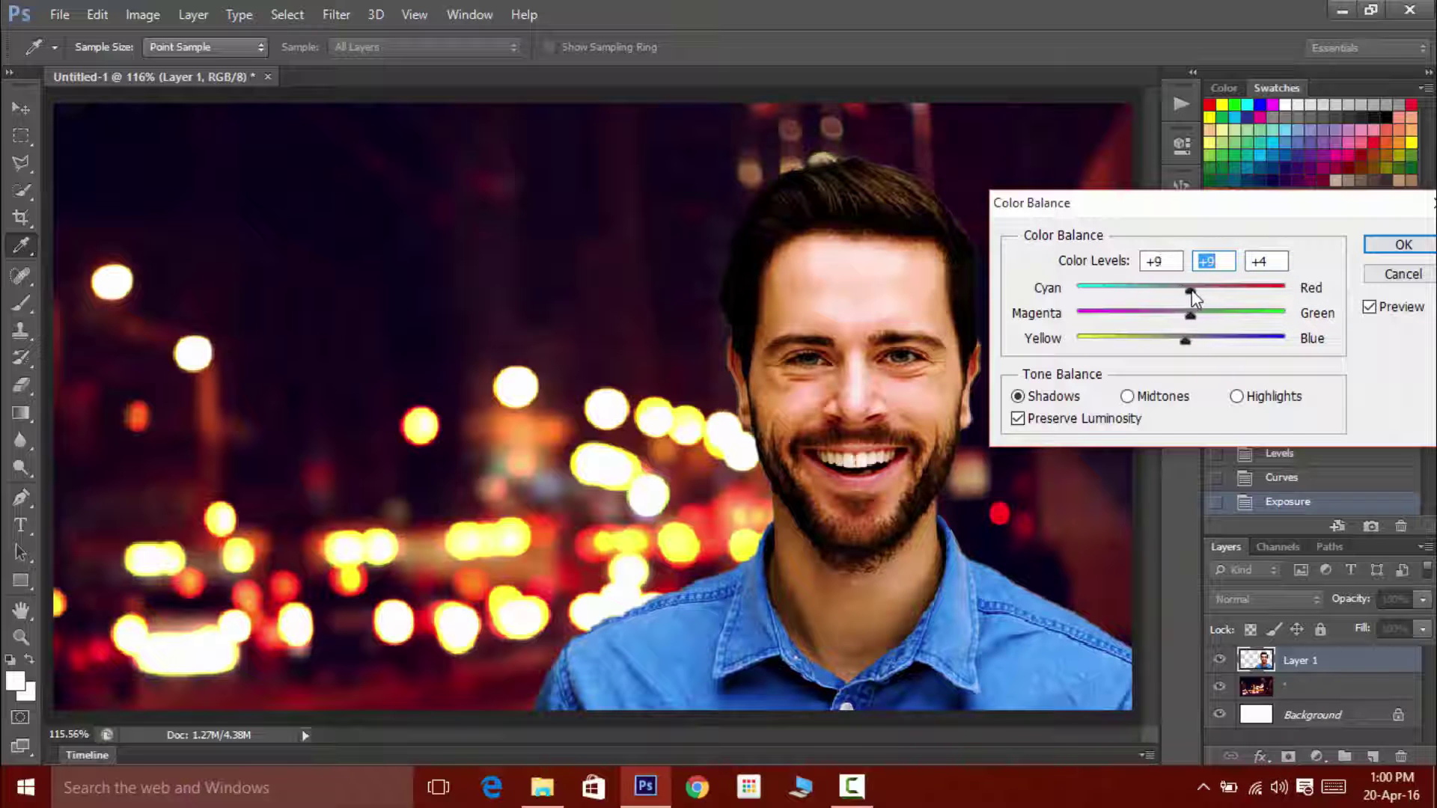
pyautogui.moveTo(1192, 295); pyautogui.dragTo(1185, 292)
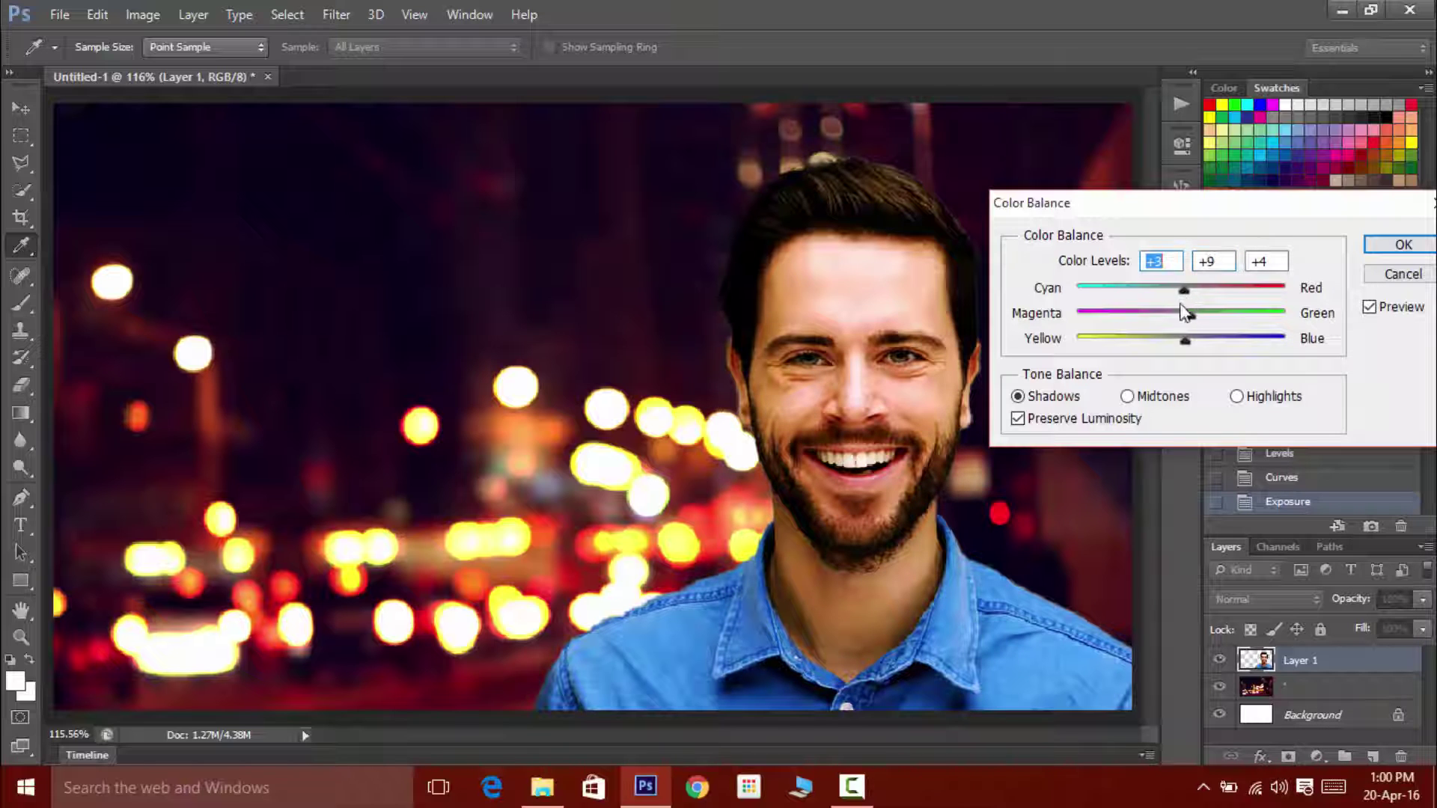
pyautogui.click(1255, 396)
pyautogui.moveTo(1183, 340); pyautogui.dragTo(1177, 301)
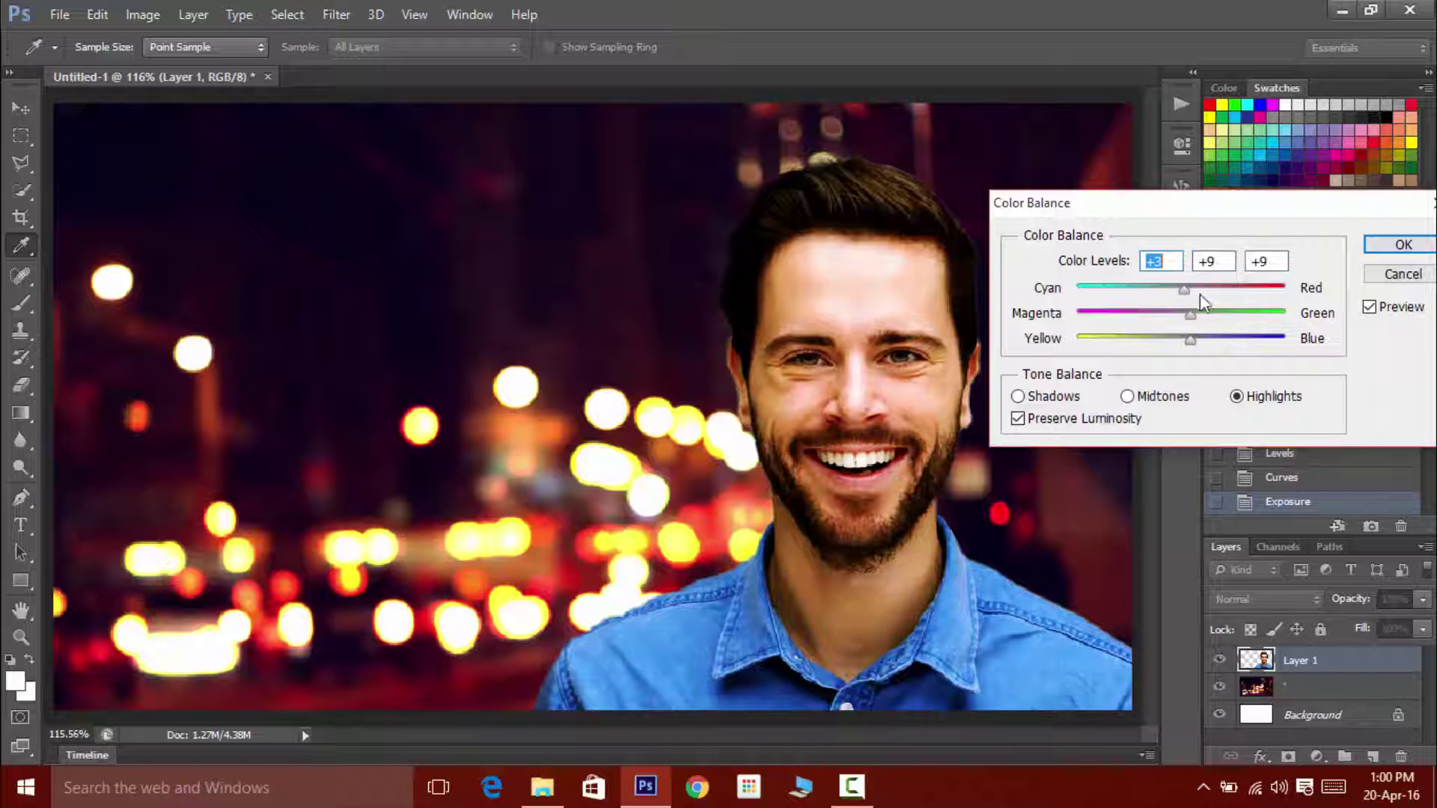
pyautogui.click(1404, 245)
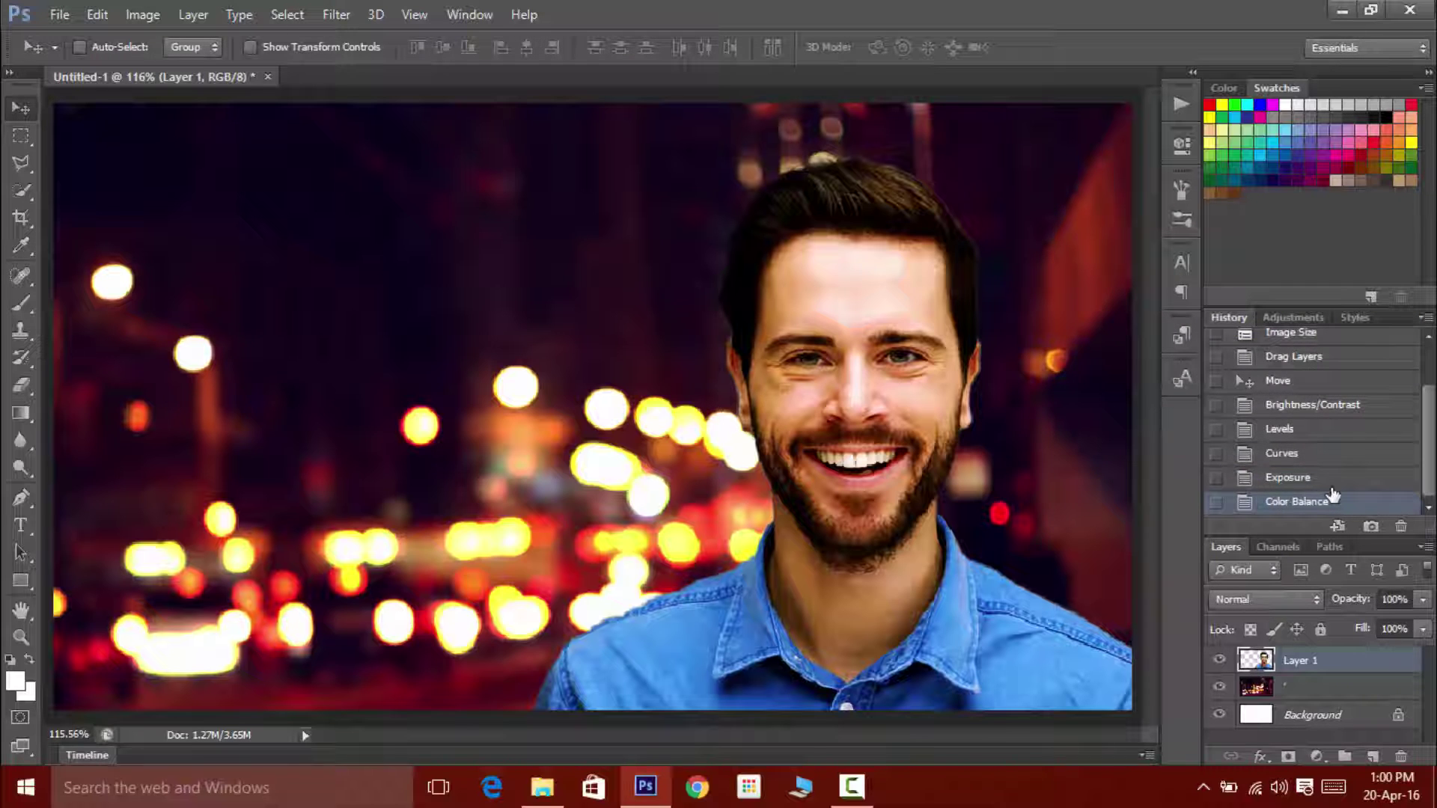
# Sharpen the portrait with Unsharp Mask at amount 53, then revert history to Color Balance
pyautogui.hotkey('ctrl', 'z')
pyautogui.click(1327, 503)
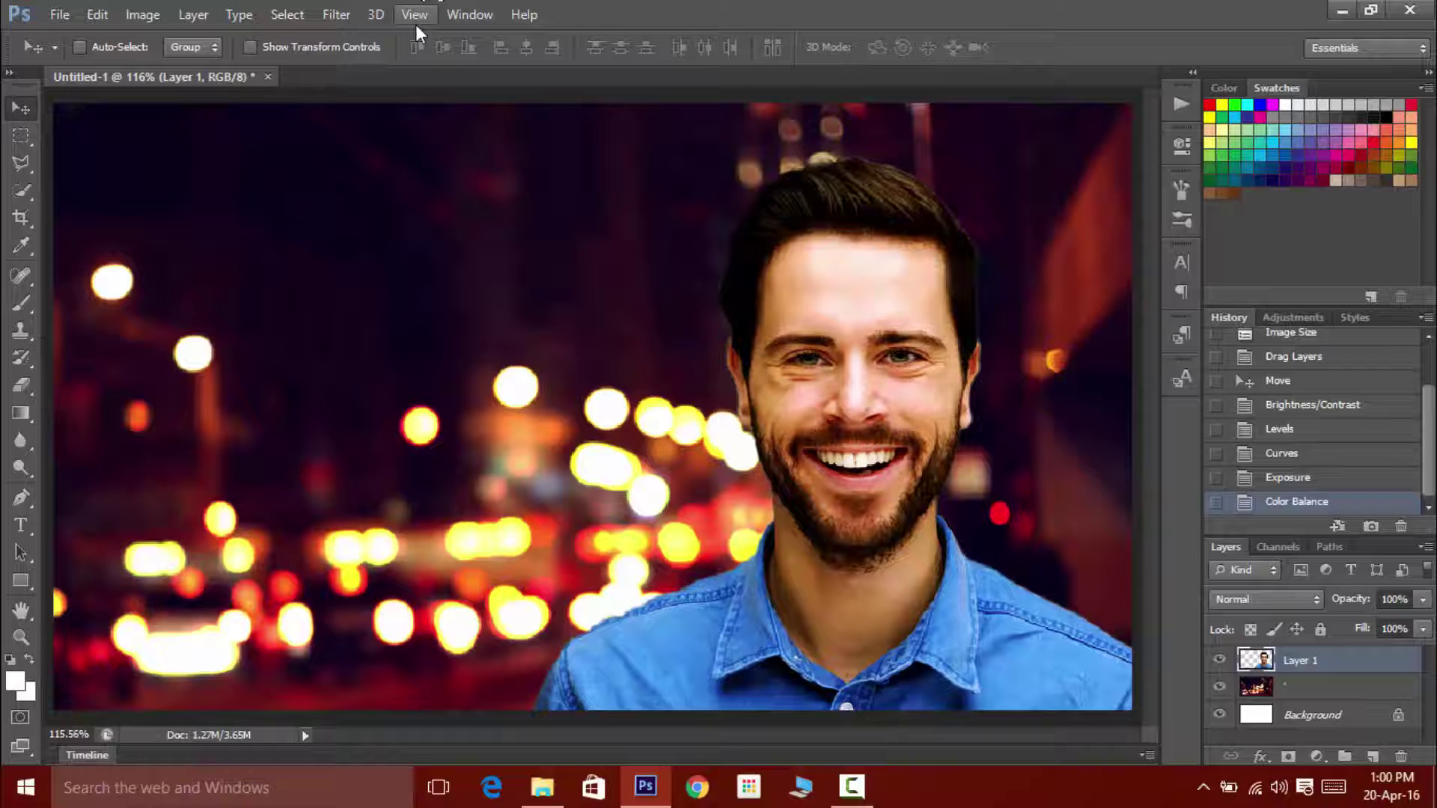
pyautogui.click(323, 16)
pyautogui.moveTo(560, 322)
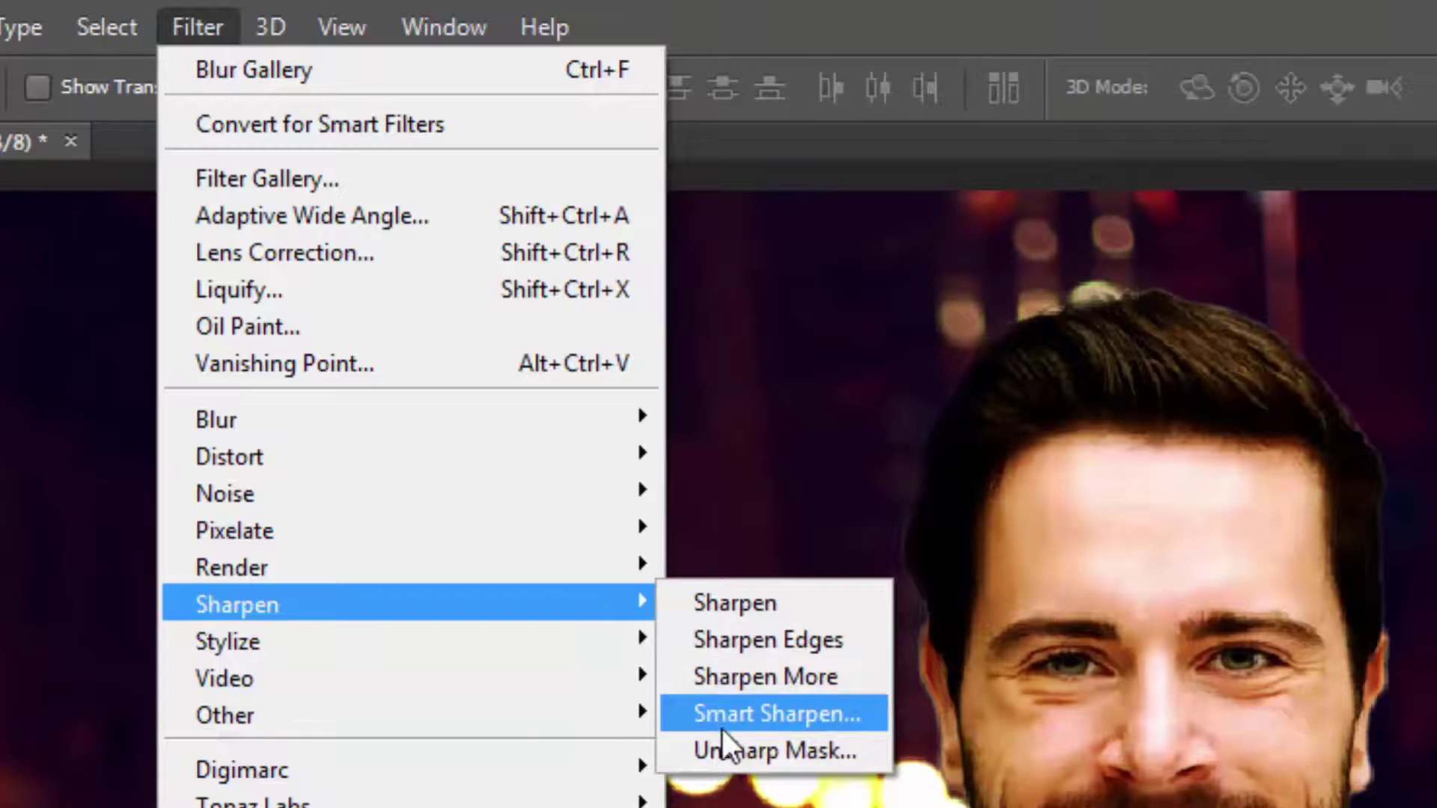
pyautogui.click(725, 748)
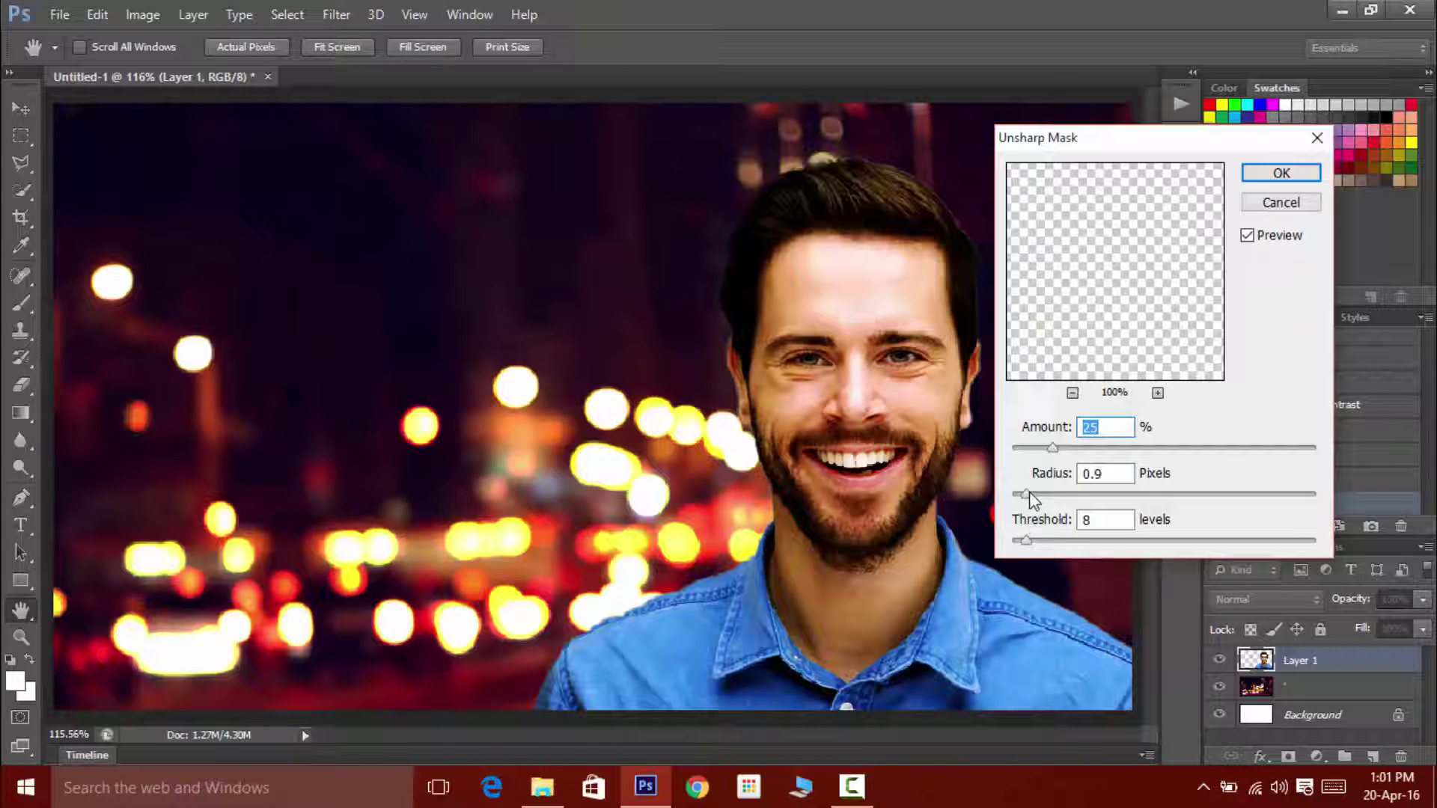
pyautogui.moveTo(1054, 447); pyautogui.dragTo(1082, 448)
pyautogui.moveTo(1026, 495); pyautogui.dragTo(1051, 494)
pyautogui.moveTo(1024, 541); pyautogui.dragTo(1038, 540)
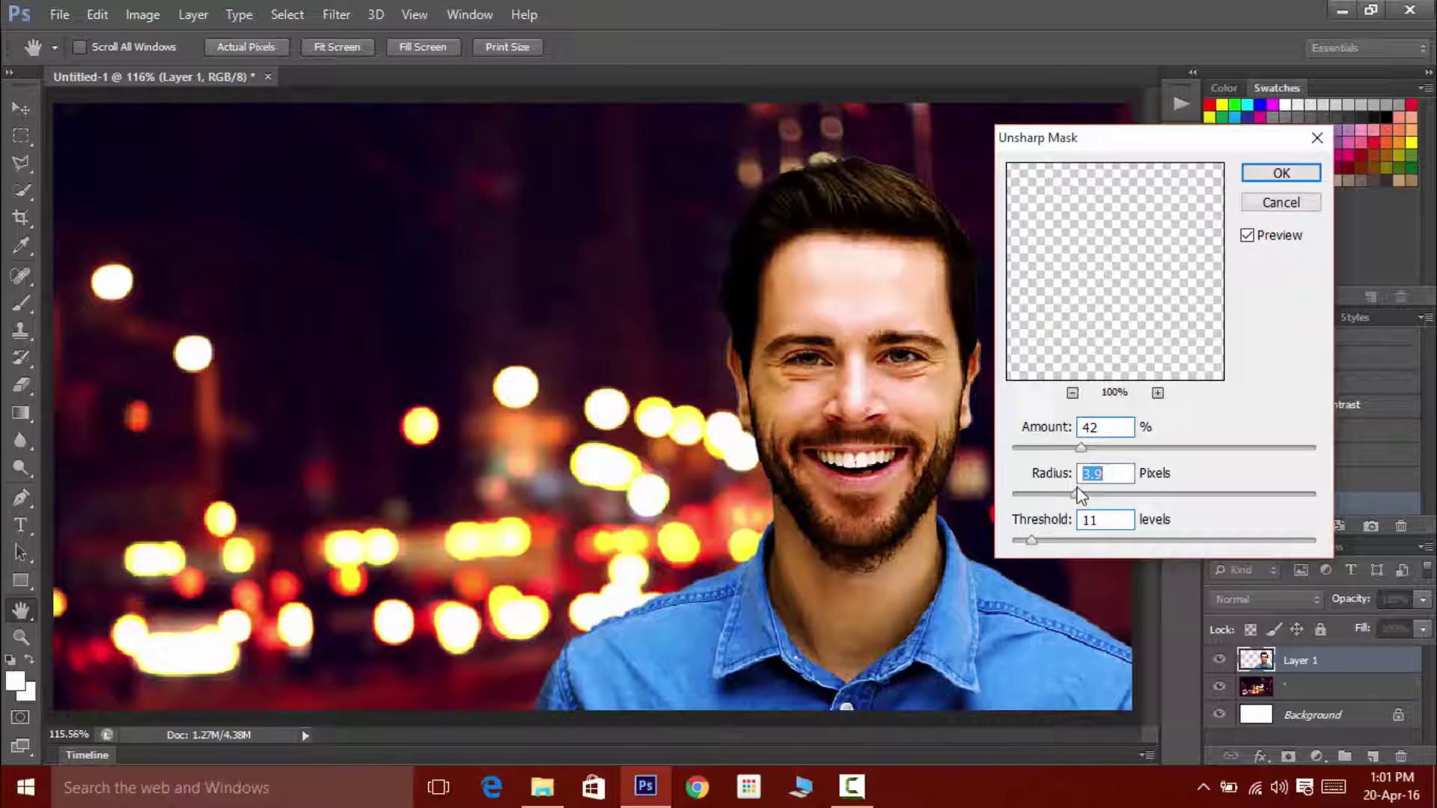
pyautogui.moveTo(1090, 446); pyautogui.dragTo(1080, 456)
pyautogui.click(1267, 171)
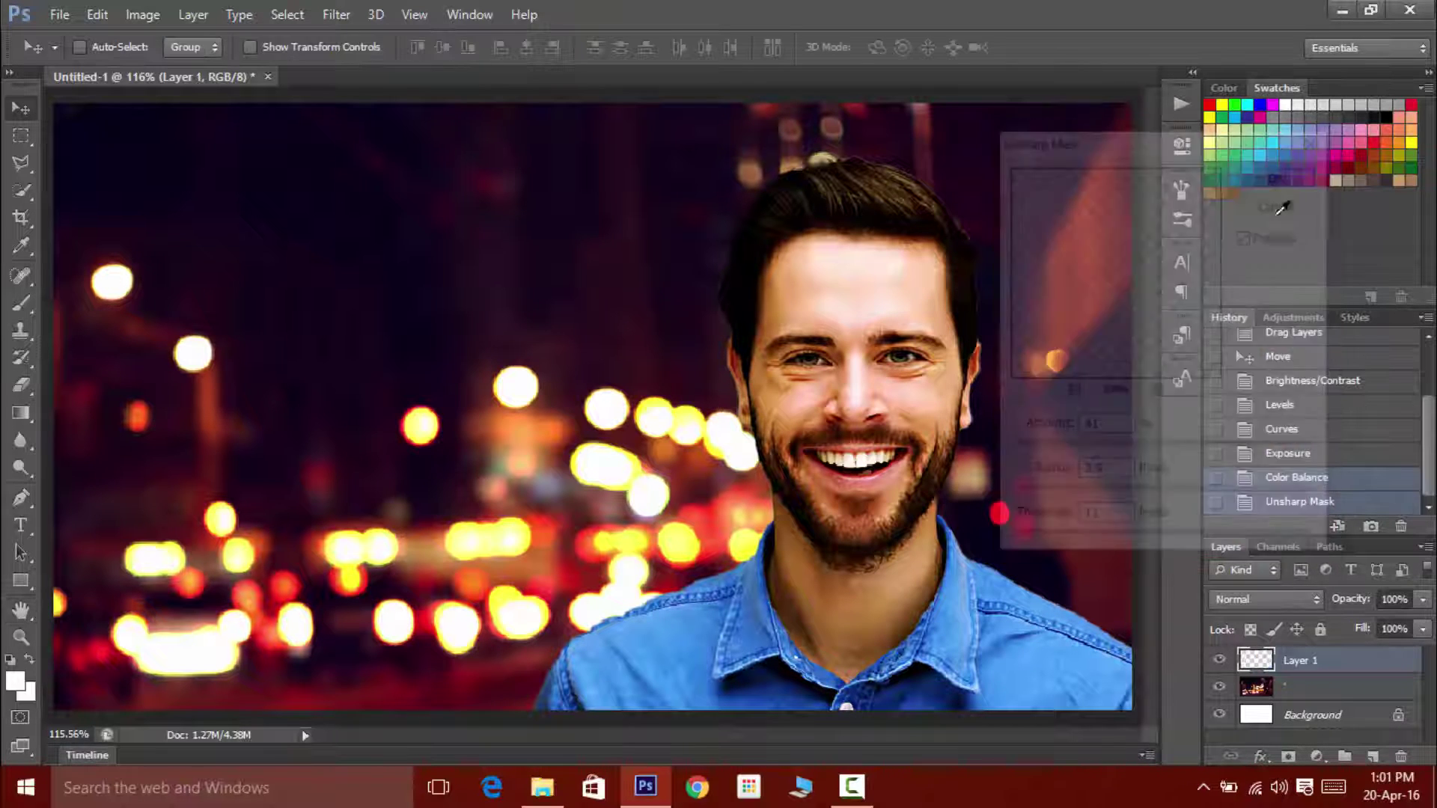
pyautogui.click(1248, 480)
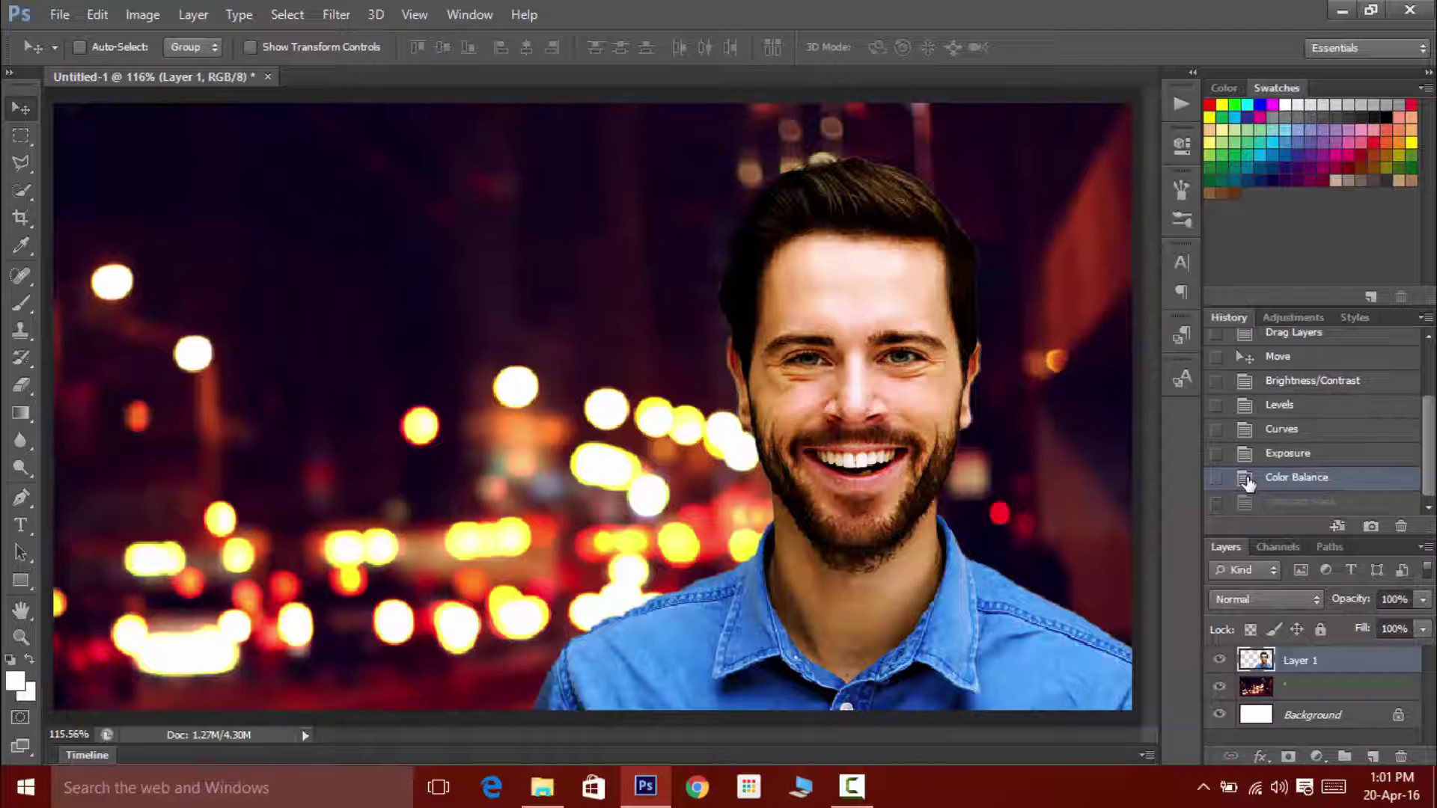
# Toggle between the Color Balance and Unsharp Mask history states, ending on Unsharp Mask
pyautogui.click(1248, 500)
pyautogui.click(1248, 477)
pyautogui.click(1248, 500)
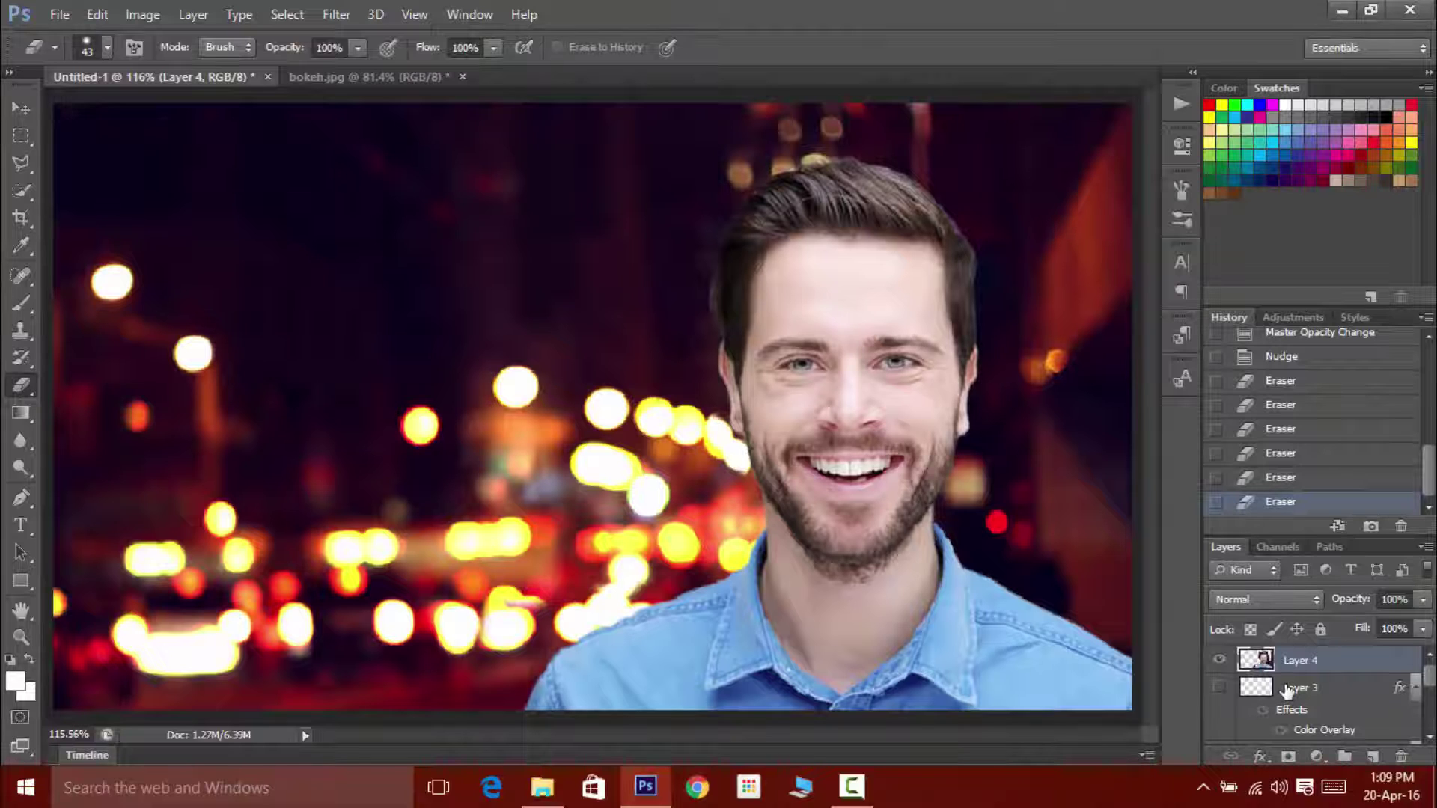
# Toggle visibility of Layers 4, 3 and 2 to compare, ending with Layer 3 hidden
pyautogui.click(1221, 660)
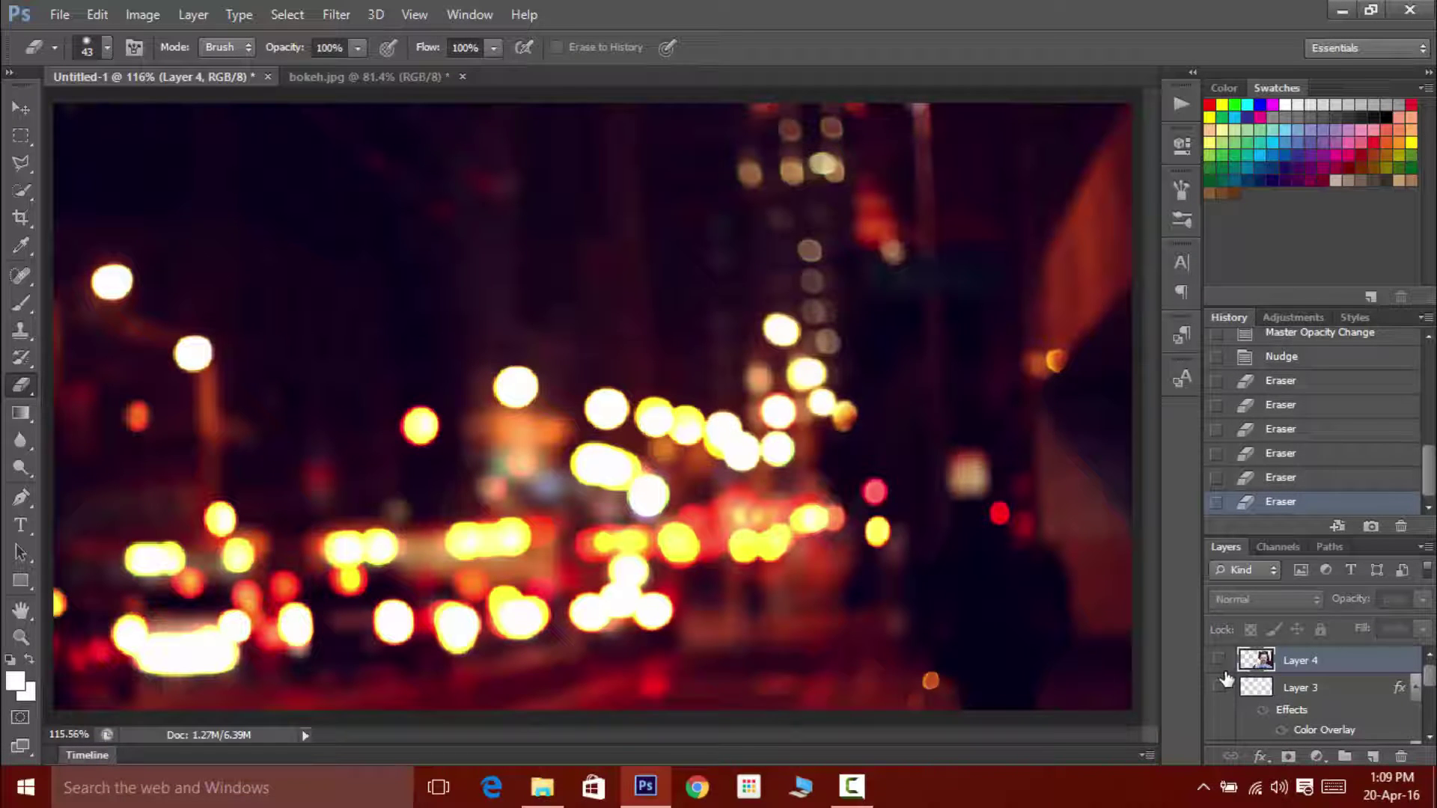
pyautogui.click(1220, 687)
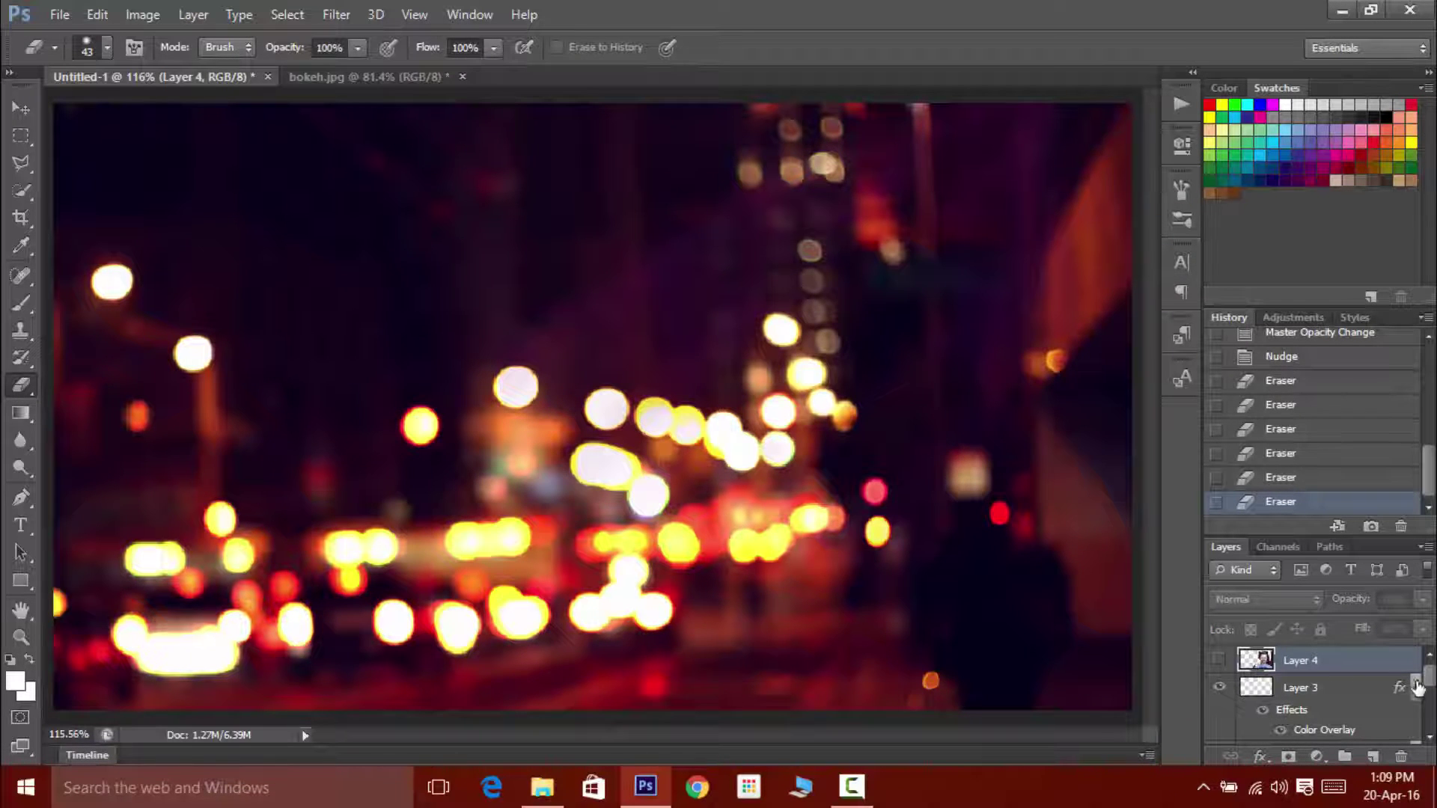
pyautogui.moveTo(1428, 683); pyautogui.dragTo(1430, 704)
pyautogui.click(1220, 680)
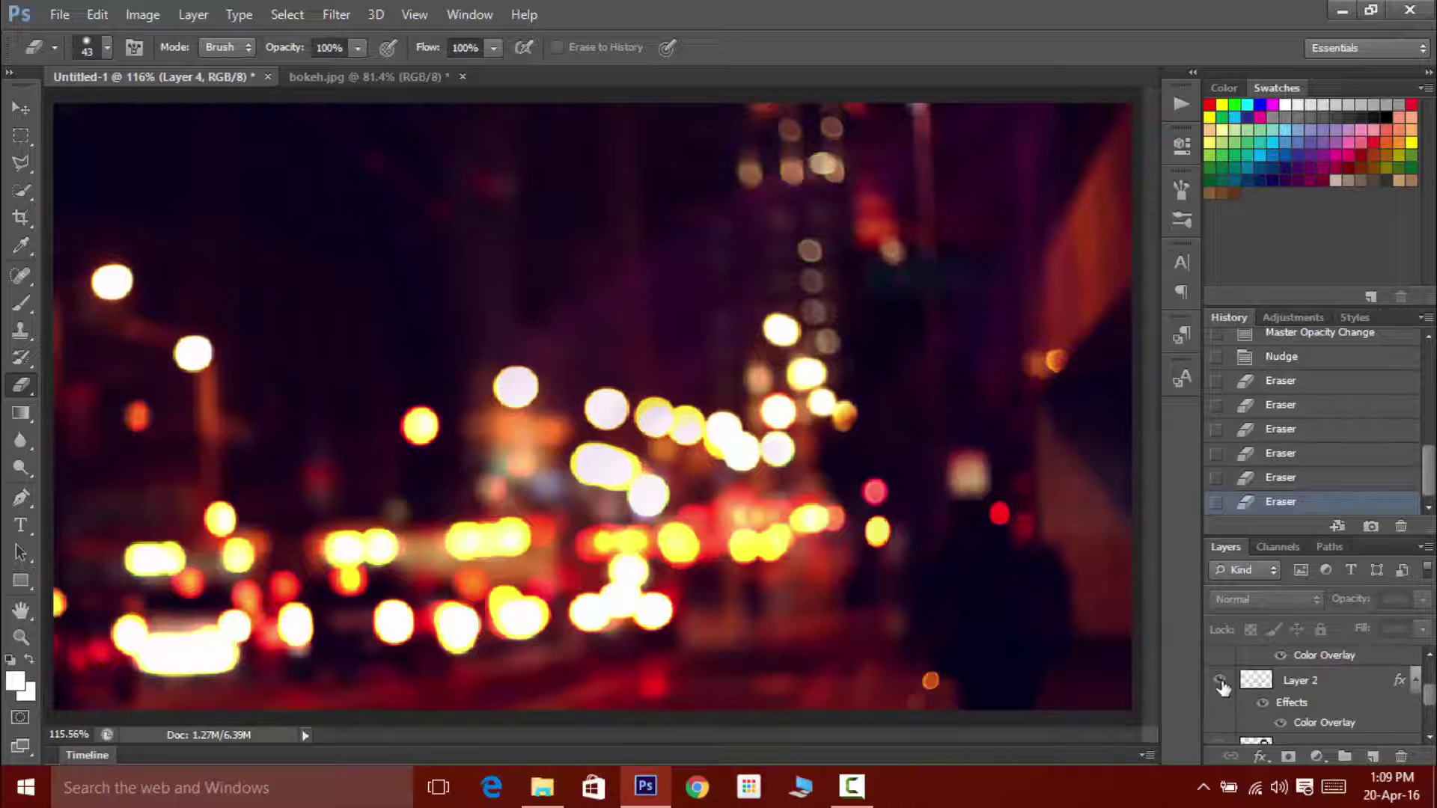
pyautogui.click(1224, 745)
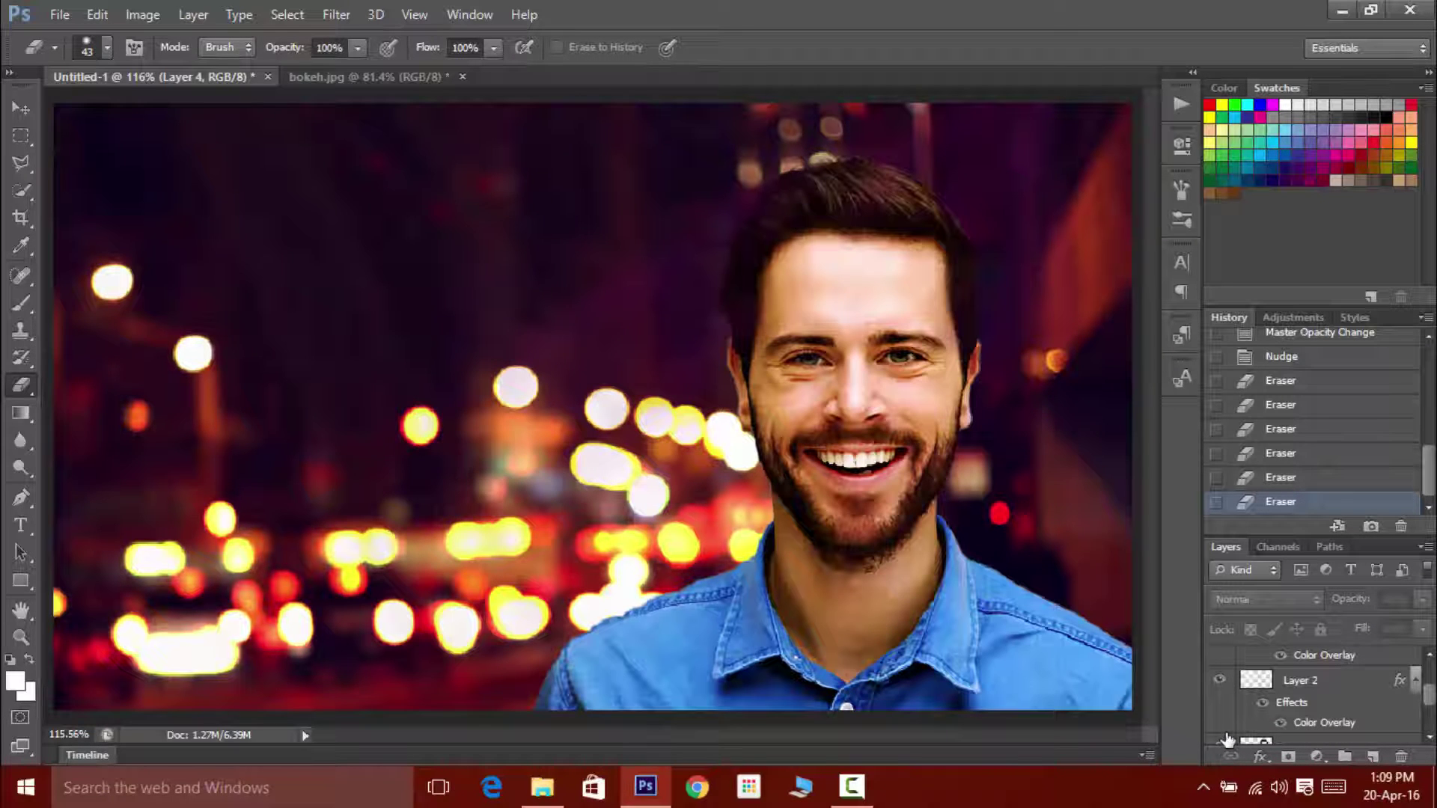
pyautogui.click(1221, 680)
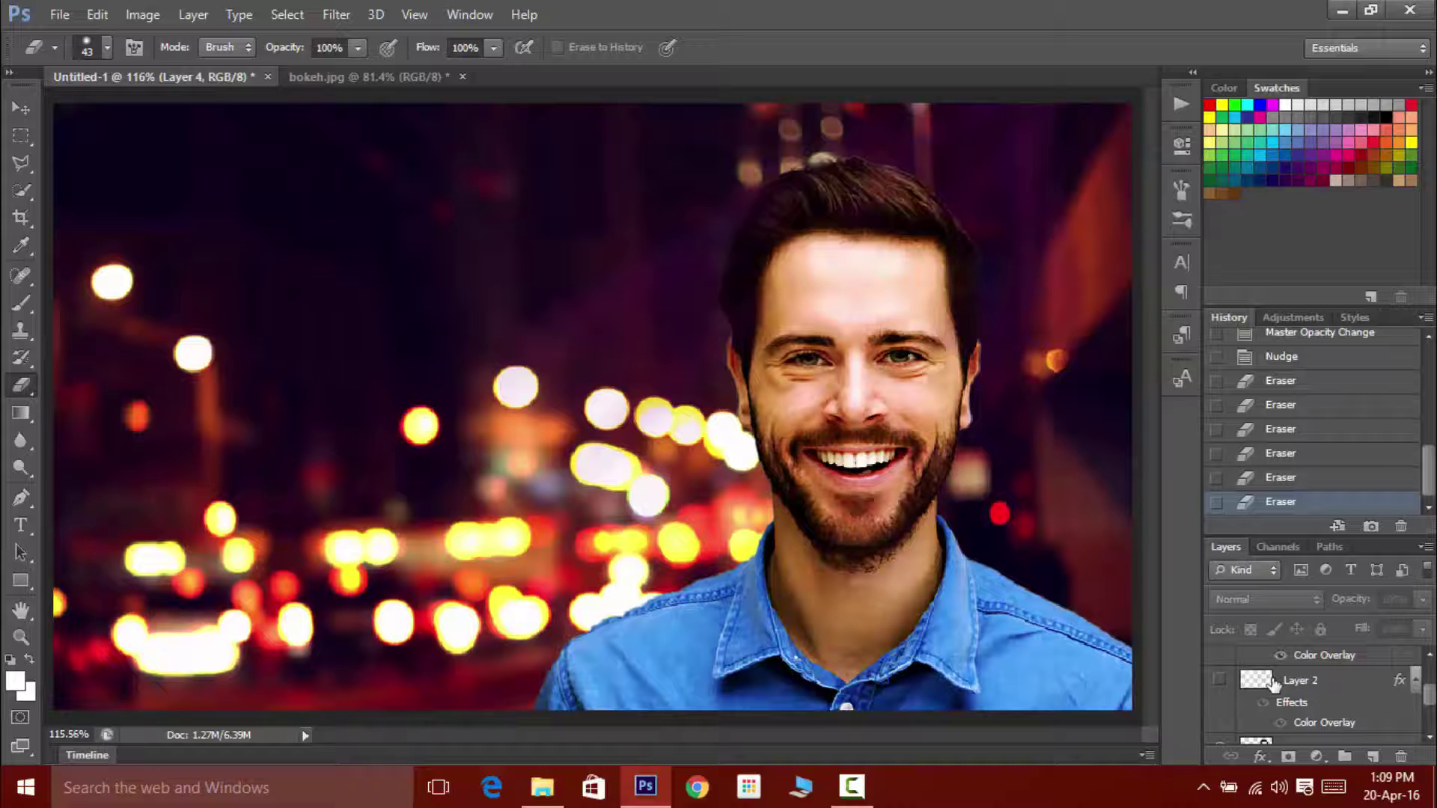
pyautogui.scroll(3, 1422, 696)
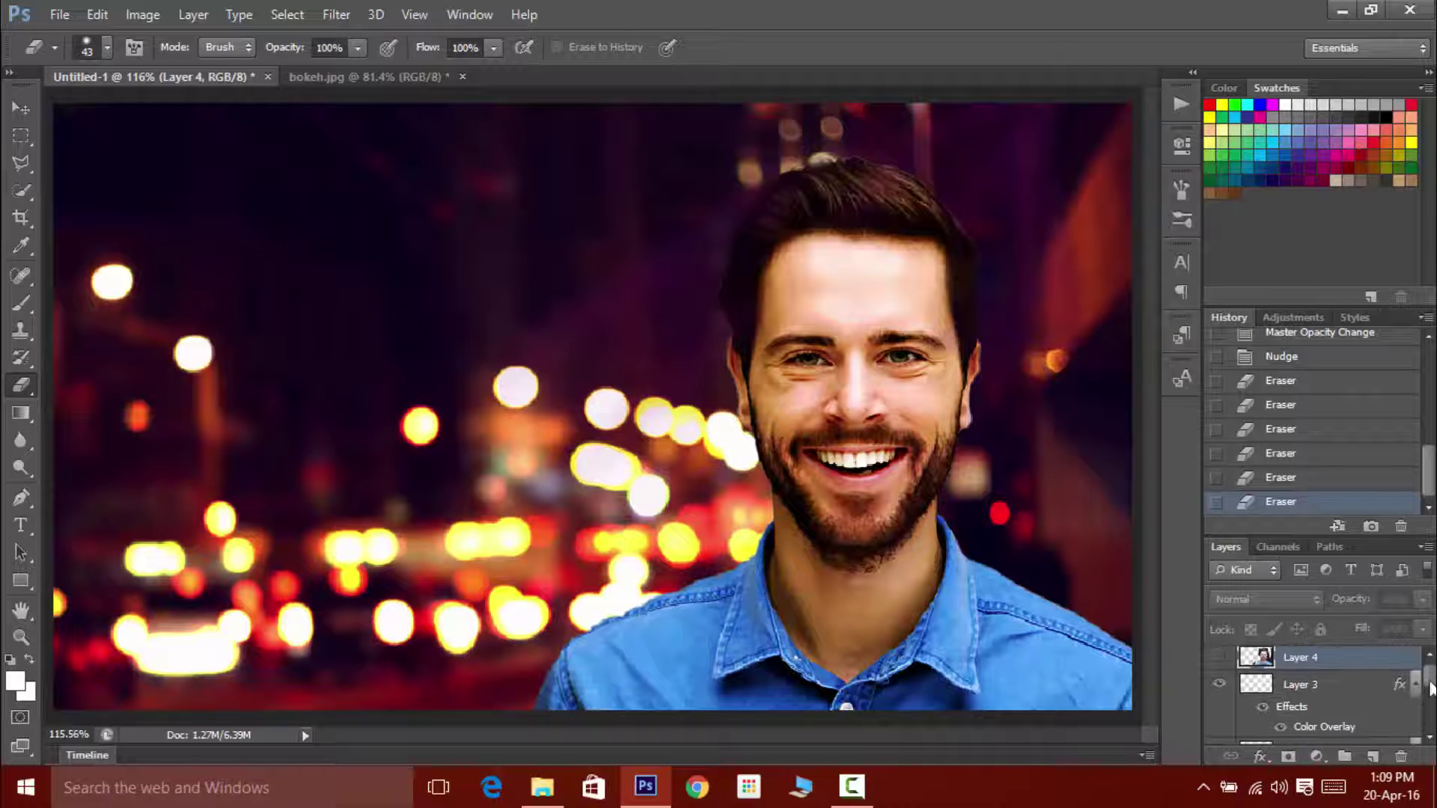
pyautogui.click(1222, 684)
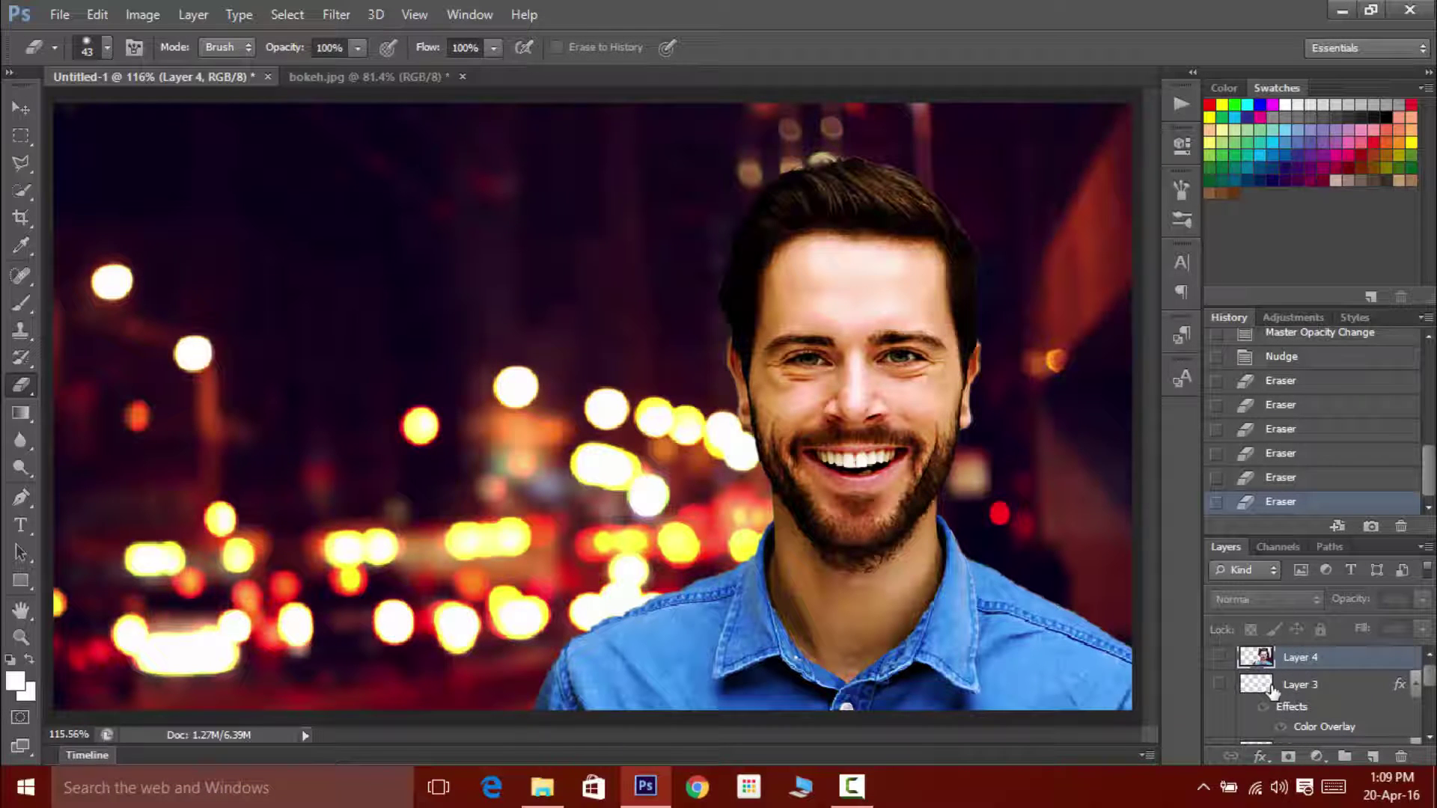
# Flip Layer 4 on and off repeatedly, leaving it hidden so the darker portrait shows
pyautogui.click(1221, 658)
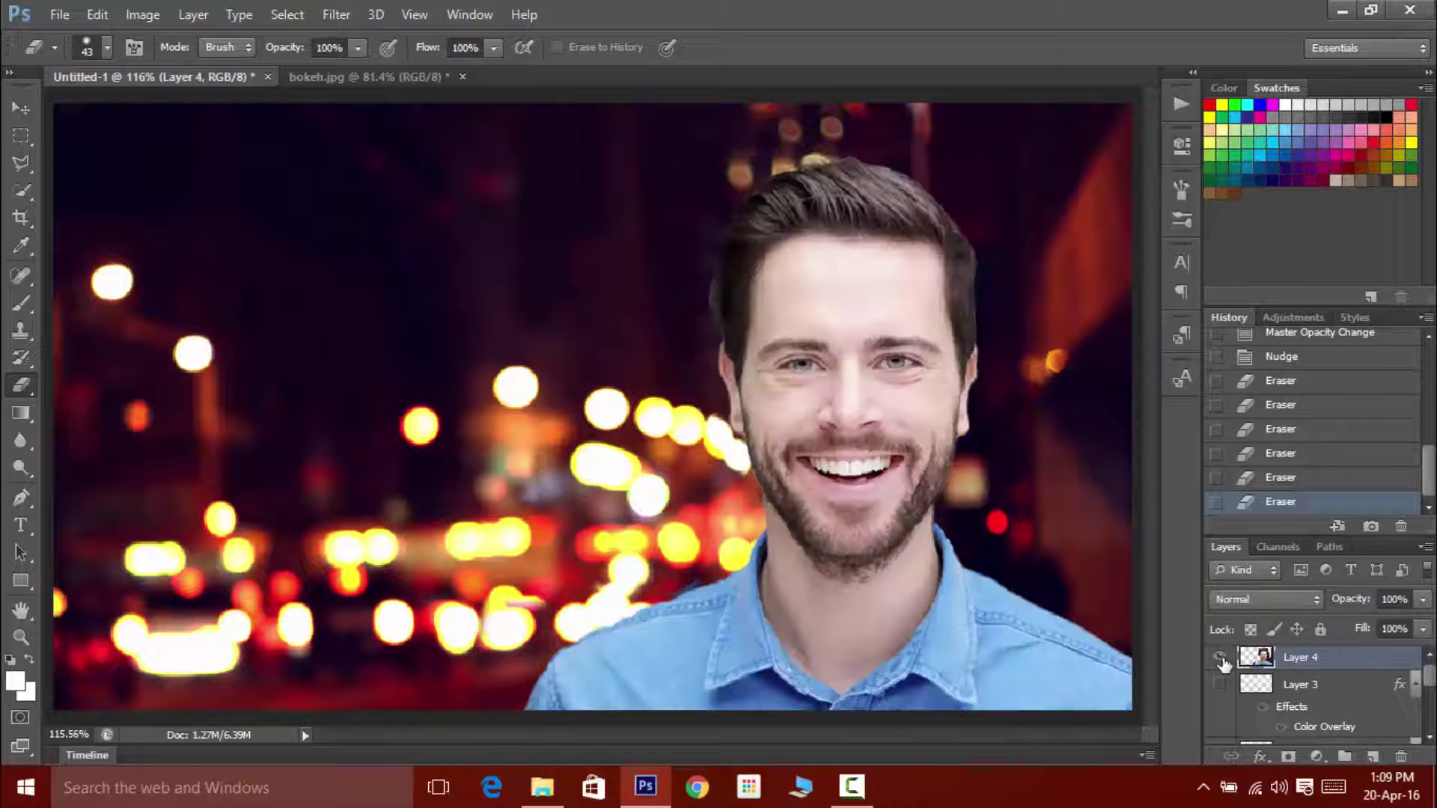
pyautogui.click(1221, 659)
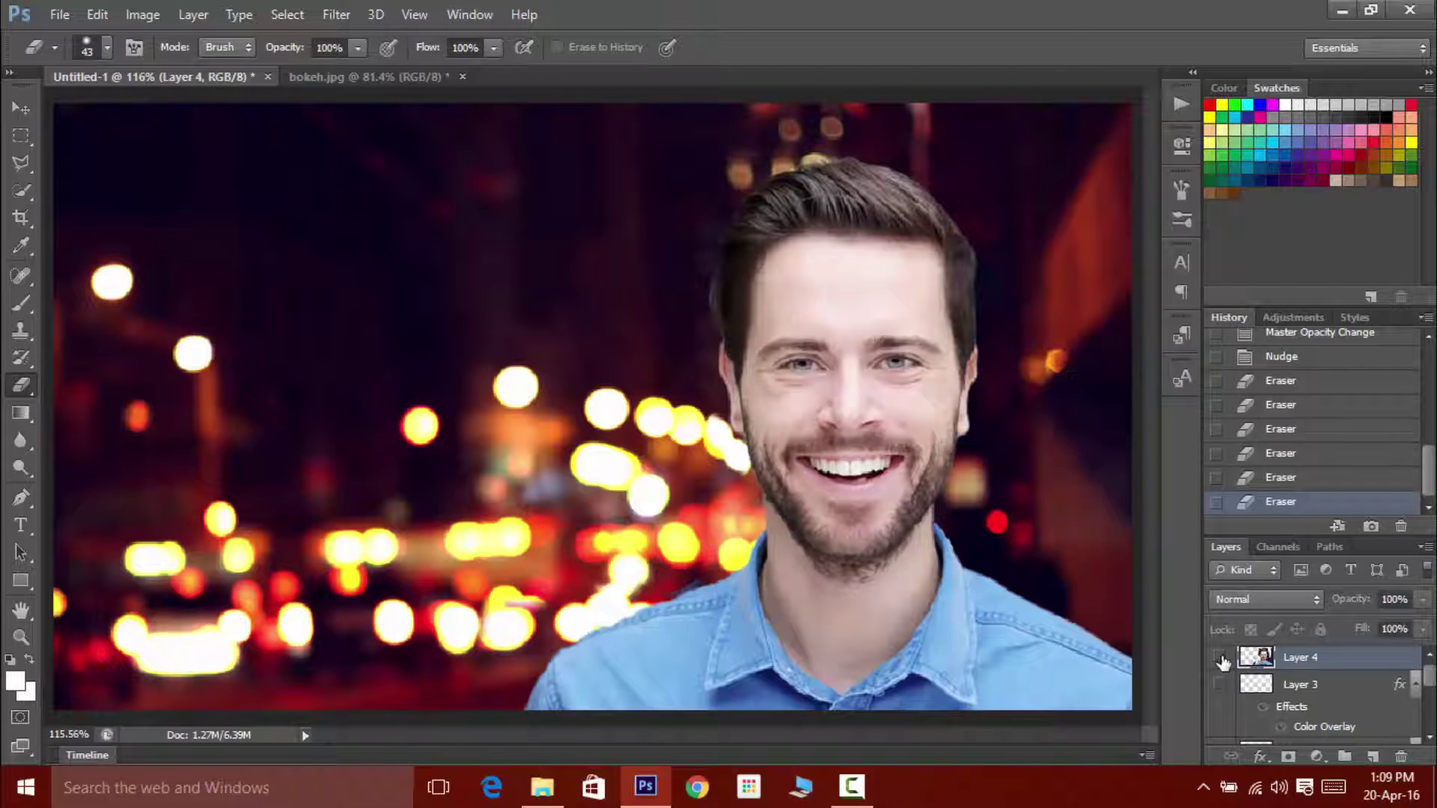
pyautogui.click(1221, 658)
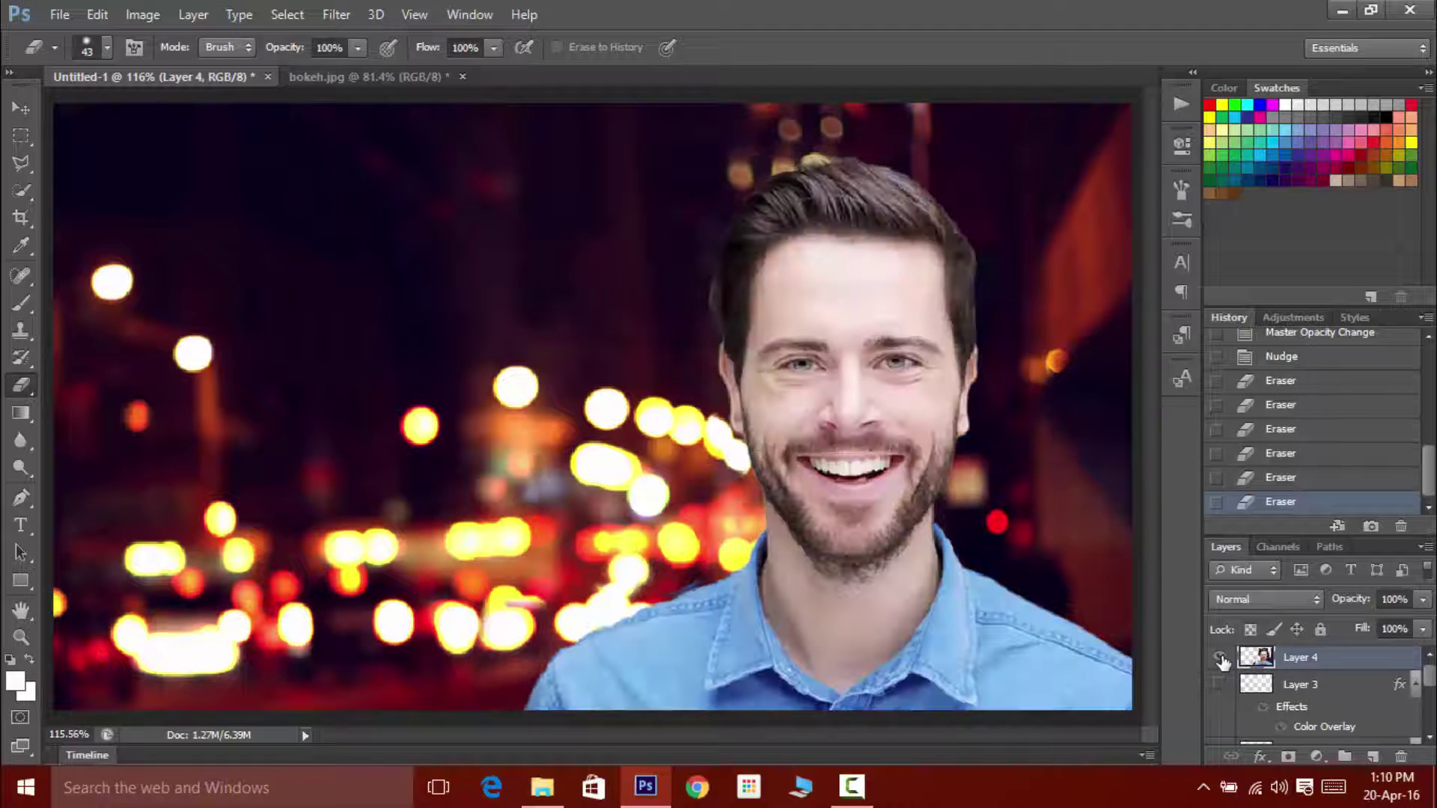
pyautogui.click(1221, 659)
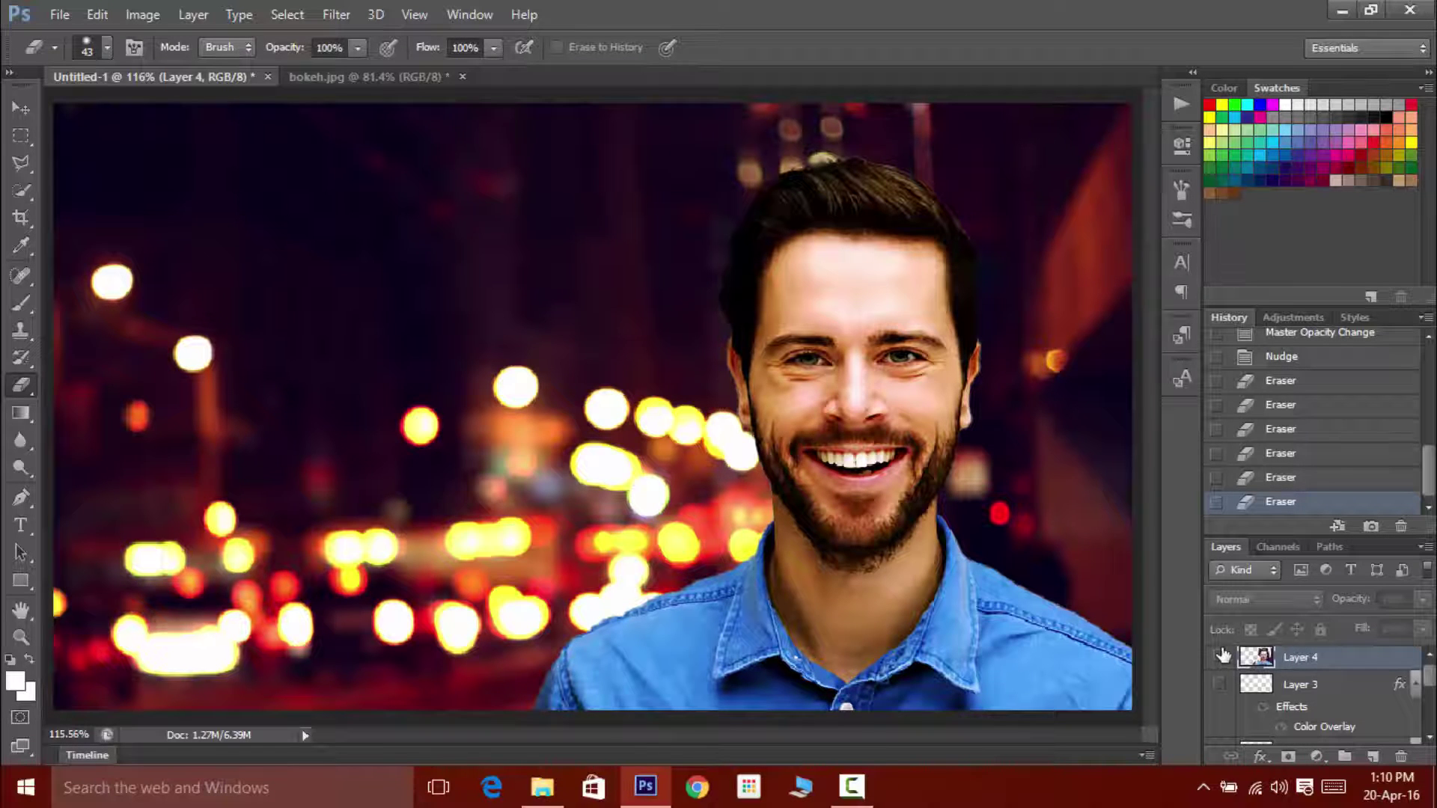
pyautogui.click(1221, 658)
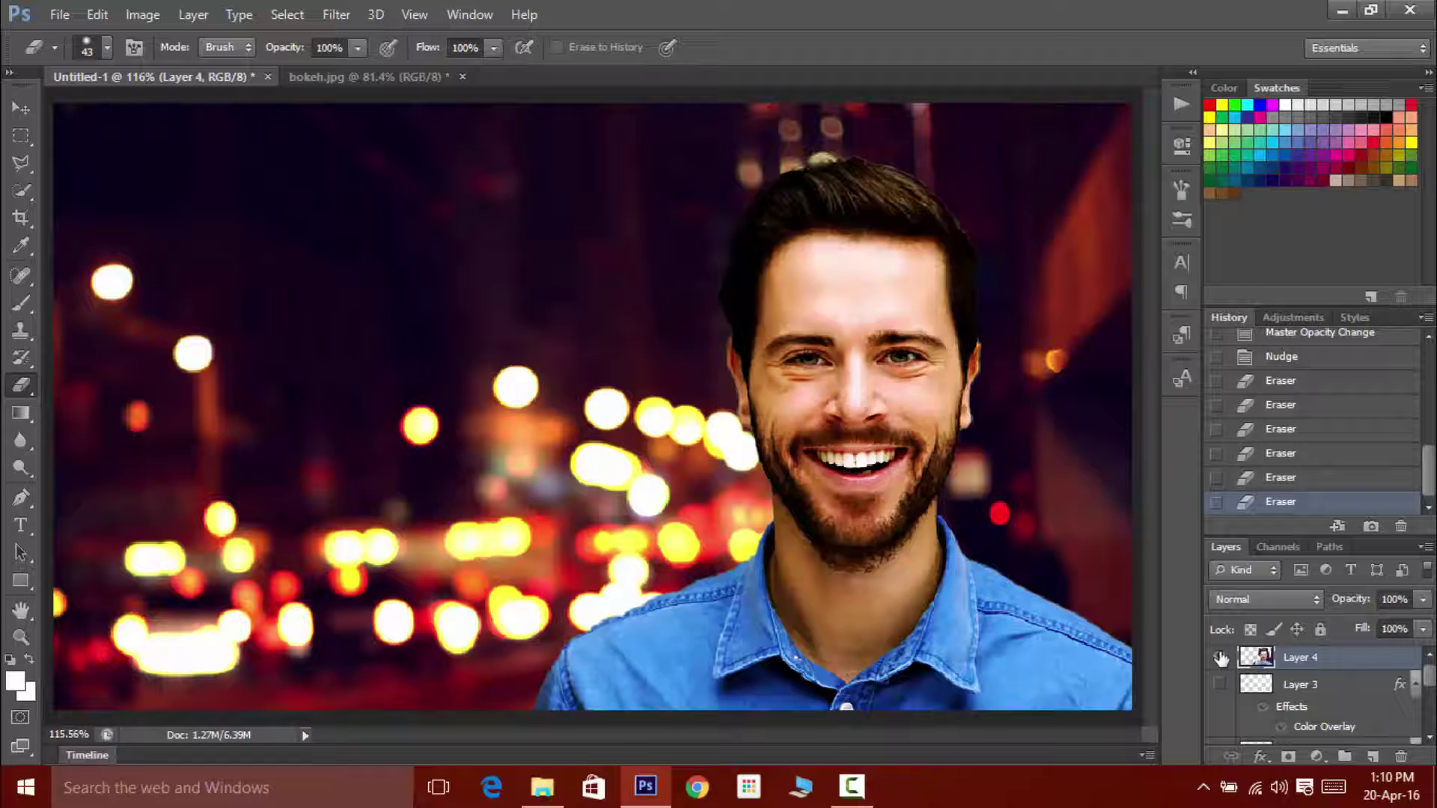
pyautogui.click(1222, 658)
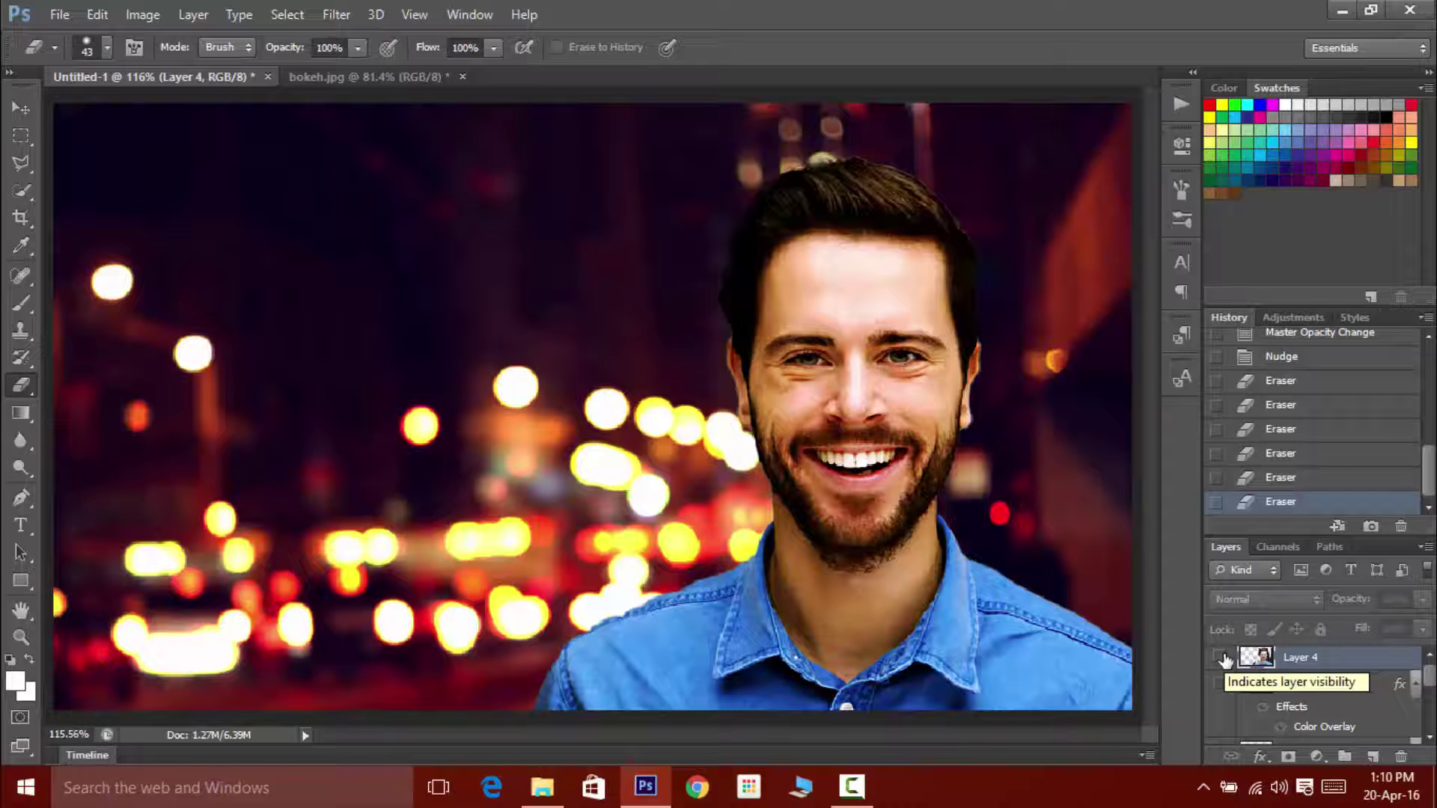
pyautogui.scroll(1, 1430, 680)
pyautogui.moveTo(1429, 679); pyautogui.dragTo(1430, 719)
# Select Layer 1 and apply Shadows/Highlights with shadows at 46% and highlights at 0%
pyautogui.click(1396, 683)
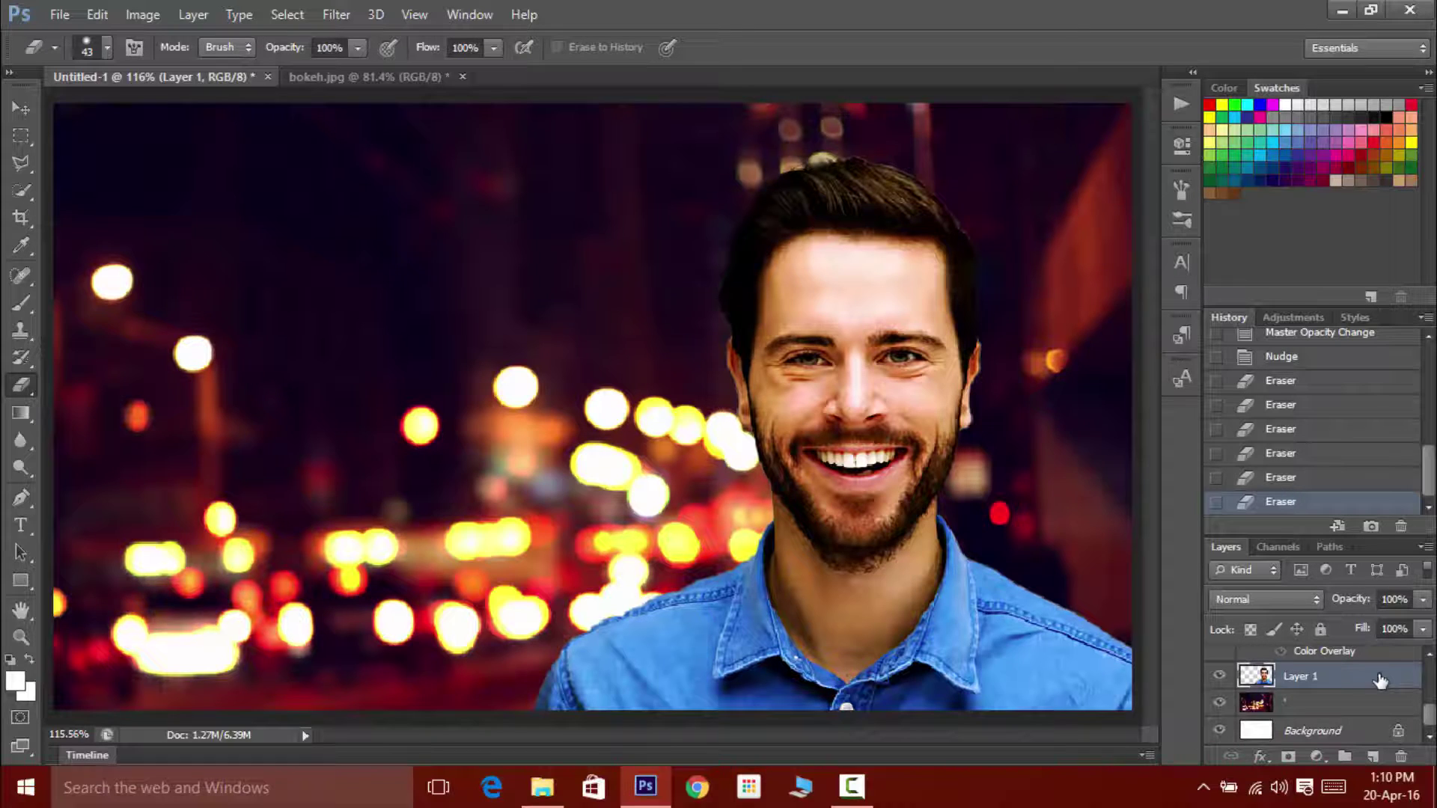
pyautogui.click(346, 15)
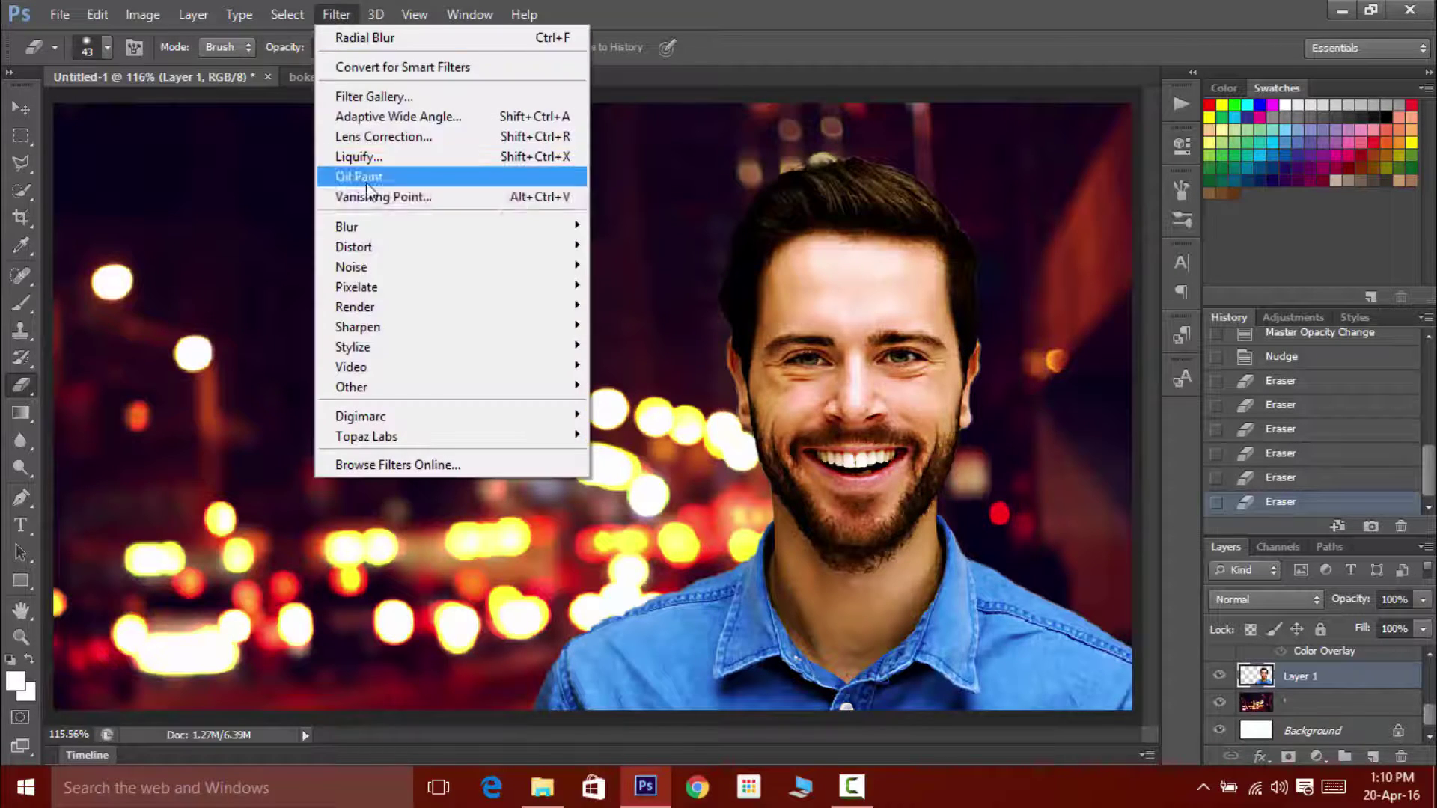
pyautogui.moveTo(141, 15)
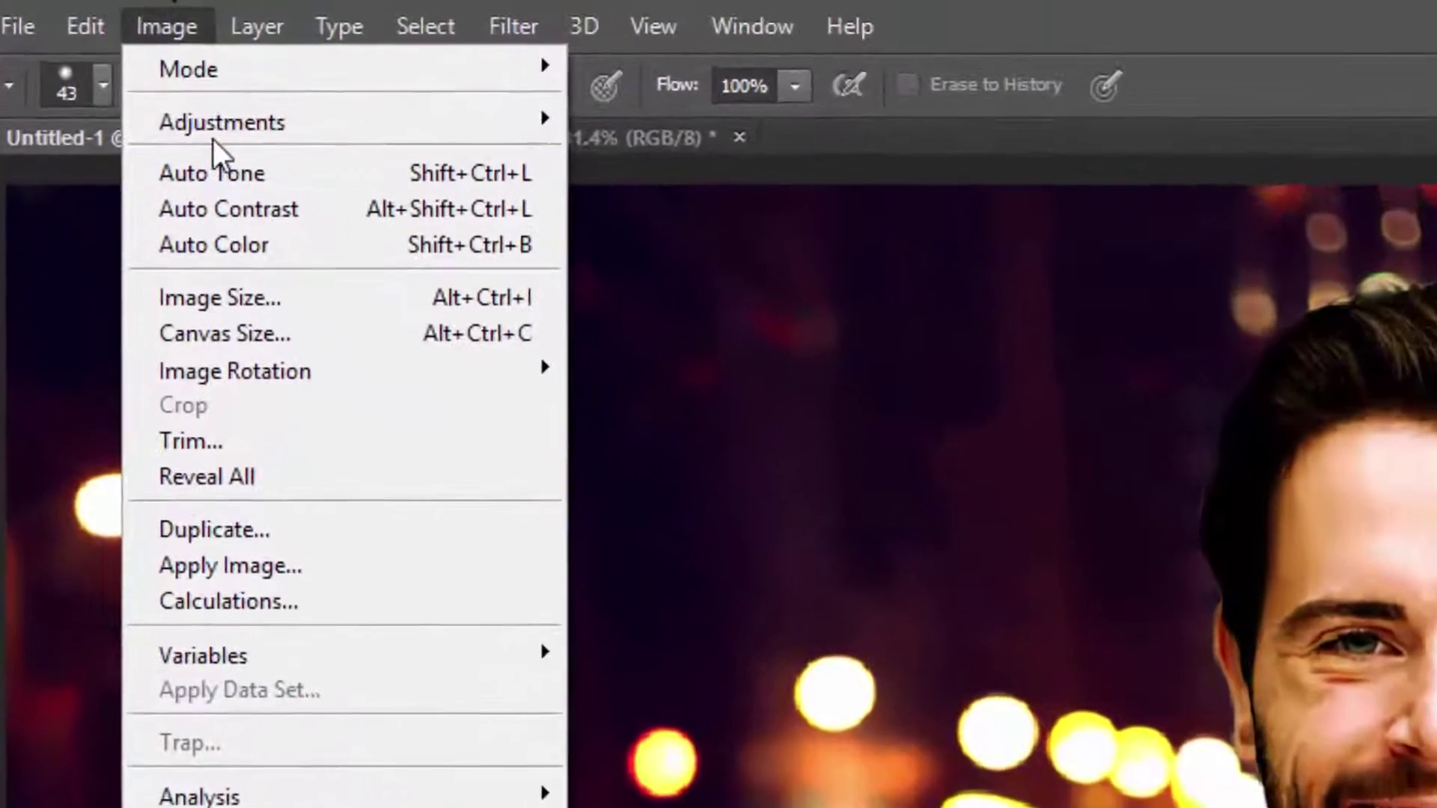
pyautogui.moveTo(217, 125)
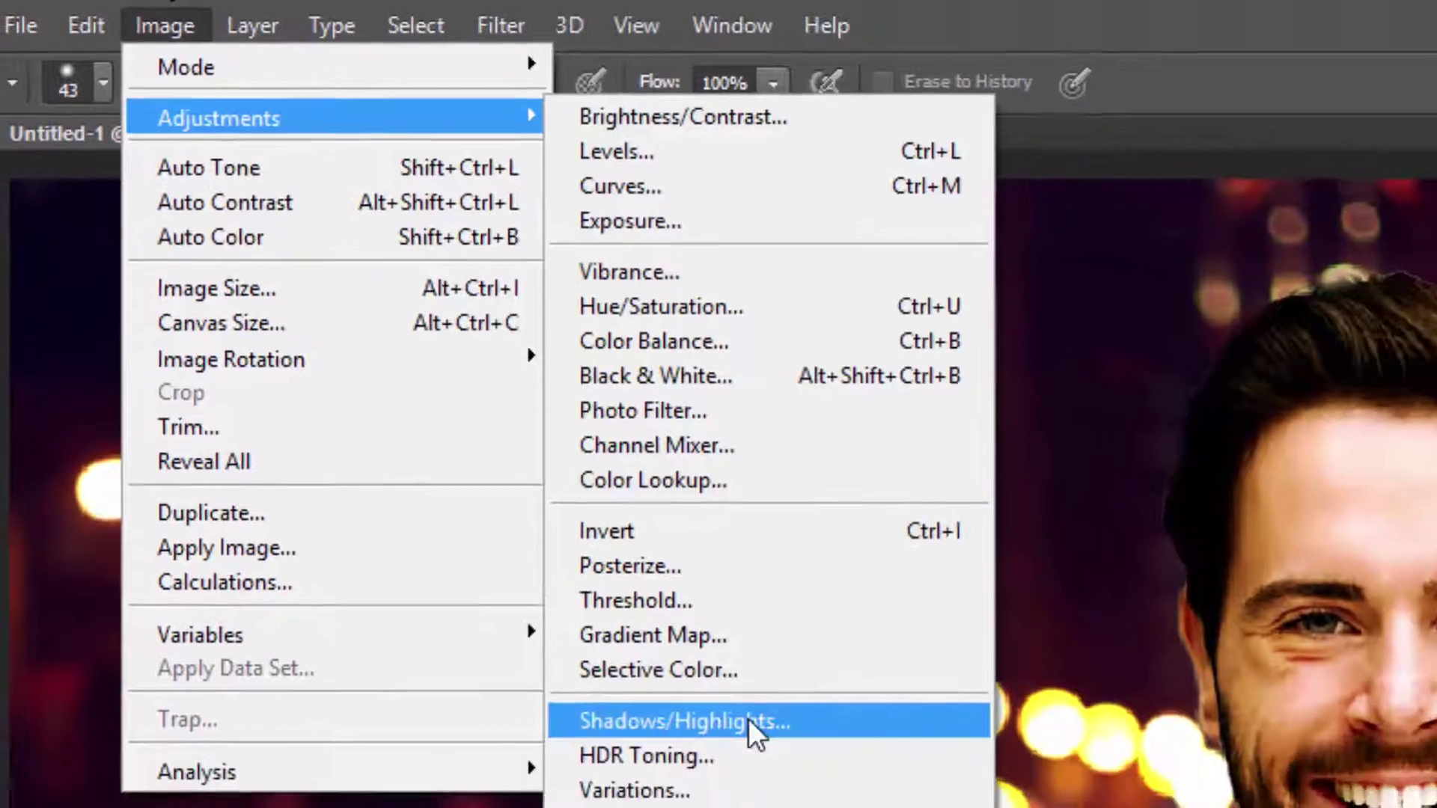
pyautogui.click(800, 777)
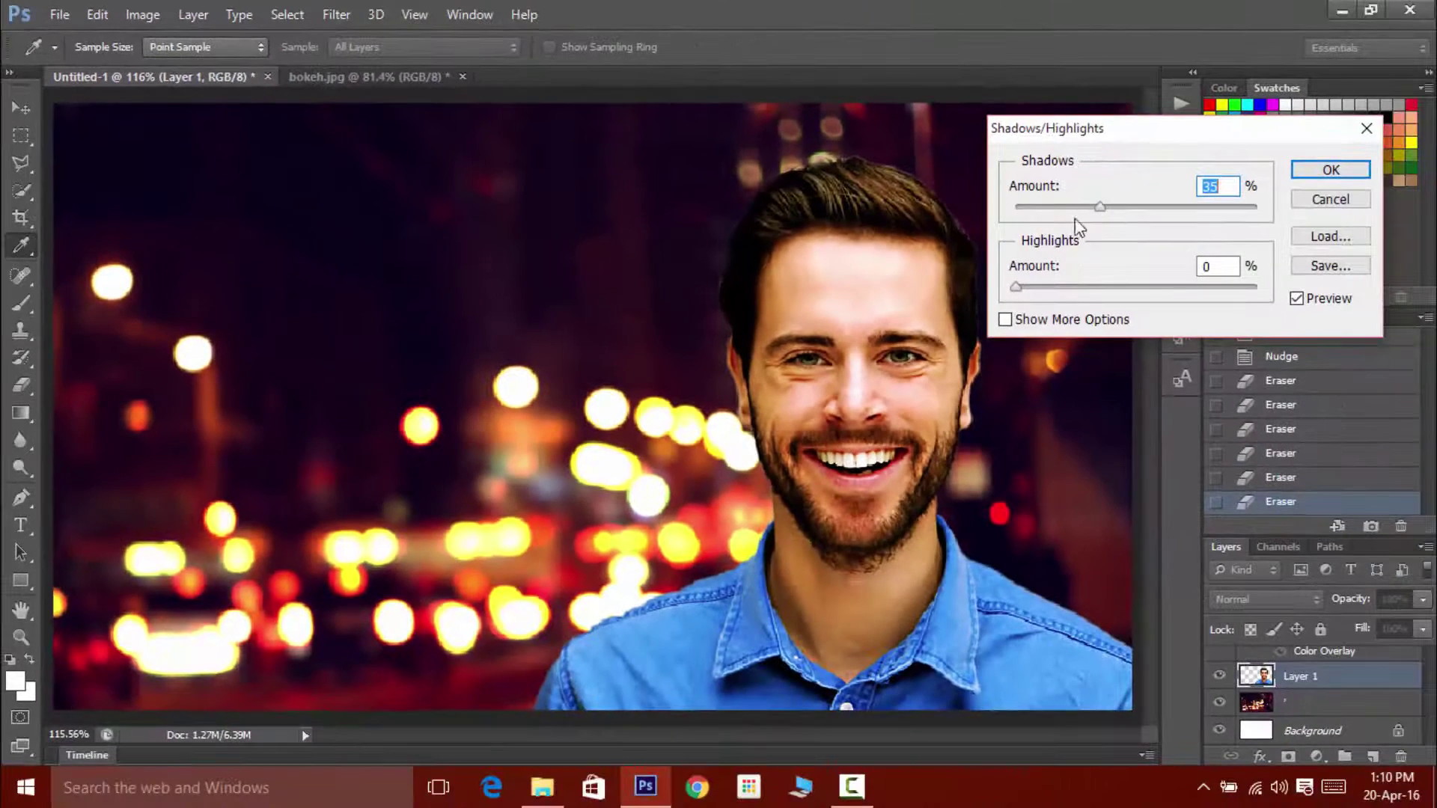
pyautogui.moveTo(1101, 209); pyautogui.dragTo(1134, 213)
pyautogui.moveTo(1046, 291); pyautogui.dragTo(1018, 291)
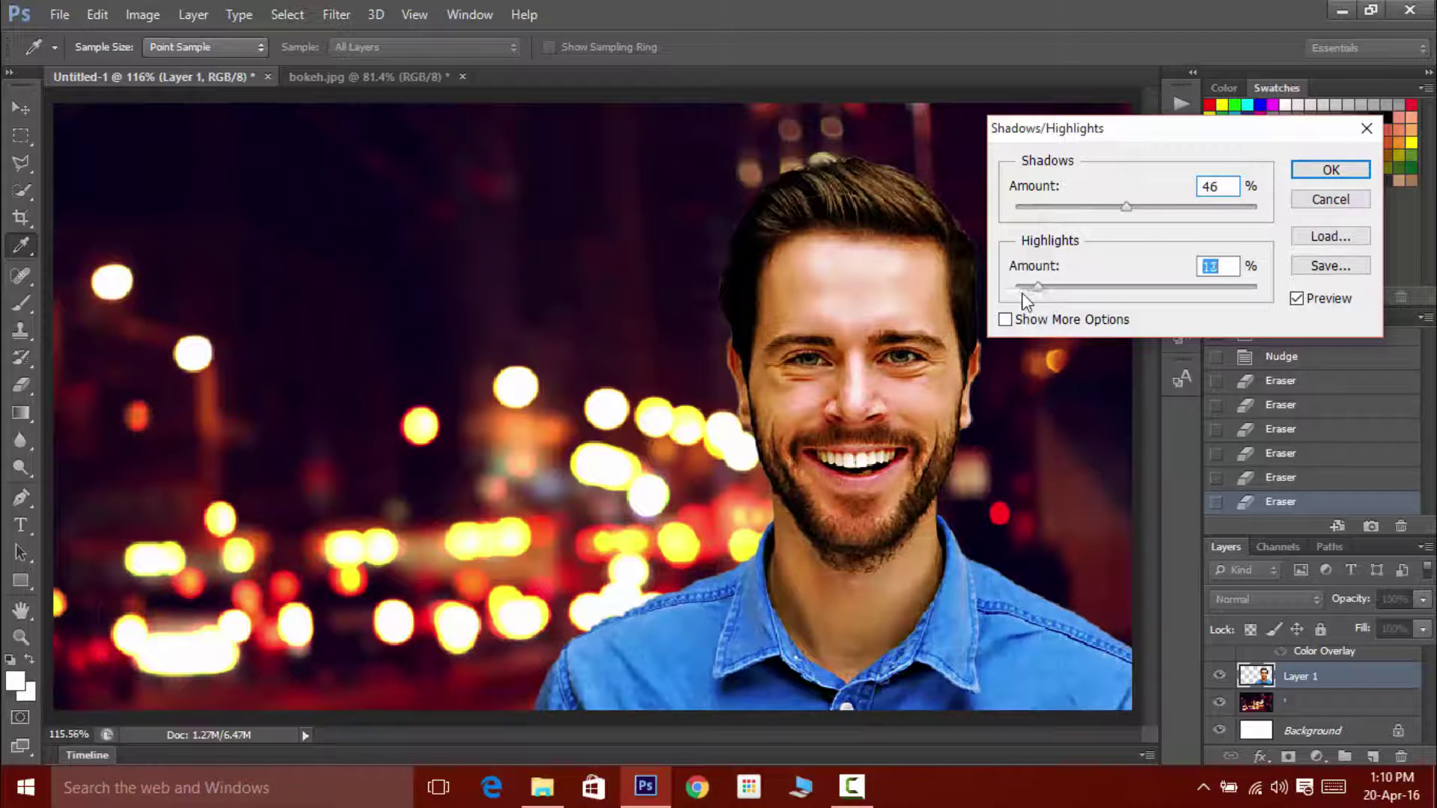
pyautogui.click(1318, 170)
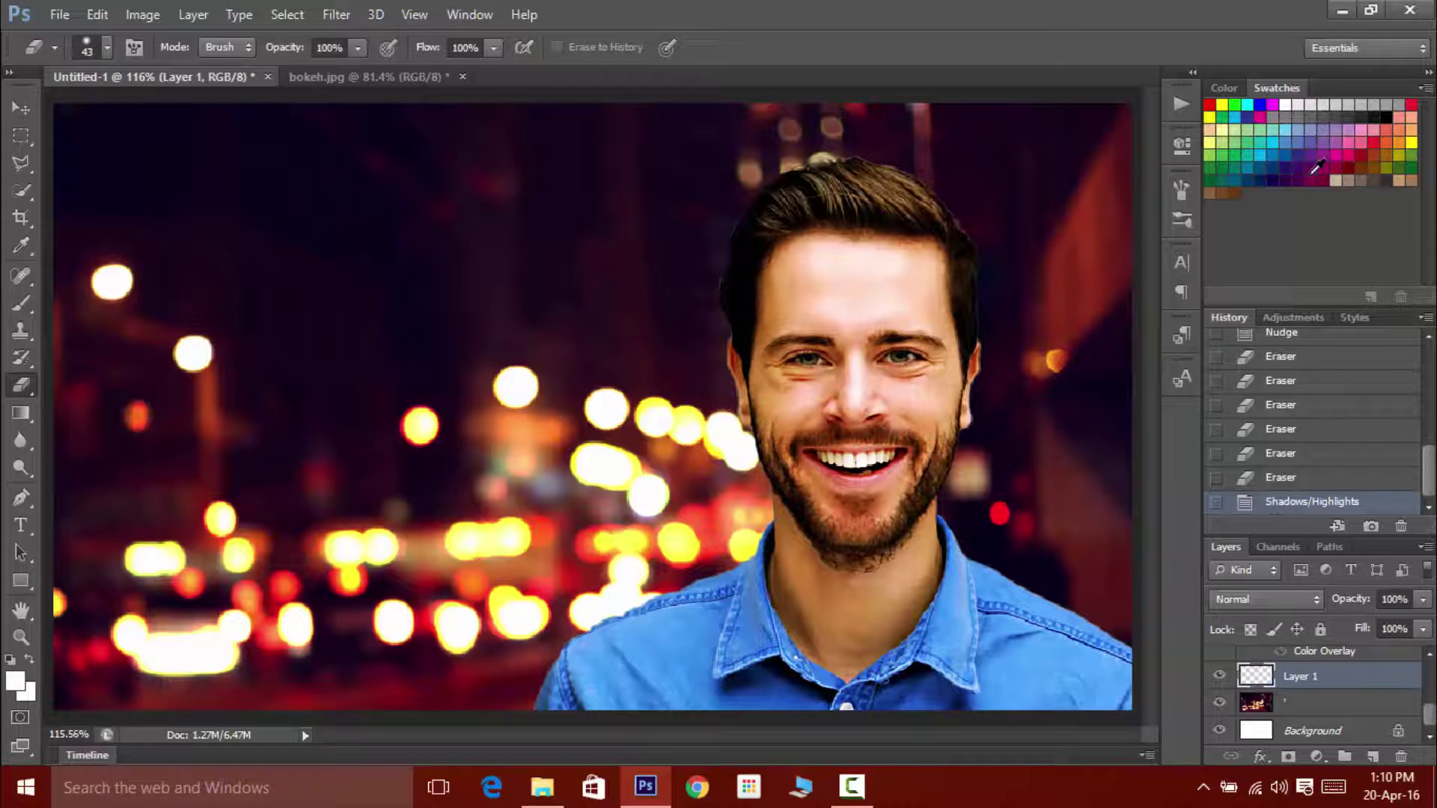
pyautogui.click(1262, 477)
pyautogui.click(1265, 502)
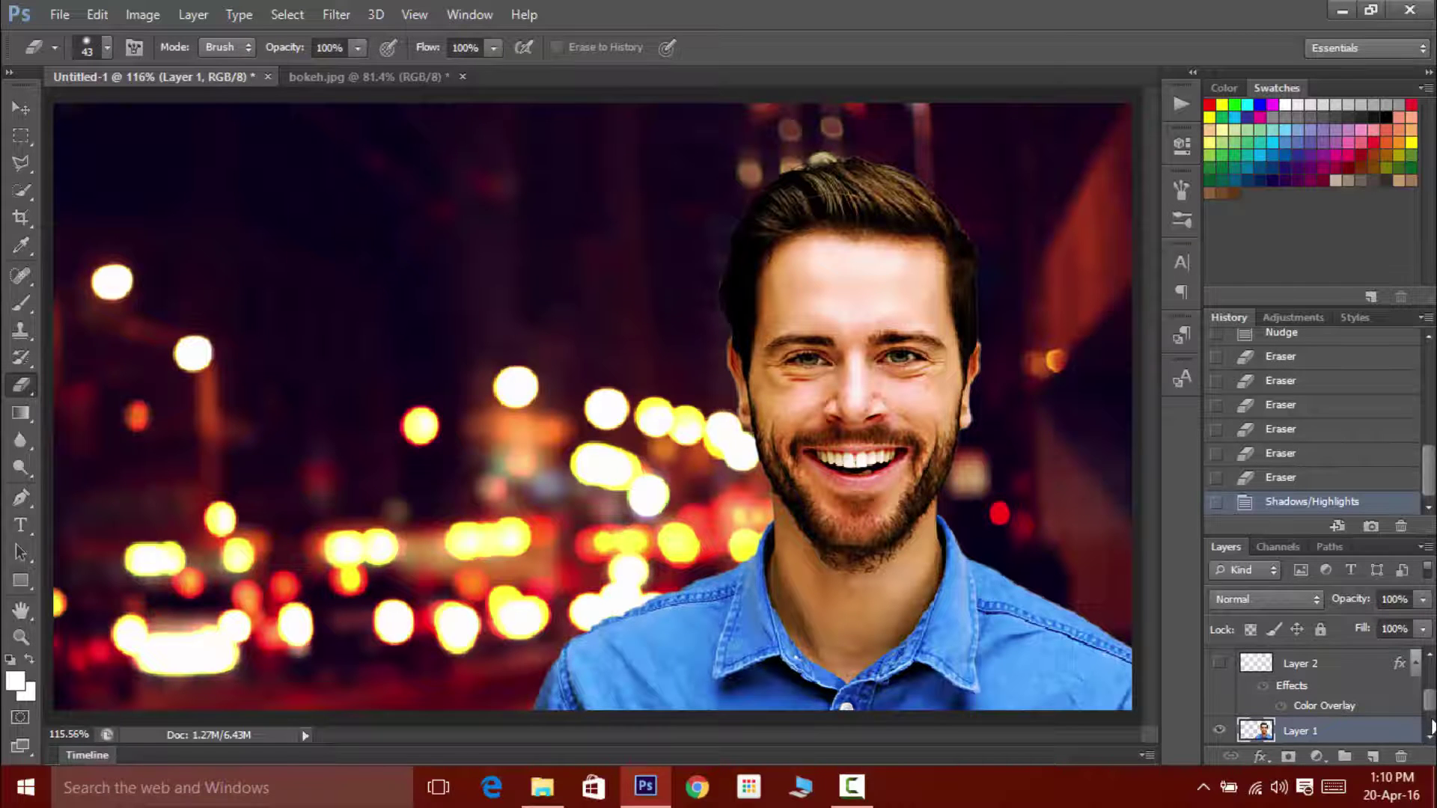
pyautogui.scroll(3, 1432, 719)
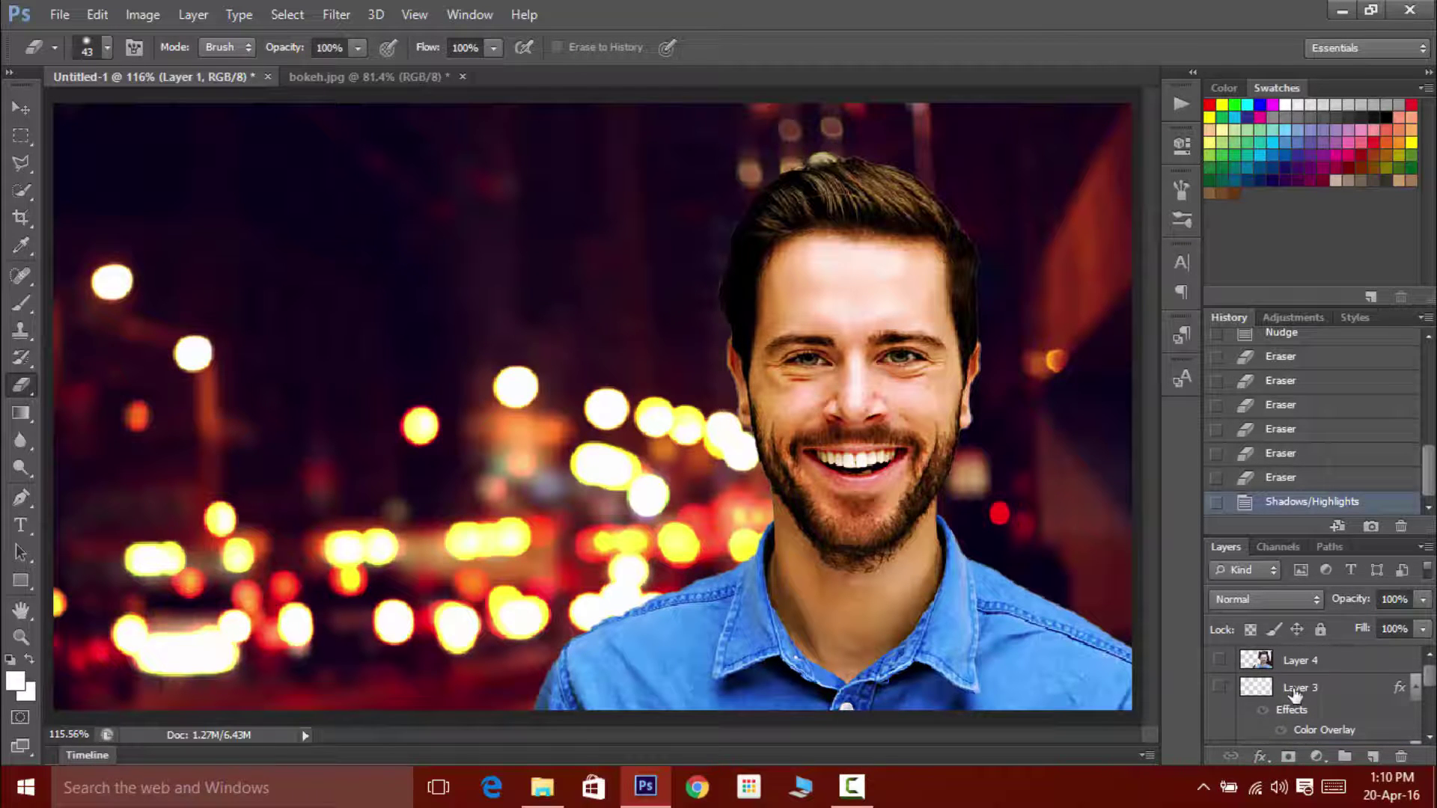
pyautogui.click(1221, 661)
pyautogui.click(1220, 660)
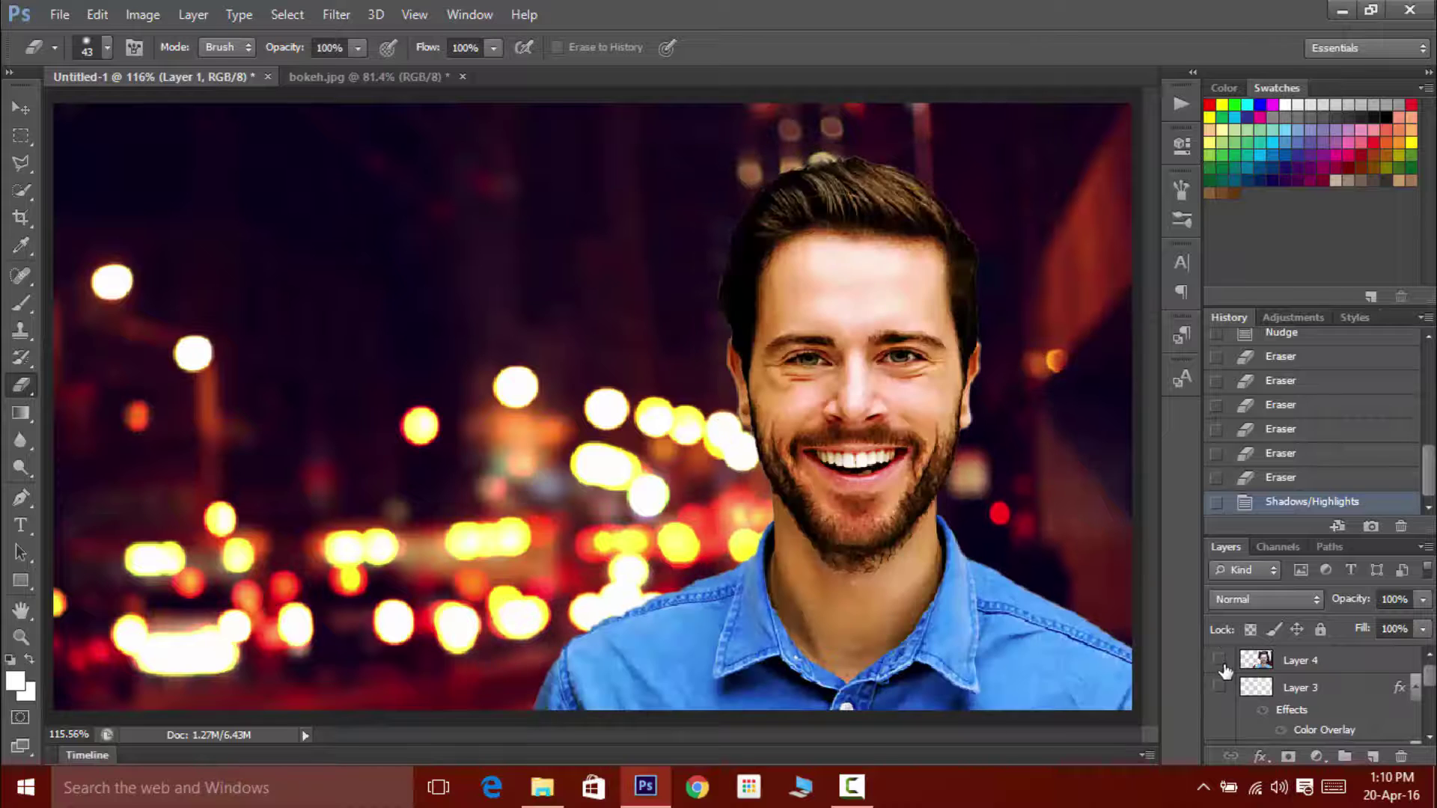